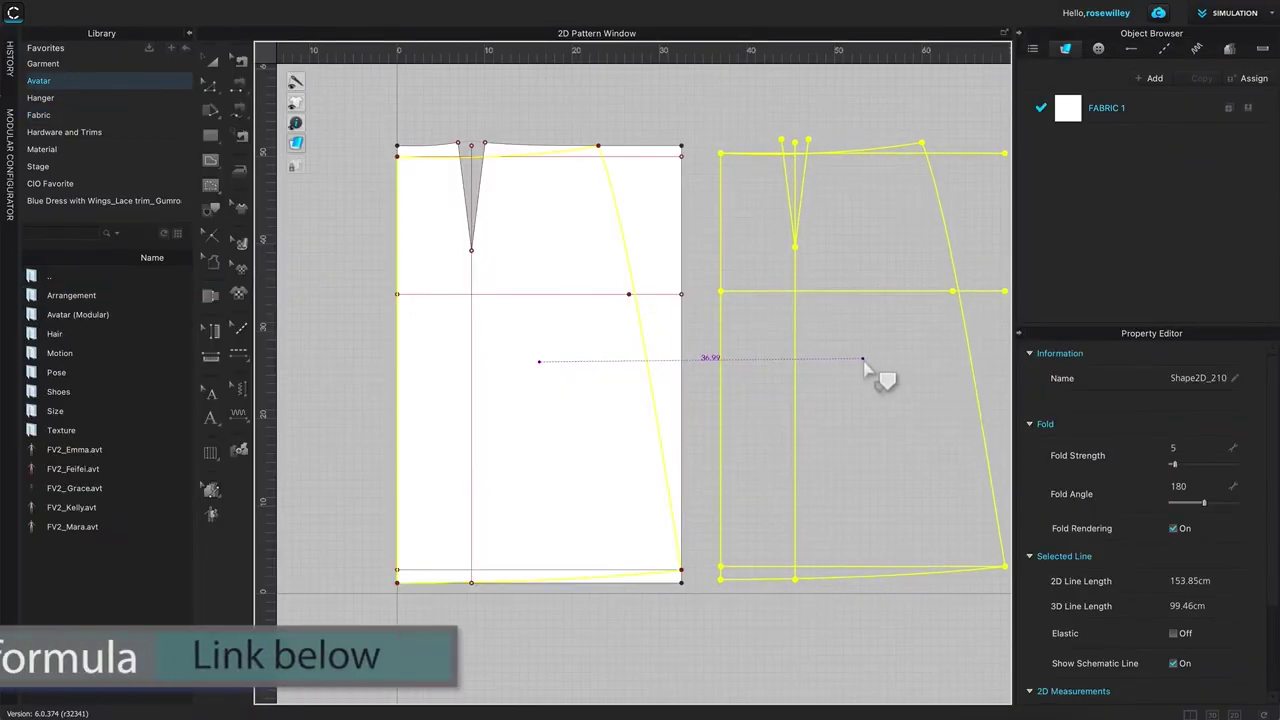
Step: Place the cloned skirt outline beside the original skirt block
{"action": "left_click", "coordinate": [862, 365]}
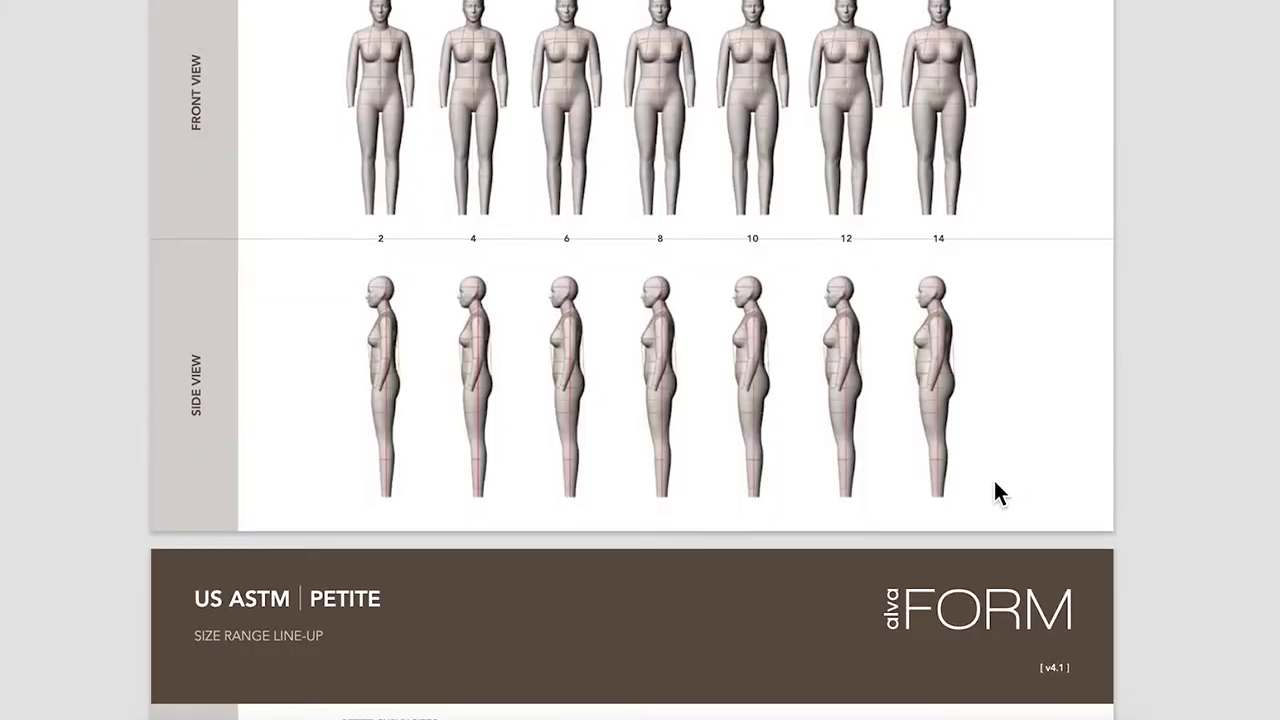
Step: Look through the US ASTM Petite size range line-up down to the Petite Curvy sizes
{"action": "scroll", "coordinate": [980, 484], "scroll_direction": "down", "scroll_amount": 10}
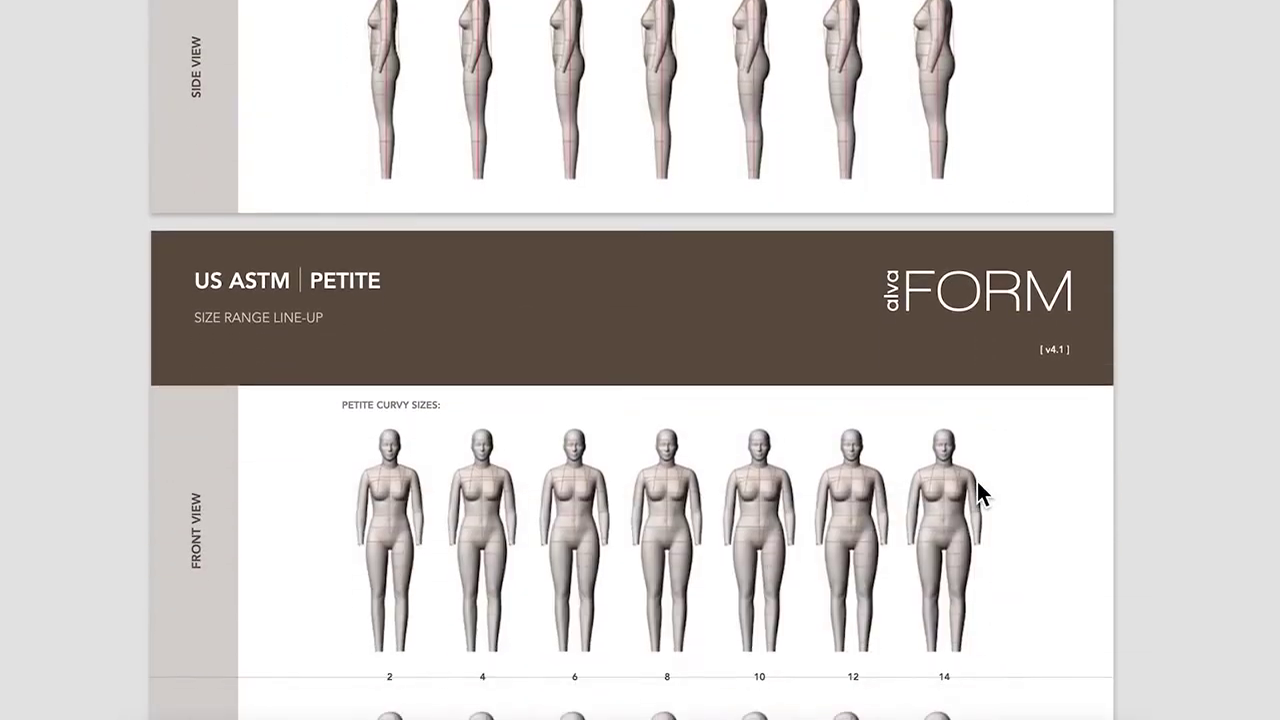
{"action": "scroll", "coordinate": [974, 484], "scroll_direction": "down", "scroll_amount": 10}
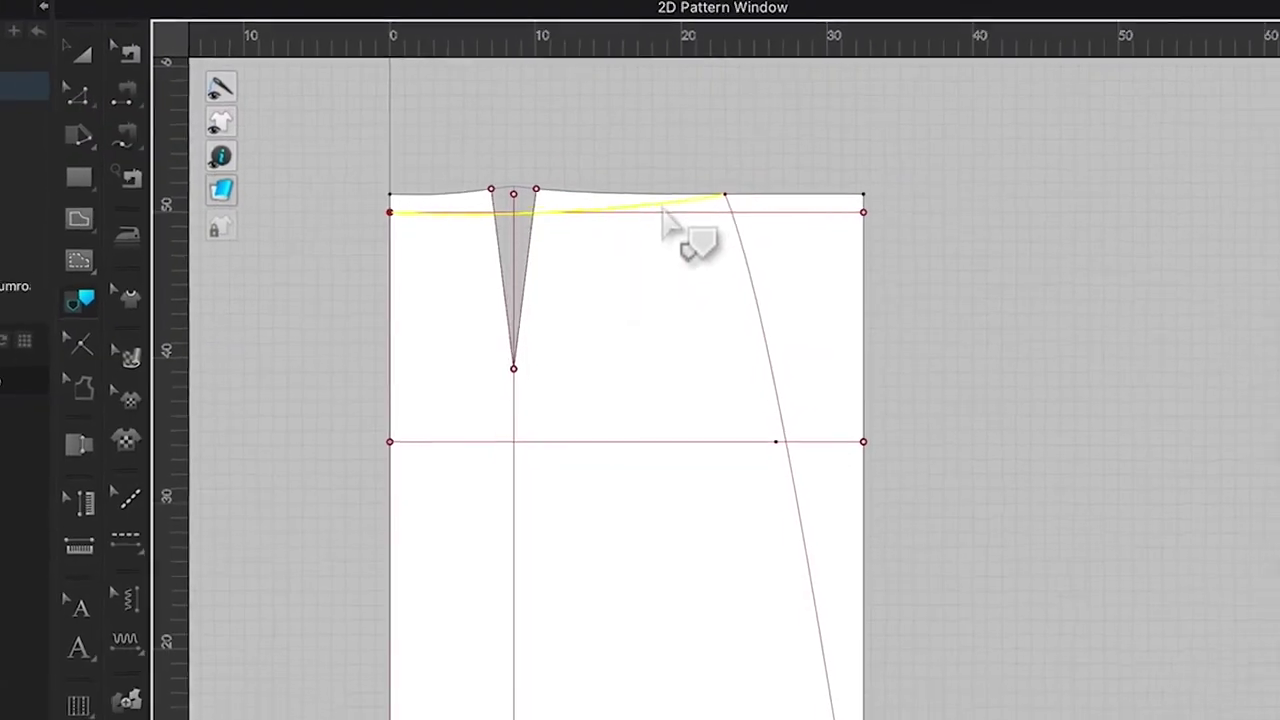
Step: Add the side seam, the curved hem and the center line to the waist curve in the Trace selection
{"action": "left_click", "coordinate": [778, 409], "text": "shift"}
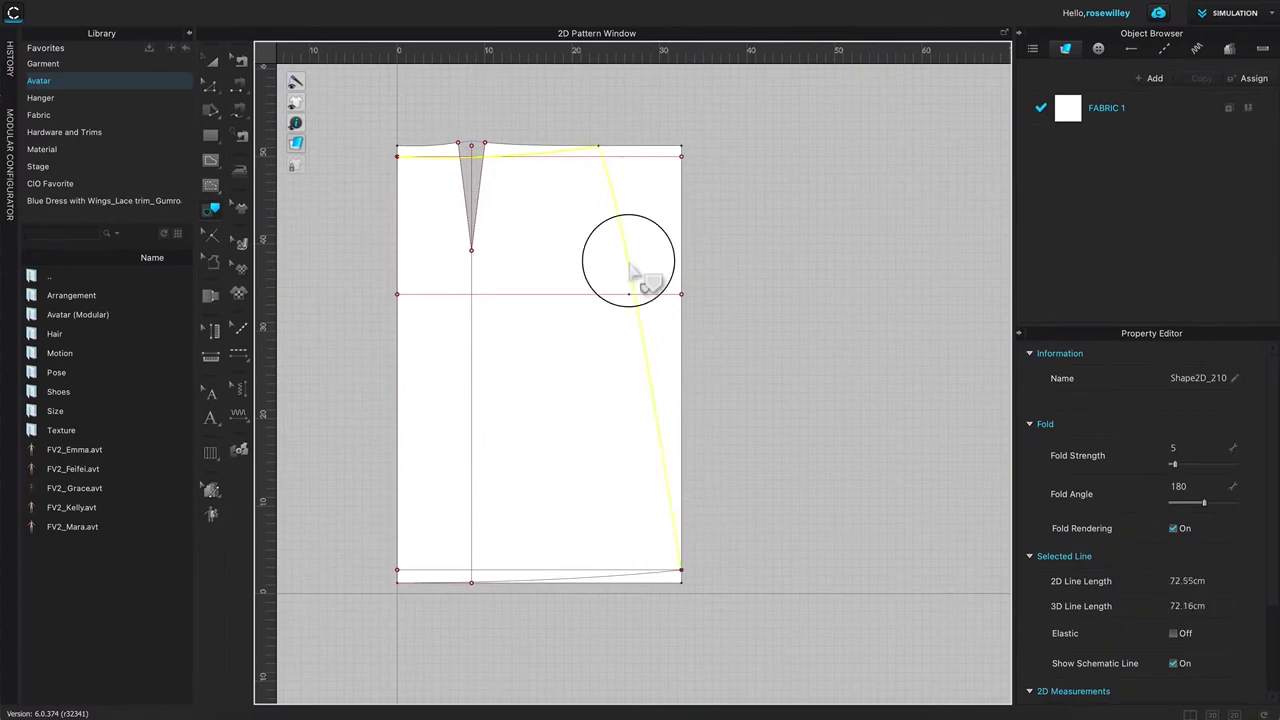
{"action": "left_click", "coordinate": [595, 577], "text": "shift"}
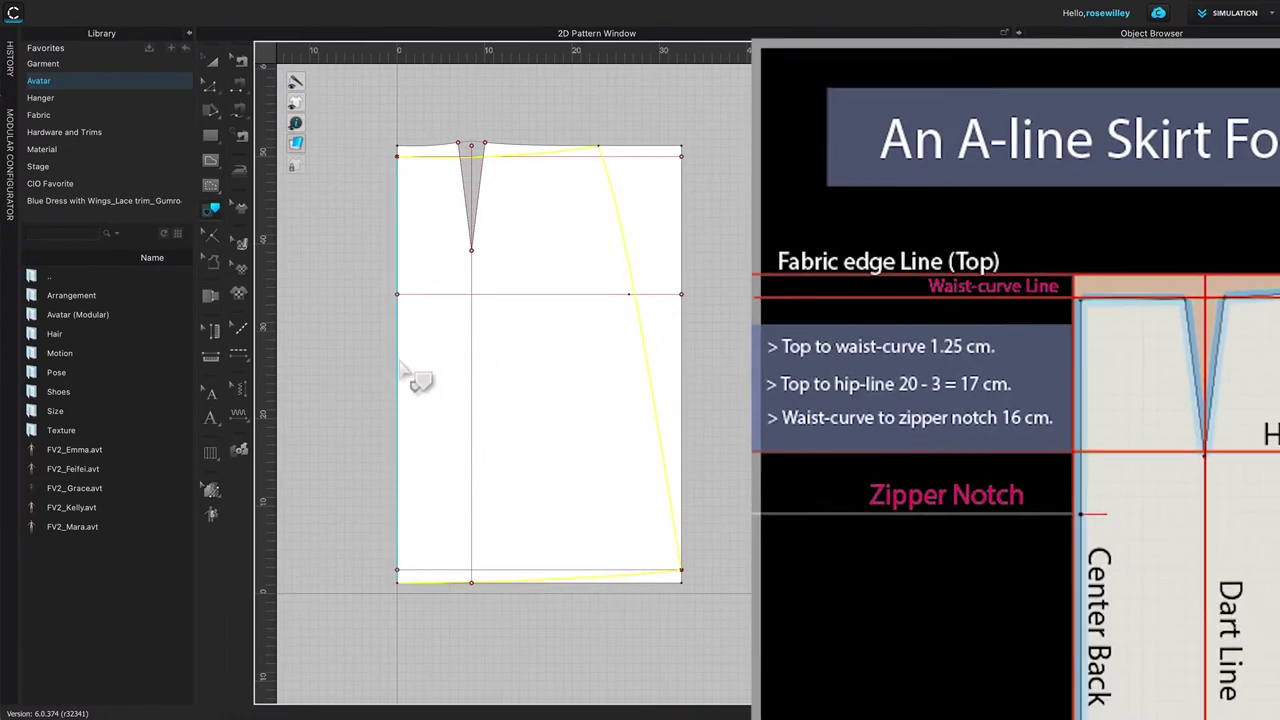
{"action": "left_click", "coordinate": [400, 345], "text": "shift"}
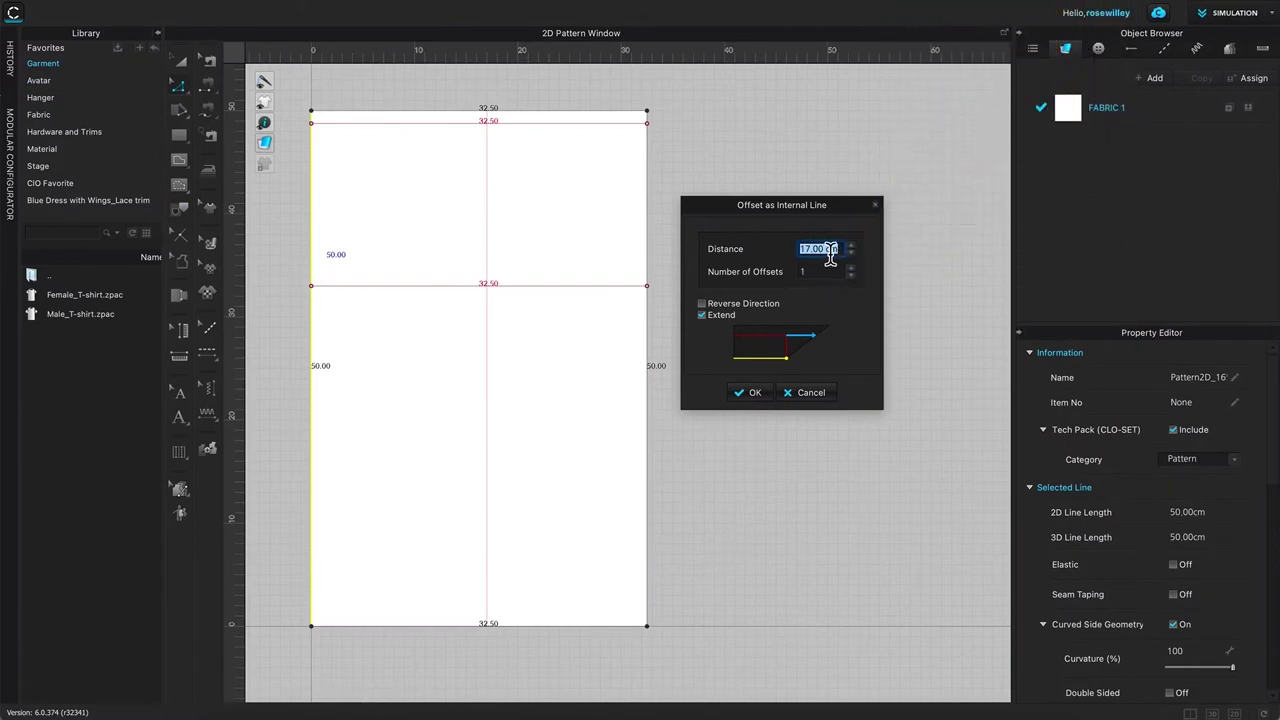
Step: Set the internal line offset distance from the block's vertical edge to 8.5 cm
{"action": "type", "text": "8.5"}
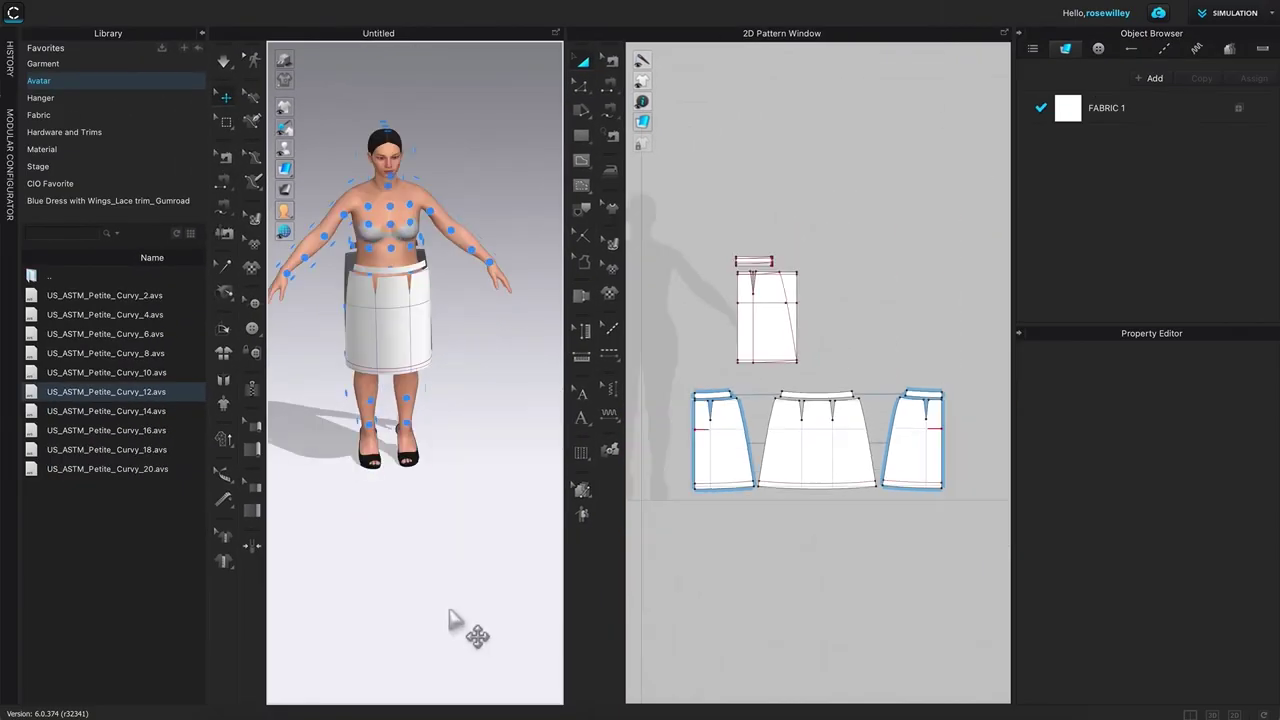
{"action": "scroll", "coordinate": [460, 625], "scroll_direction": "up", "scroll_amount": 3}
{"action": "key", "text": "5"}
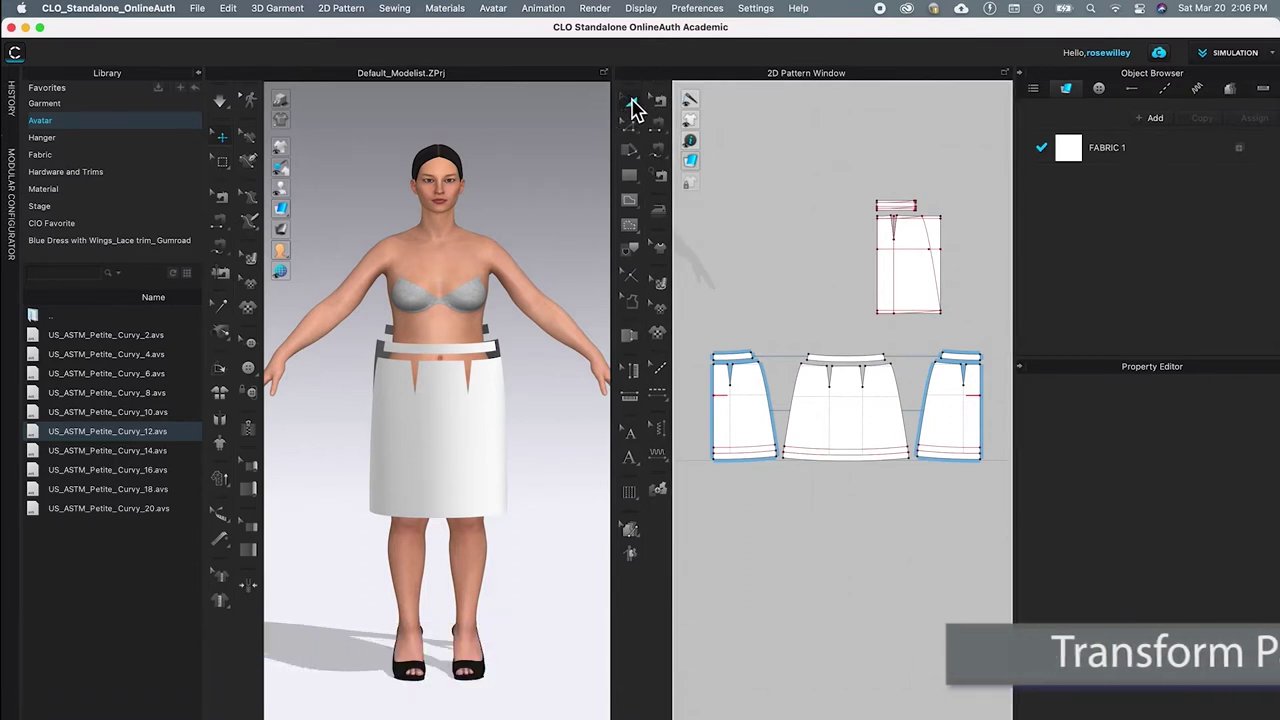
Step: Deactivate the original skirt block and the waistband piece above it, and clear the selection
{"action": "left_click_drag", "start_coordinate": [824, 138], "coordinate": [966, 330]}
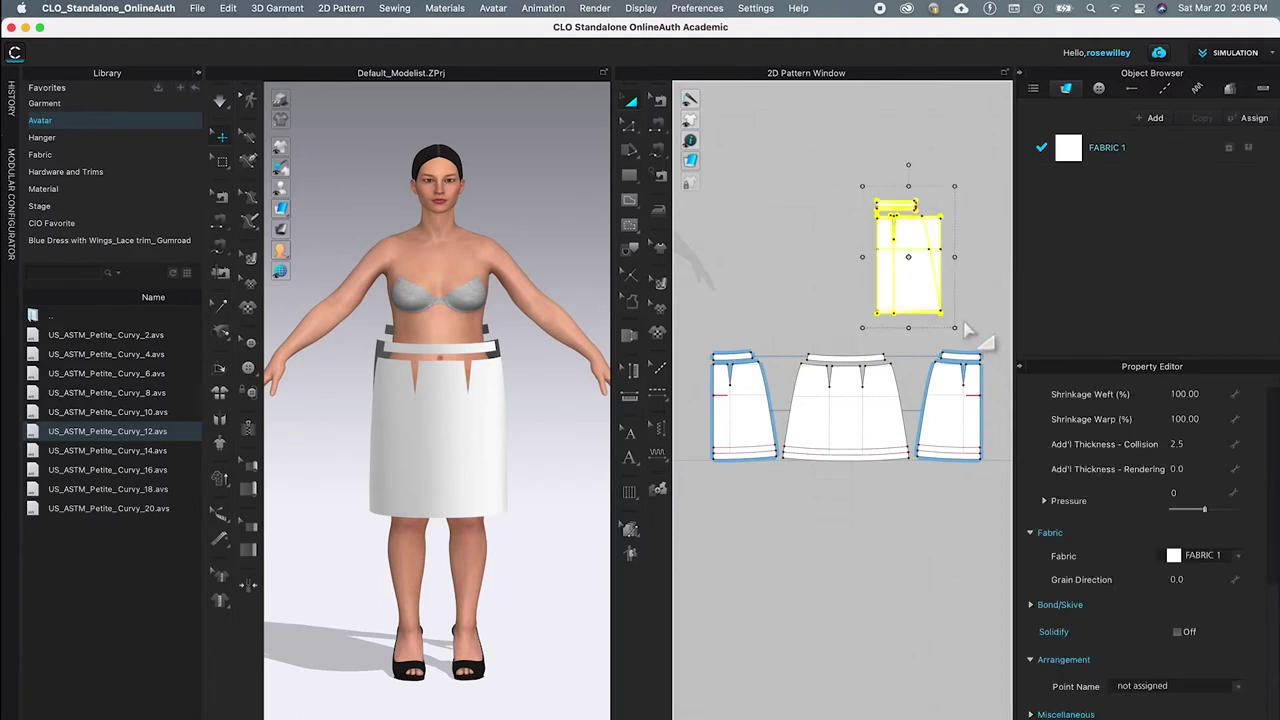
{"action": "right_click", "coordinate": [930, 238]}
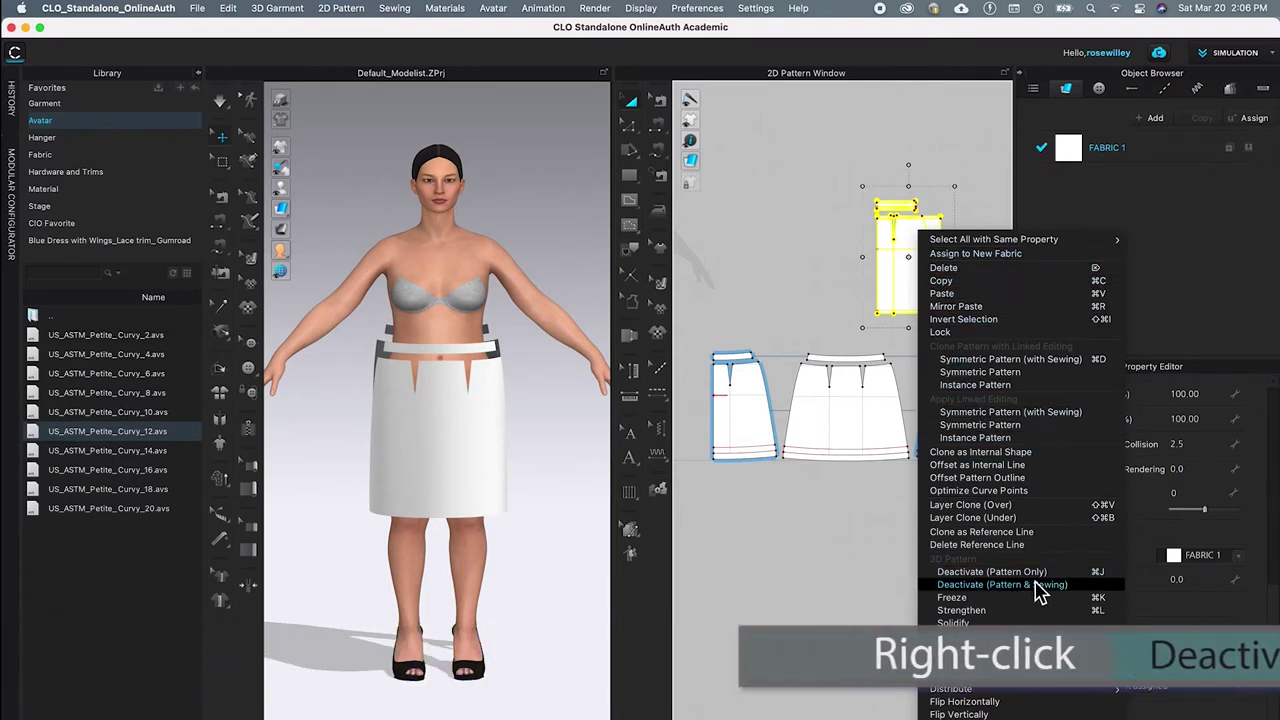
{"action": "left_click", "coordinate": [1072, 573]}
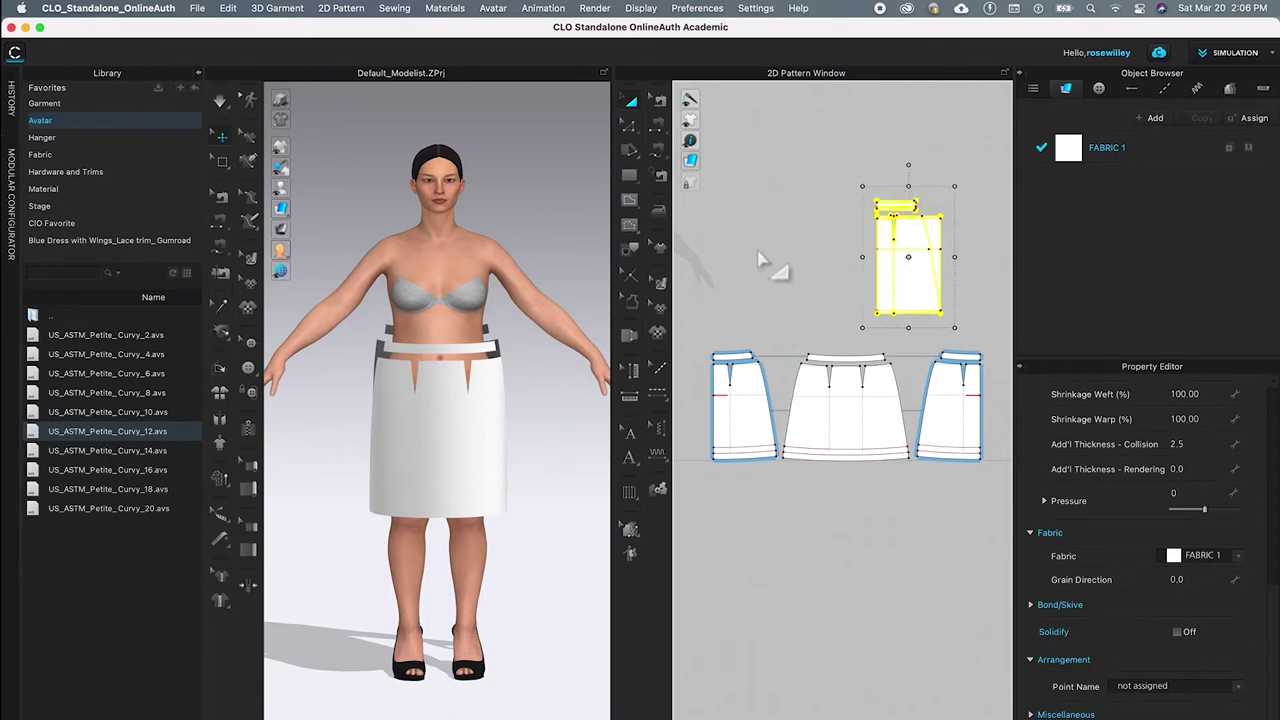
{"action": "left_click", "coordinate": [763, 234]}
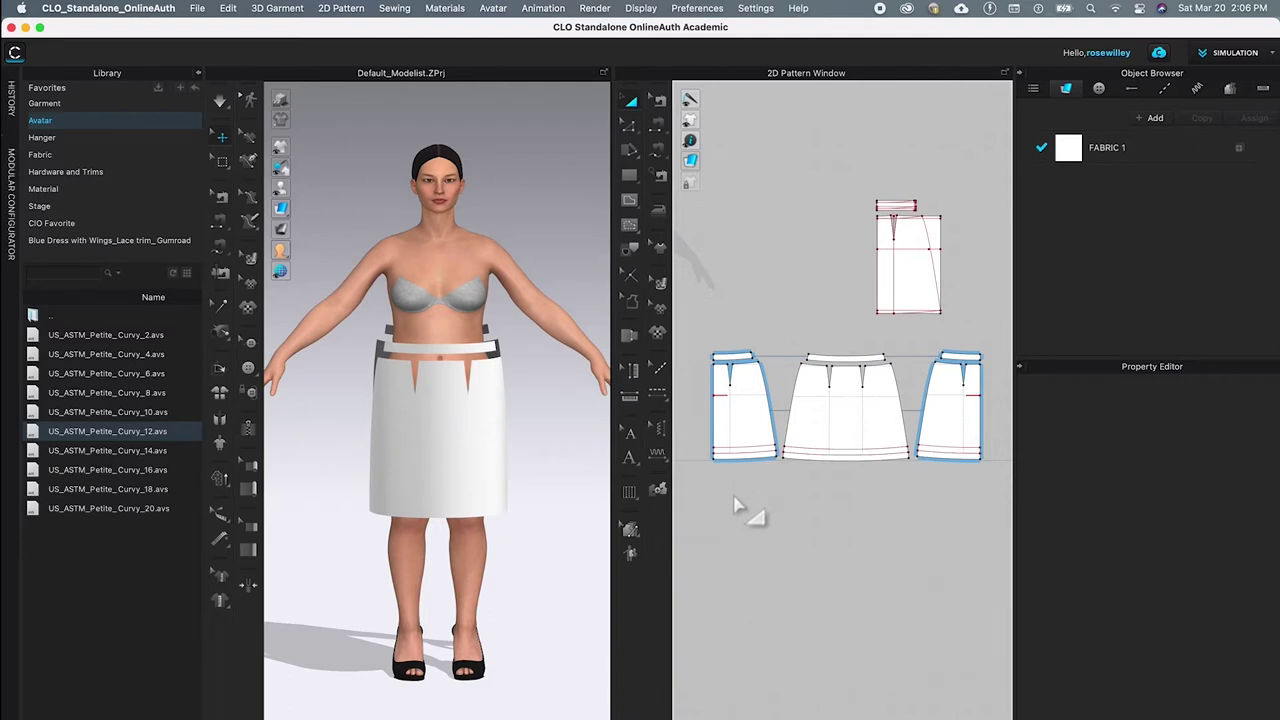
Step: Zoom out the 3D view around the full avatar and widen the 2D pattern window
{"action": "left_click", "coordinate": [523, 188]}
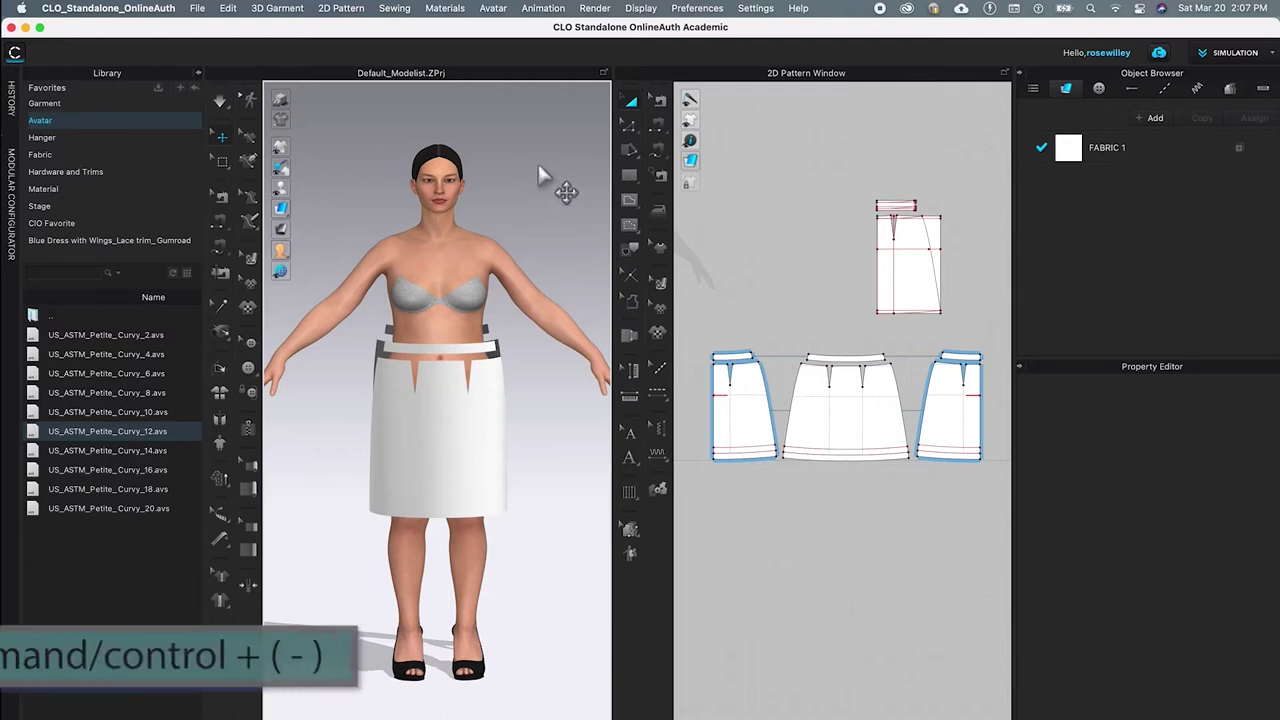
{"action": "key", "text": "super+minus"}
{"action": "key", "text": "super+minus"}
{"action": "key", "text": "super+minus"}
{"action": "key", "text": "super+minus"}
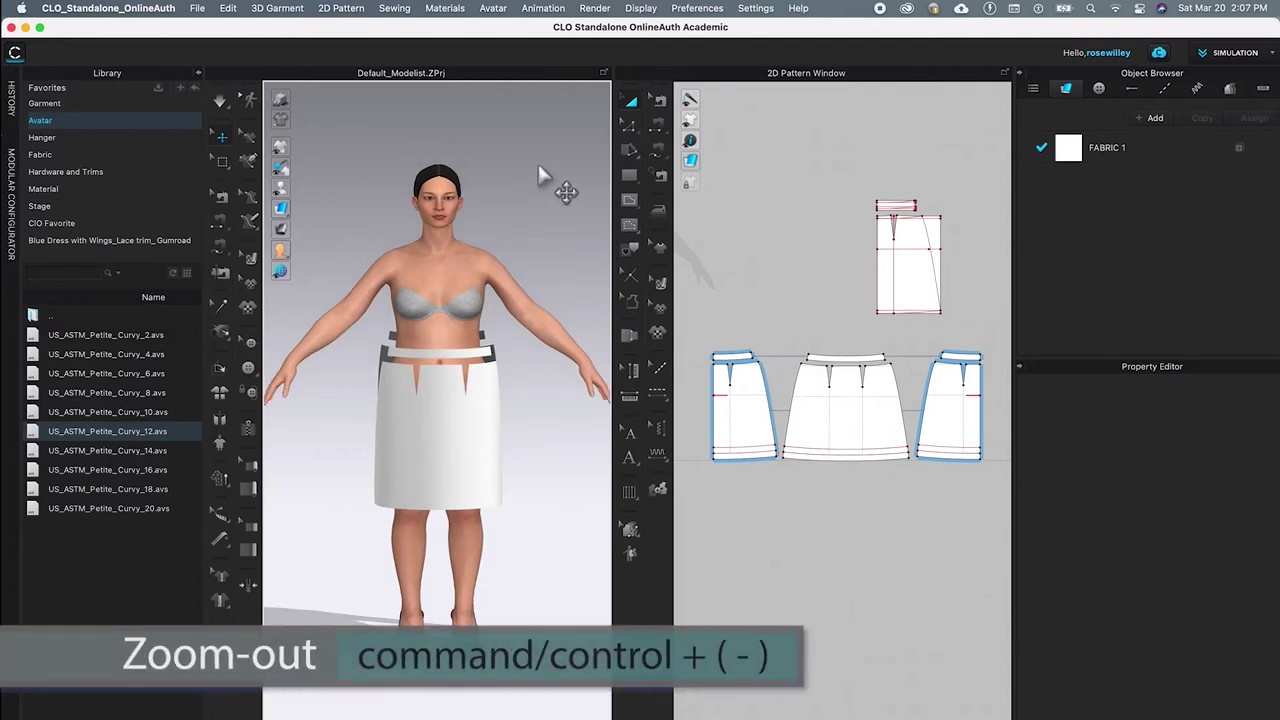
{"action": "key", "text": "super+minus"}
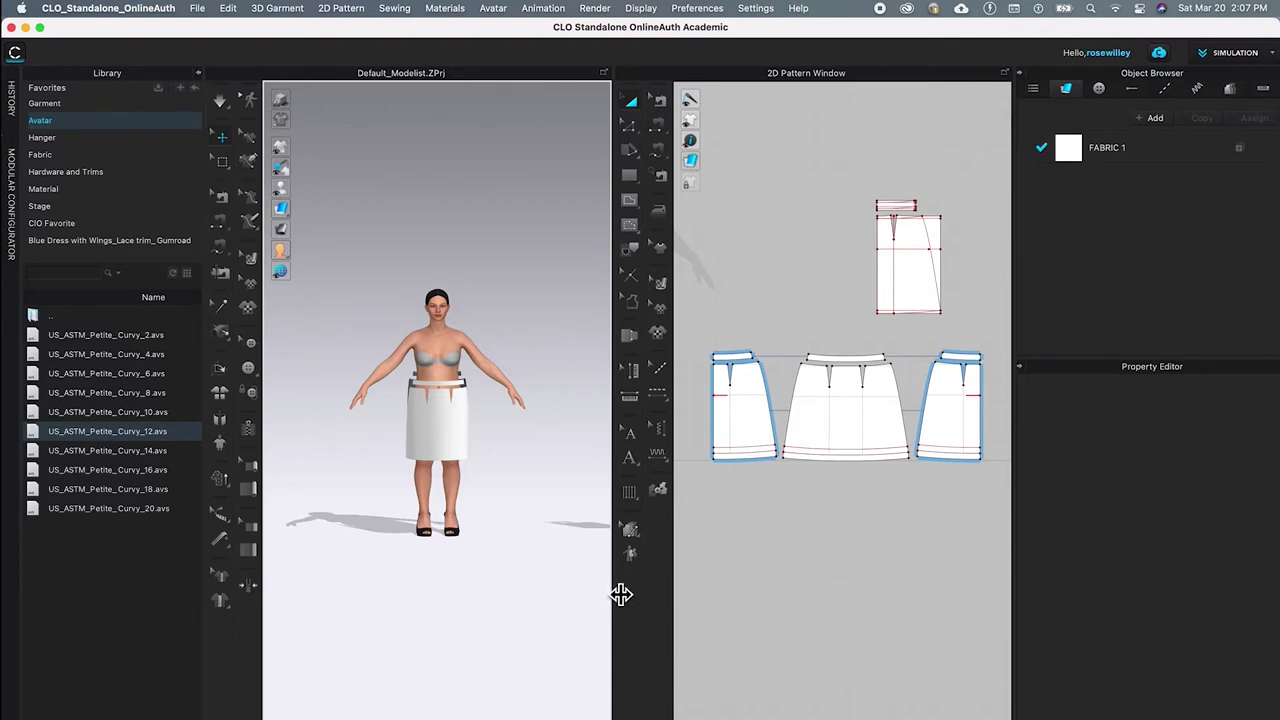
{"action": "left_click_drag", "start_coordinate": [619, 594], "coordinate": [502, 585]}
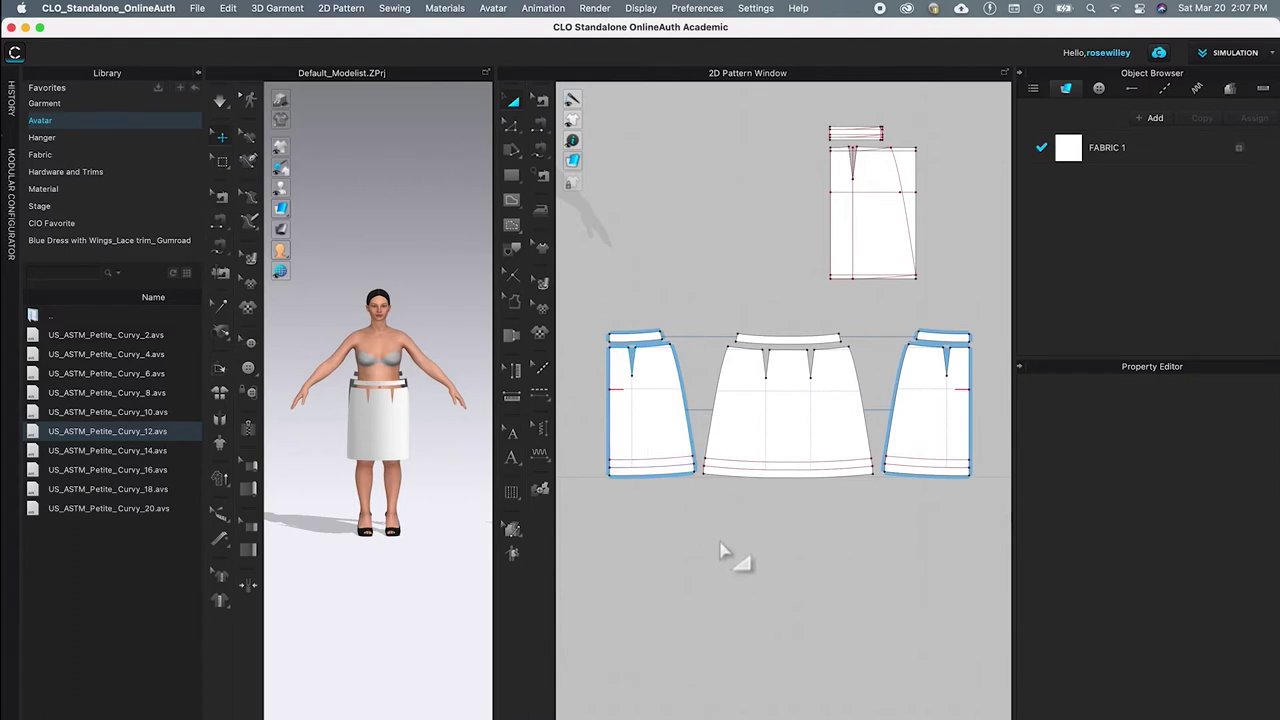
Step: Sew the side end of the left-hand back waistband to the adjacent end of the front waistband with Segment Sewing
{"action": "left_click", "coordinate": [546, 134]}
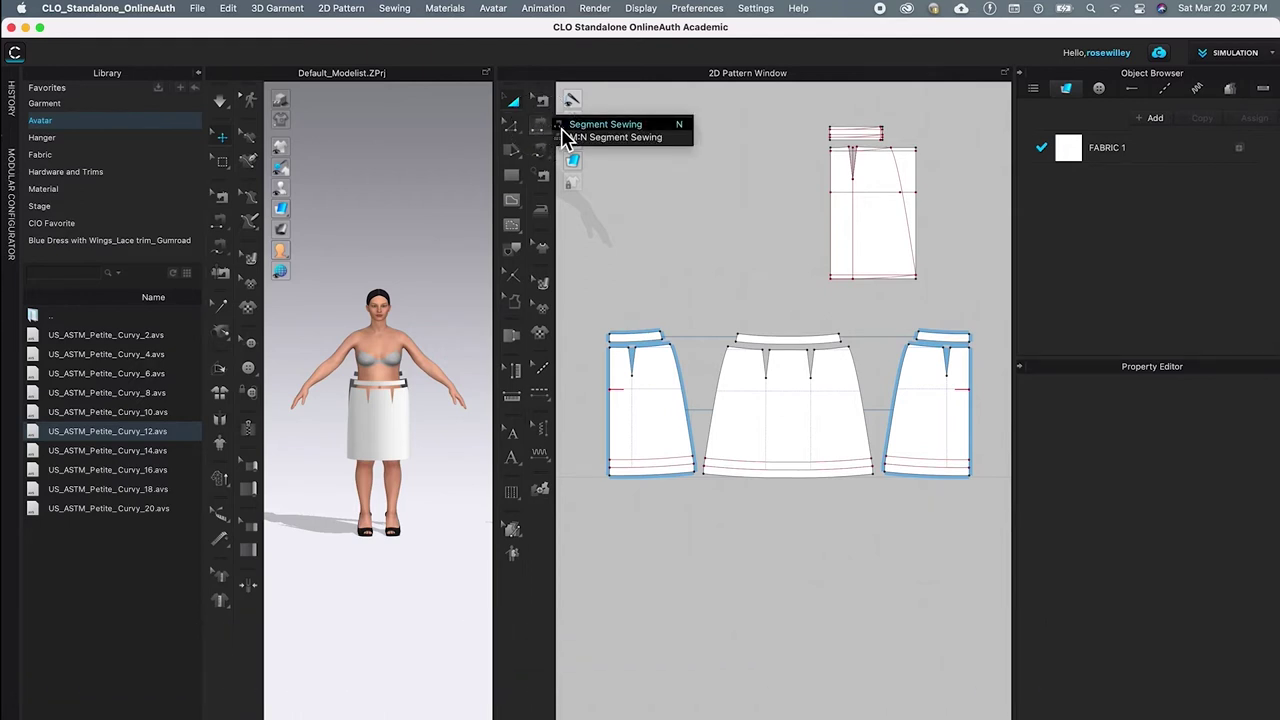
{"action": "left_click", "coordinate": [663, 126]}
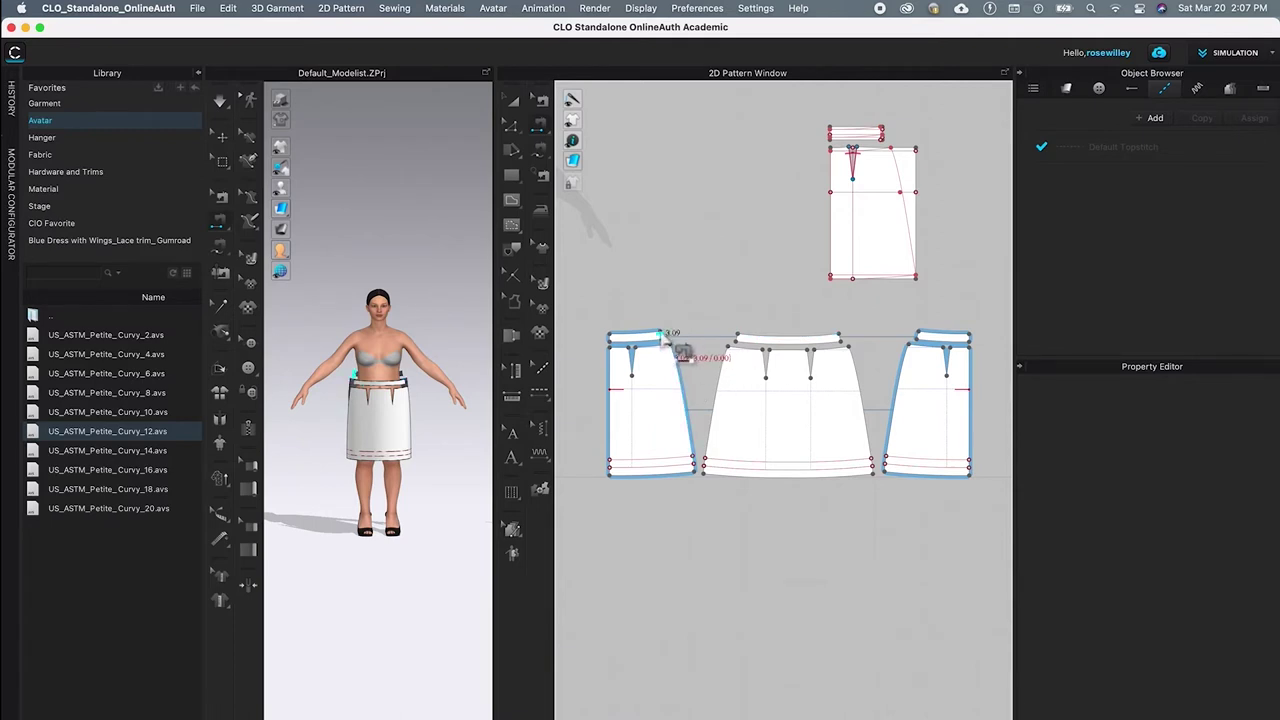
{"action": "scroll", "coordinate": [668, 340], "scroll_direction": "up", "scroll_amount": 2}
{"action": "scroll", "coordinate": [672, 342], "scroll_direction": "up", "scroll_amount": 3}
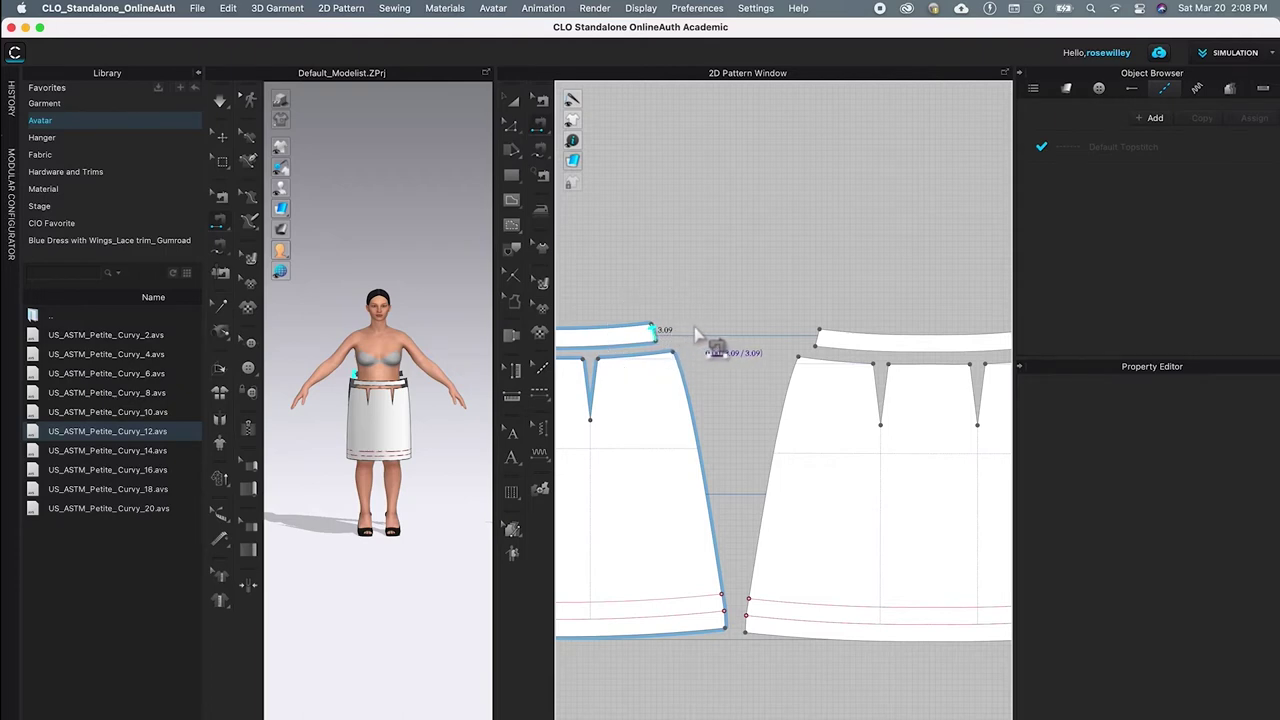
{"action": "left_click", "coordinate": [819, 343]}
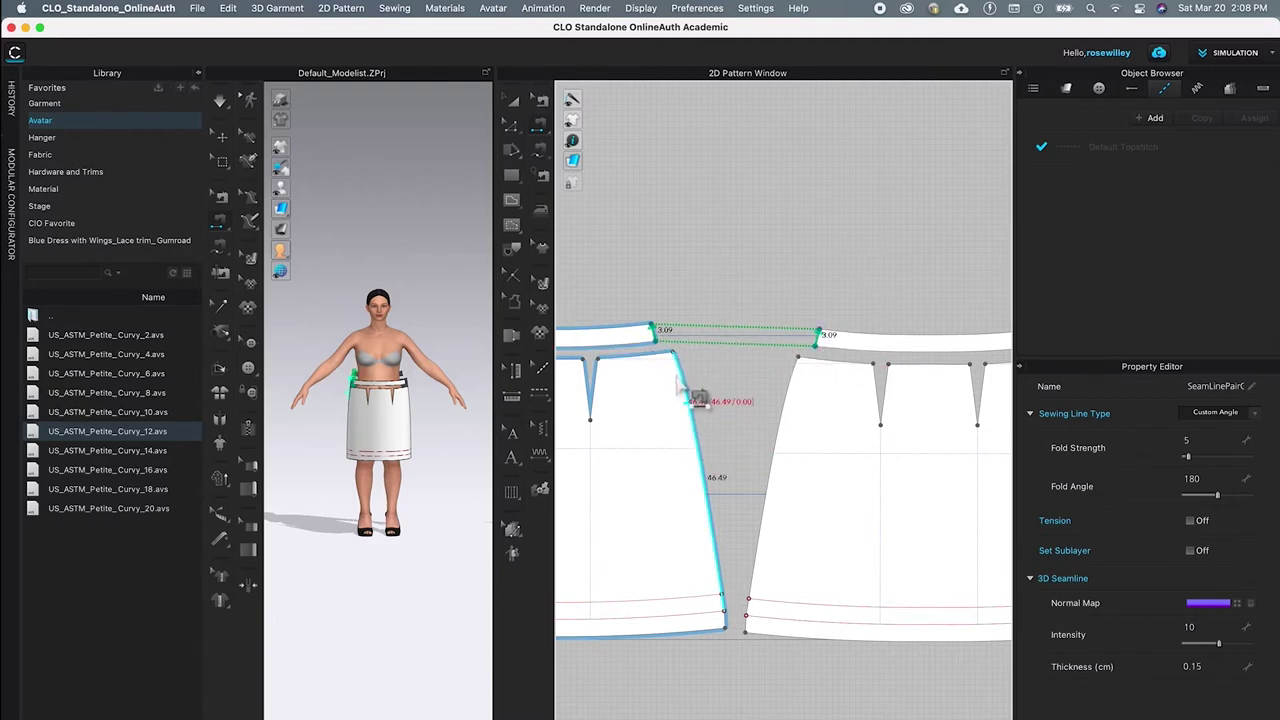
Step: Sew the left-hand back skirt panel's side seam to the facing side seam of the front panel
{"action": "left_click", "coordinate": [695, 420]}
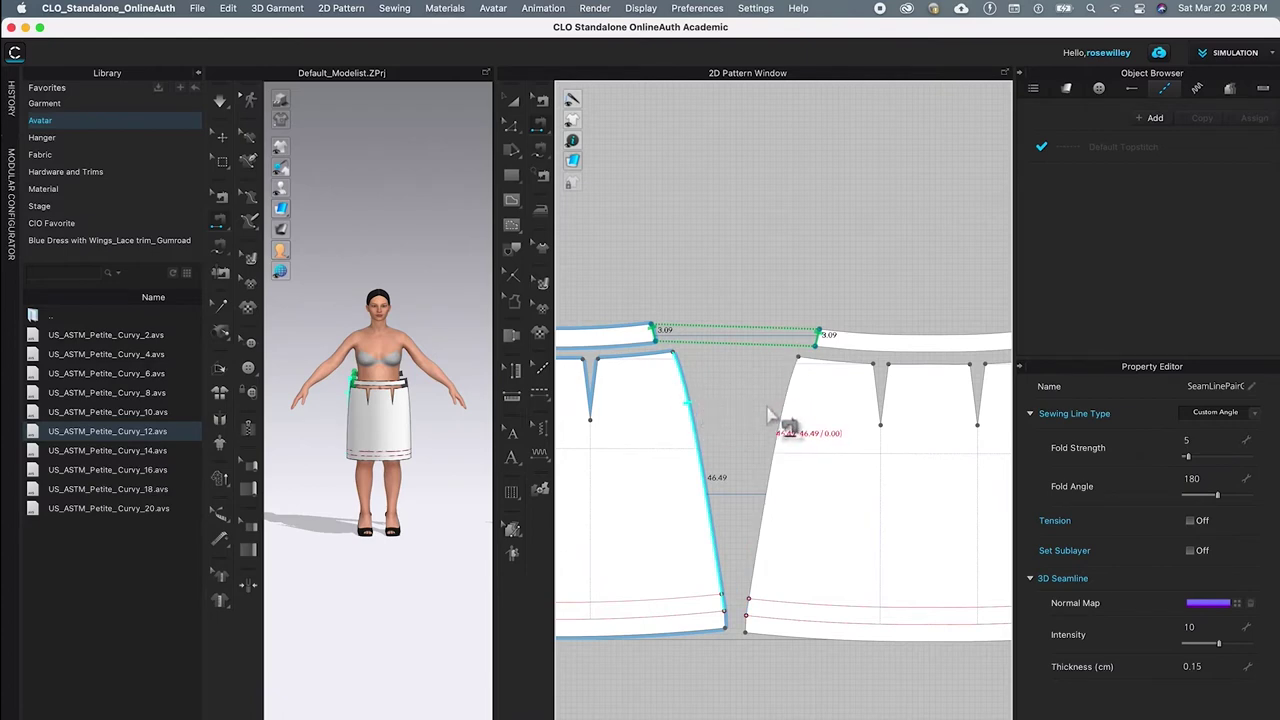
{"action": "key", "text": "Delete"}
{"action": "left_click", "coordinate": [681, 390]}
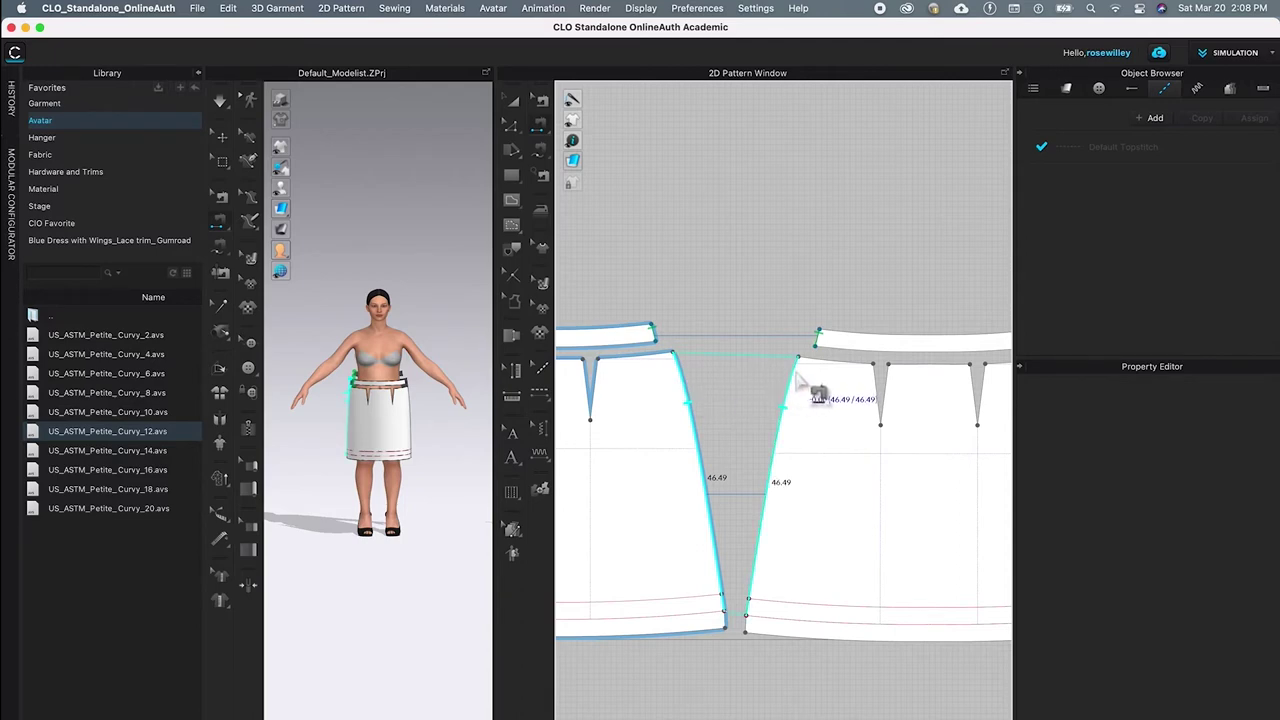
{"action": "left_click", "coordinate": [812, 386]}
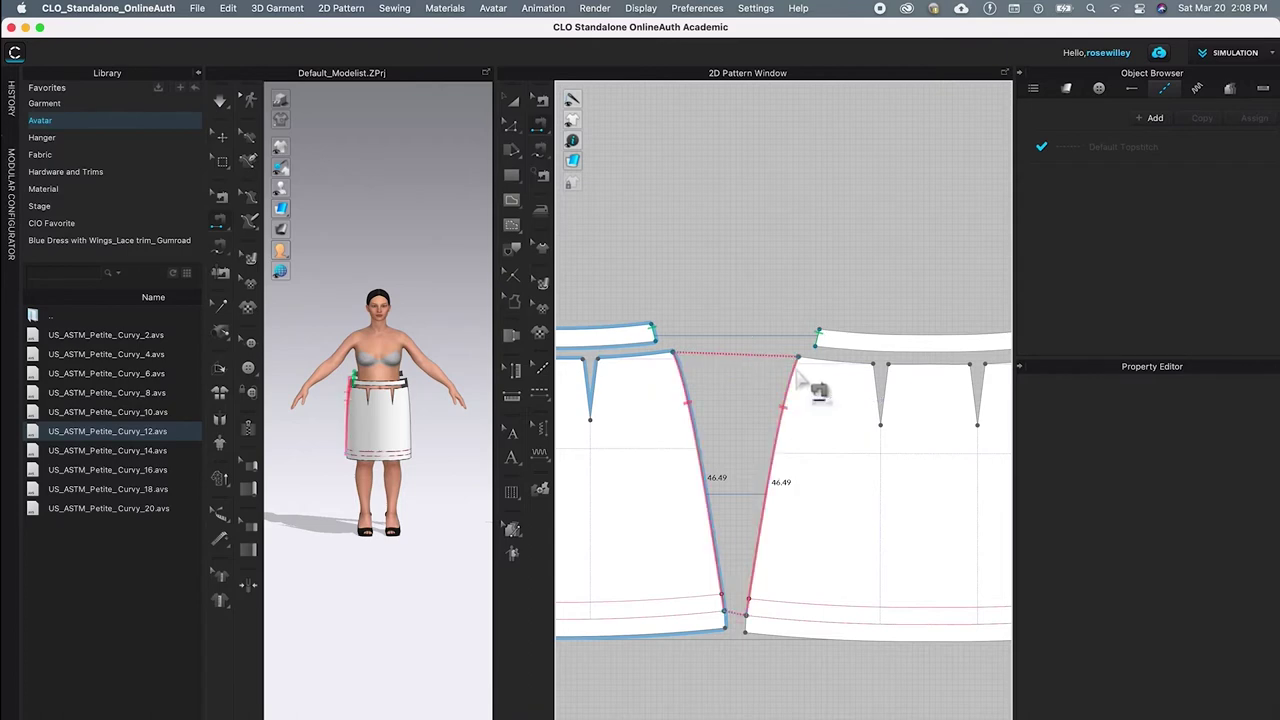
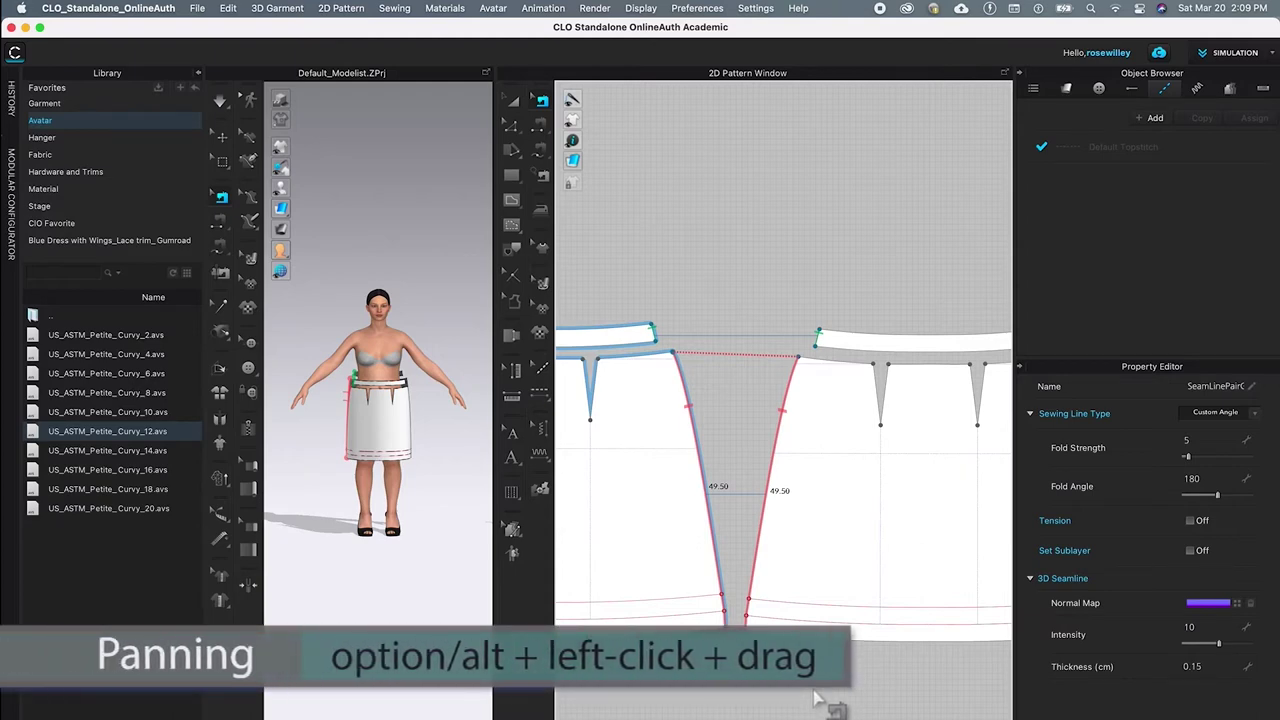
Step: Sew the front waistband's other end to the side end of the right-hand back waistband with Segment Sewing
{"action": "left_click_drag", "start_coordinate": [920, 684], "coordinate": [700, 650], "text": "alt"}
{"action": "key", "text": "n"}
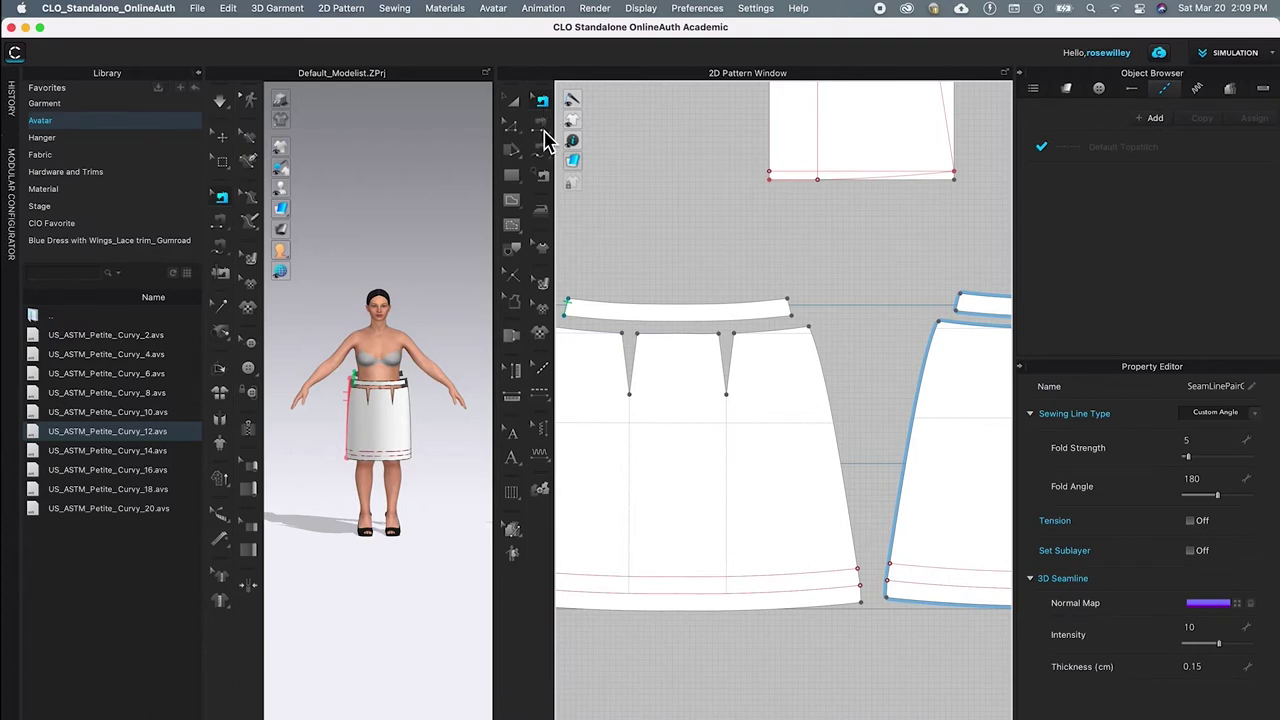
{"action": "left_click", "coordinate": [545, 137]}
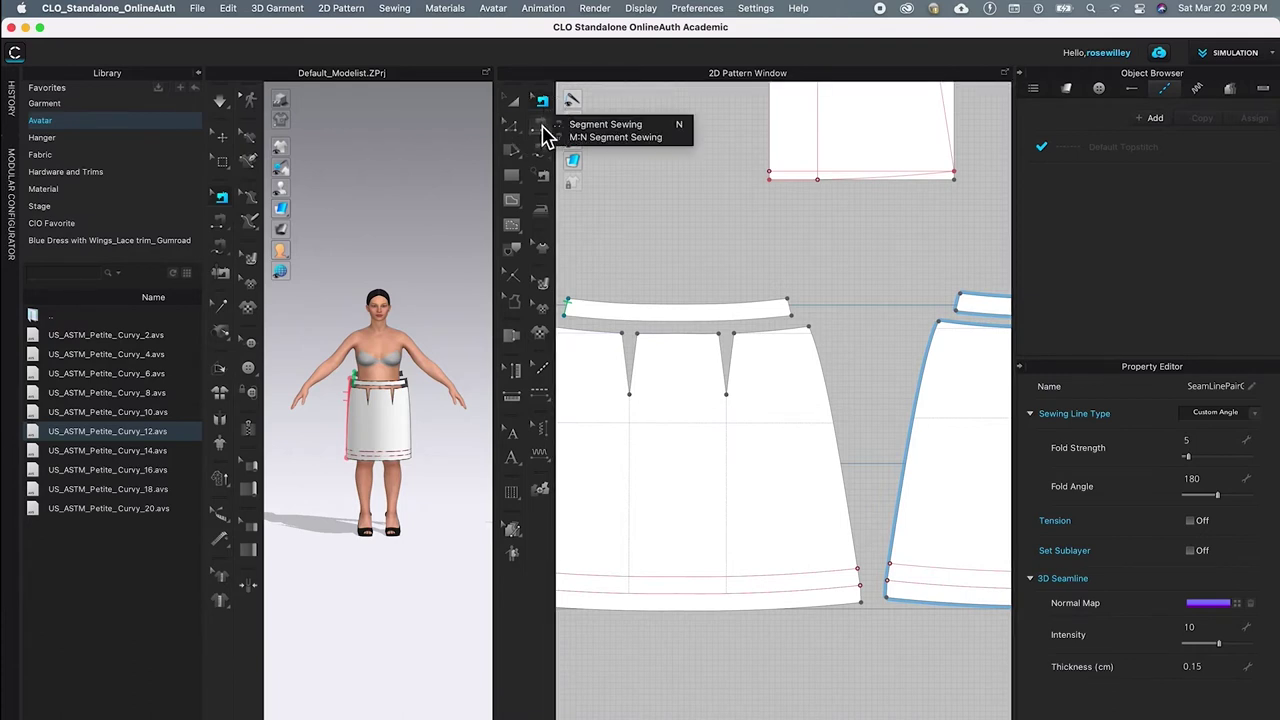
{"action": "left_click", "coordinate": [644, 129]}
{"action": "left_click", "coordinate": [810, 177]}
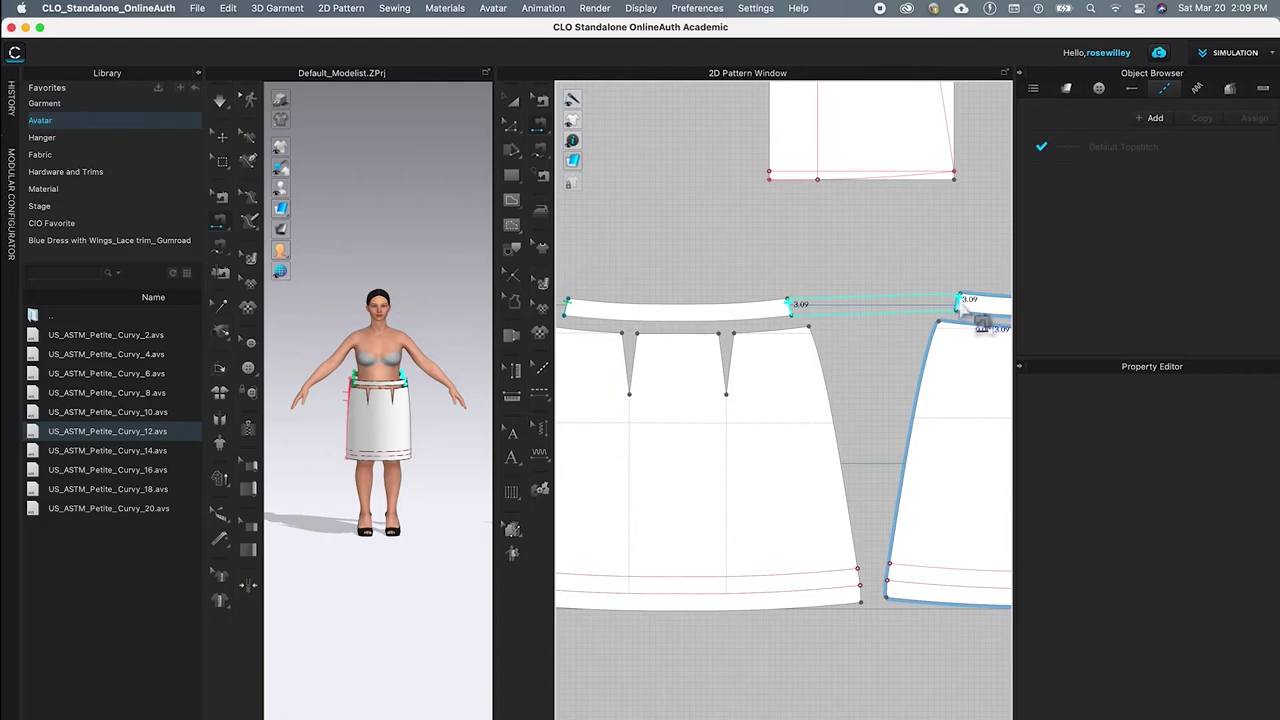
{"action": "left_click", "coordinate": [960, 309]}
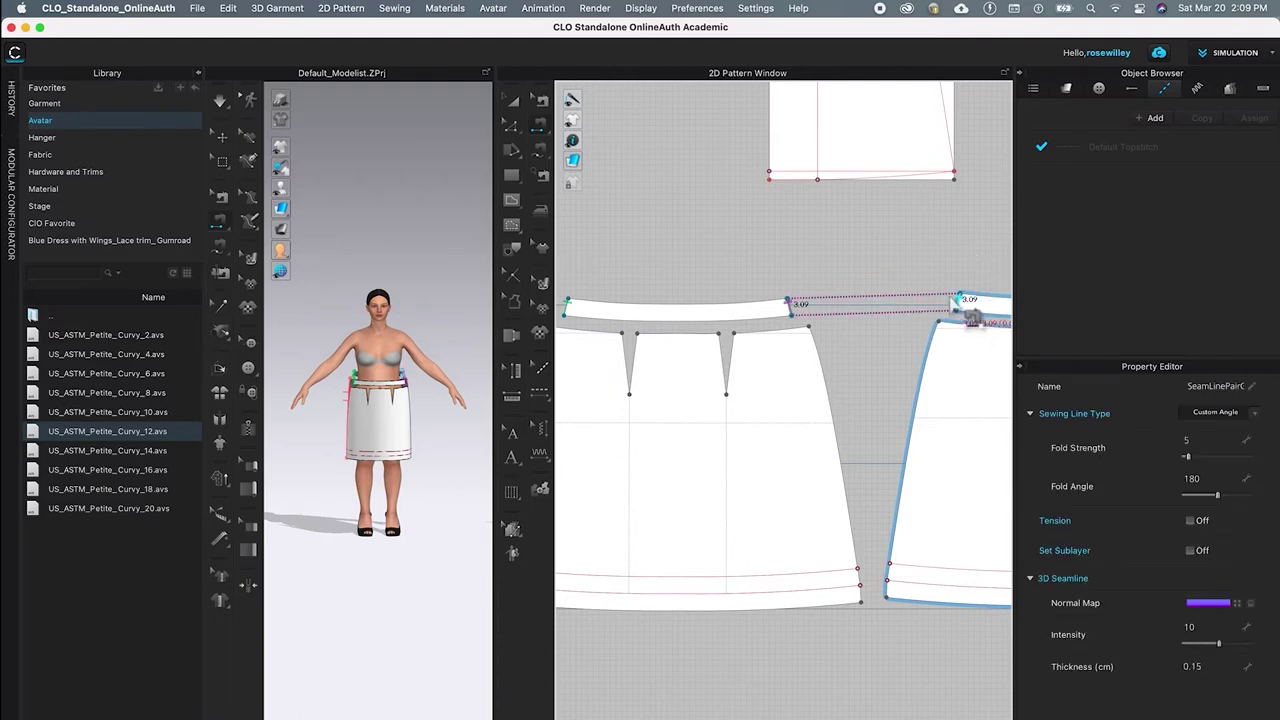
Step: Sew the front panel's remaining side seam to the right-hand back panel, including the short segment at the hem
{"action": "left_click", "coordinate": [840, 452]}
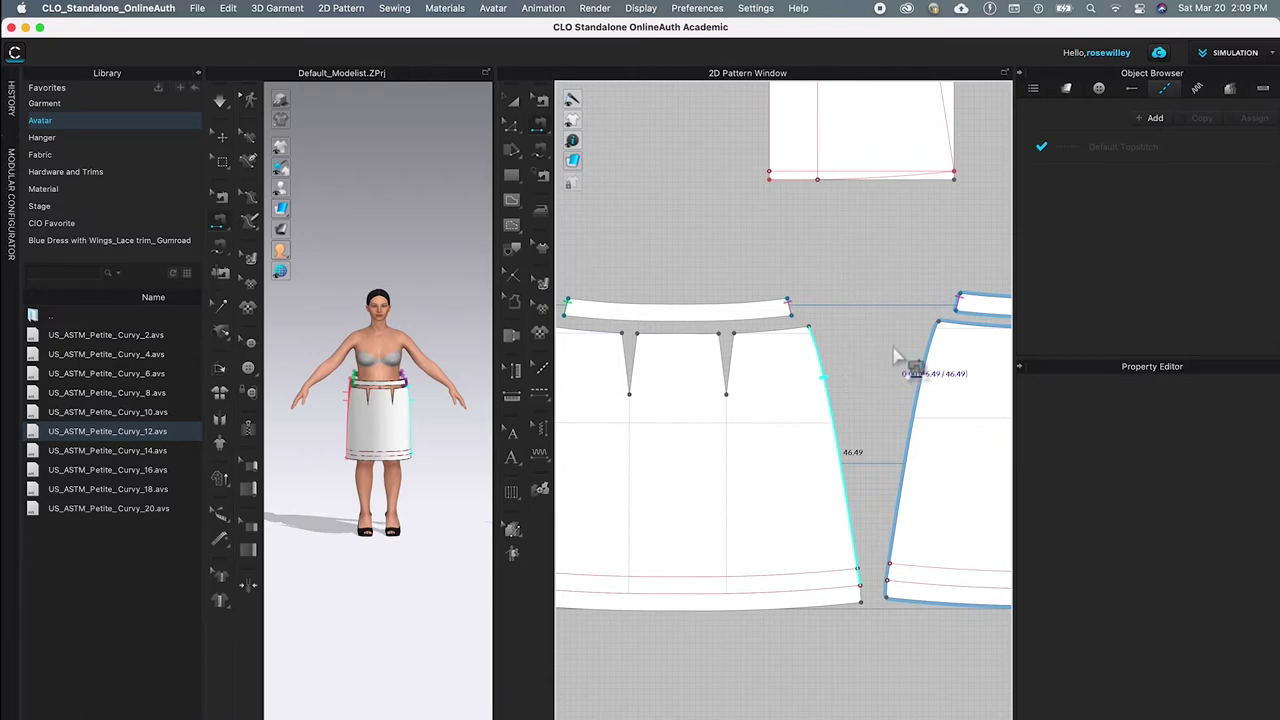
{"action": "left_click", "coordinate": [935, 360]}
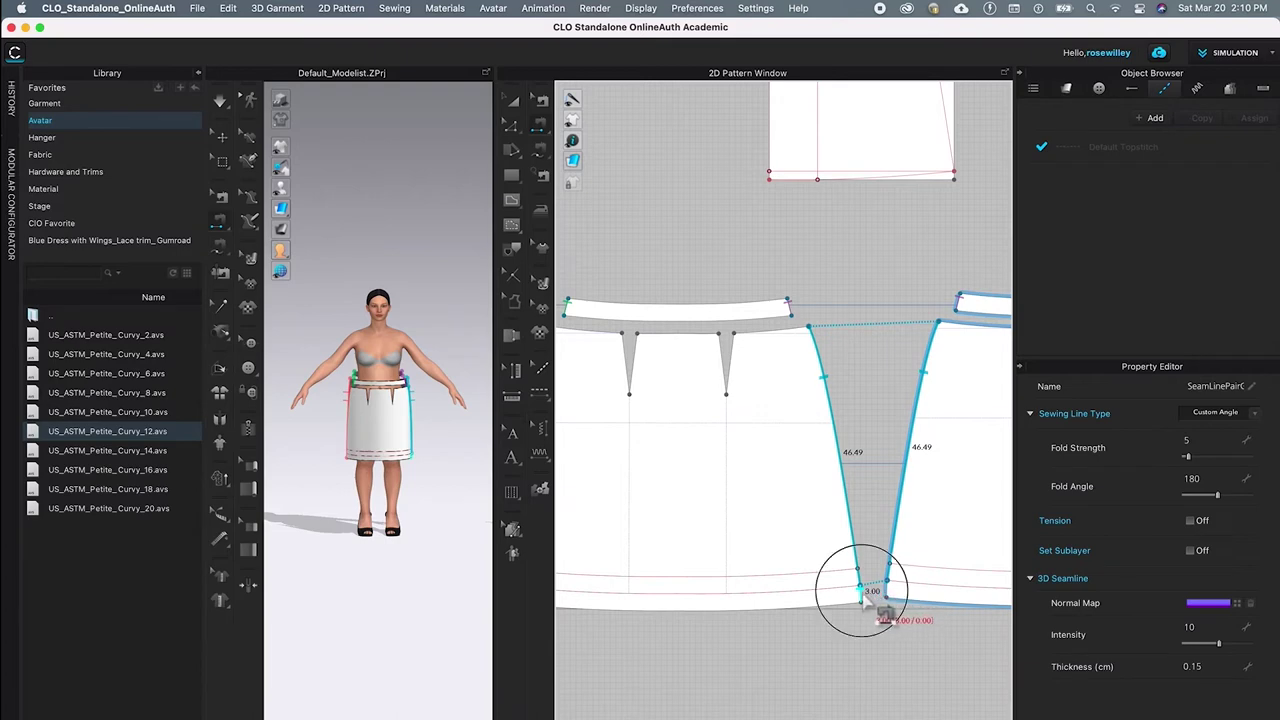
{"action": "left_click", "coordinate": [864, 593]}
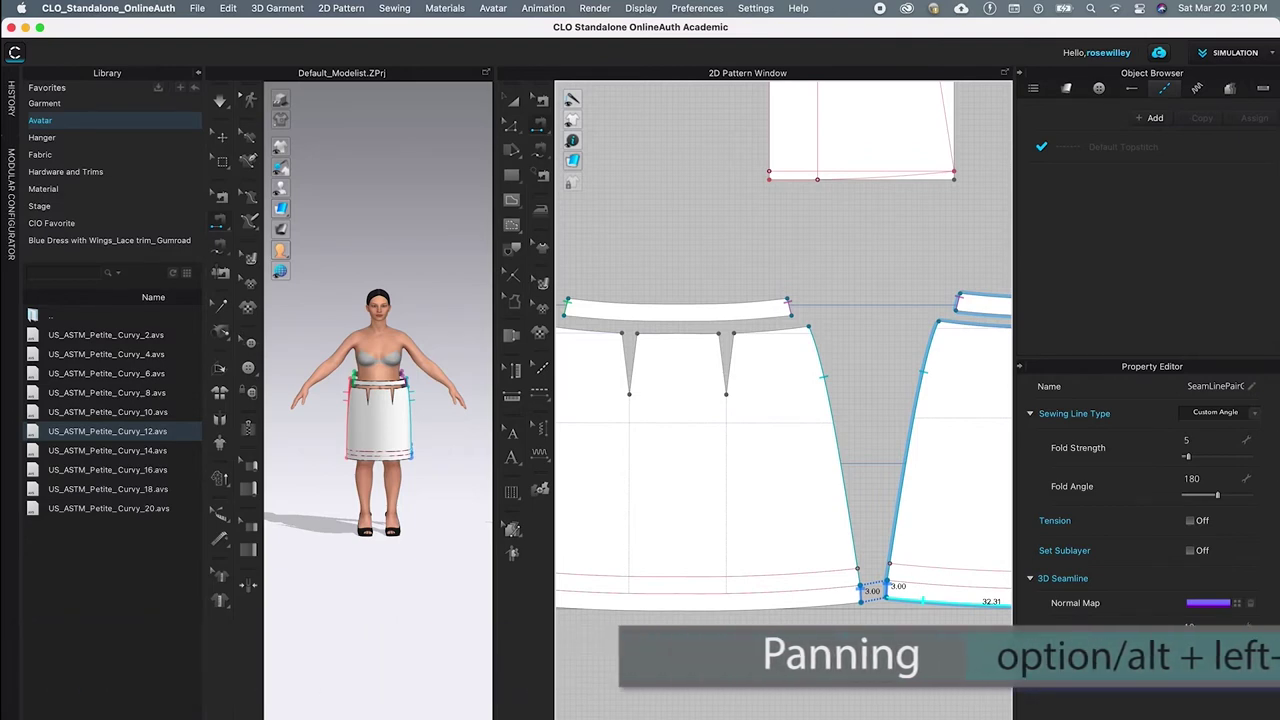
Step: Sew the center back edges of the two back panels together from the zipper notch down to the lower hem line
{"action": "left_click_drag", "start_coordinate": [940, 655], "coordinate": [810, 622], "text": "alt"}
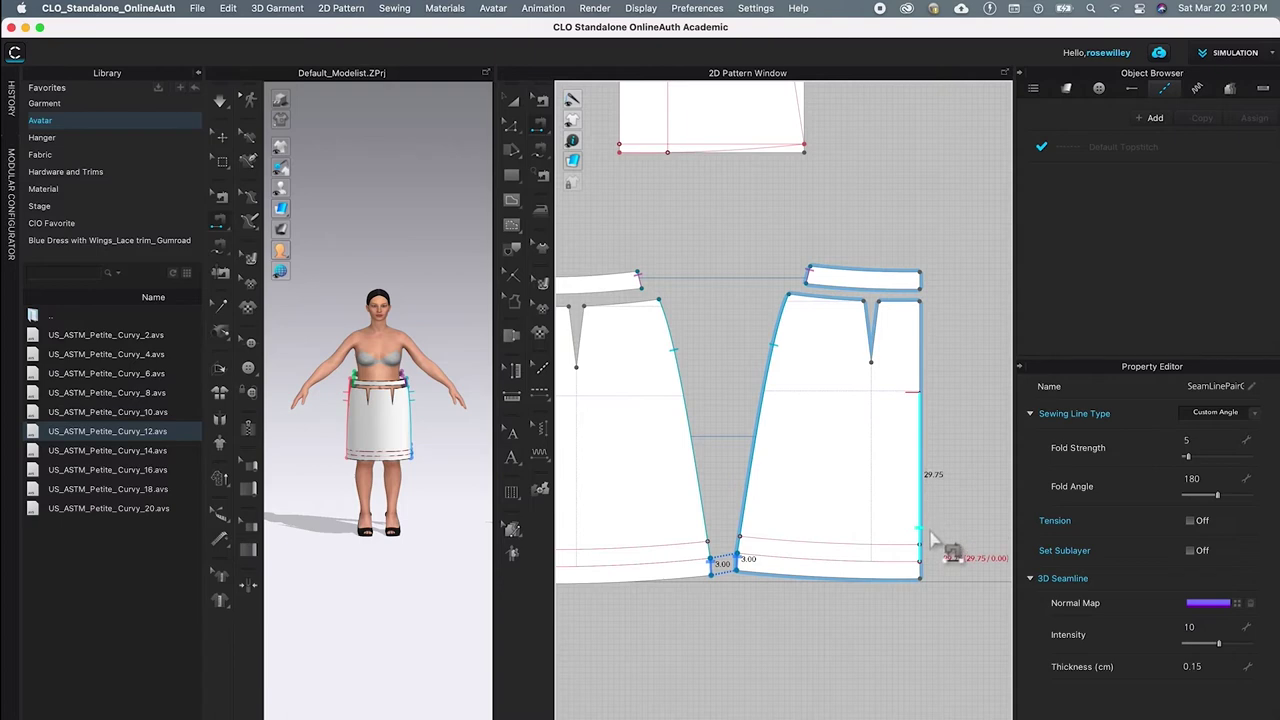
{"action": "left_click", "coordinate": [925, 418]}
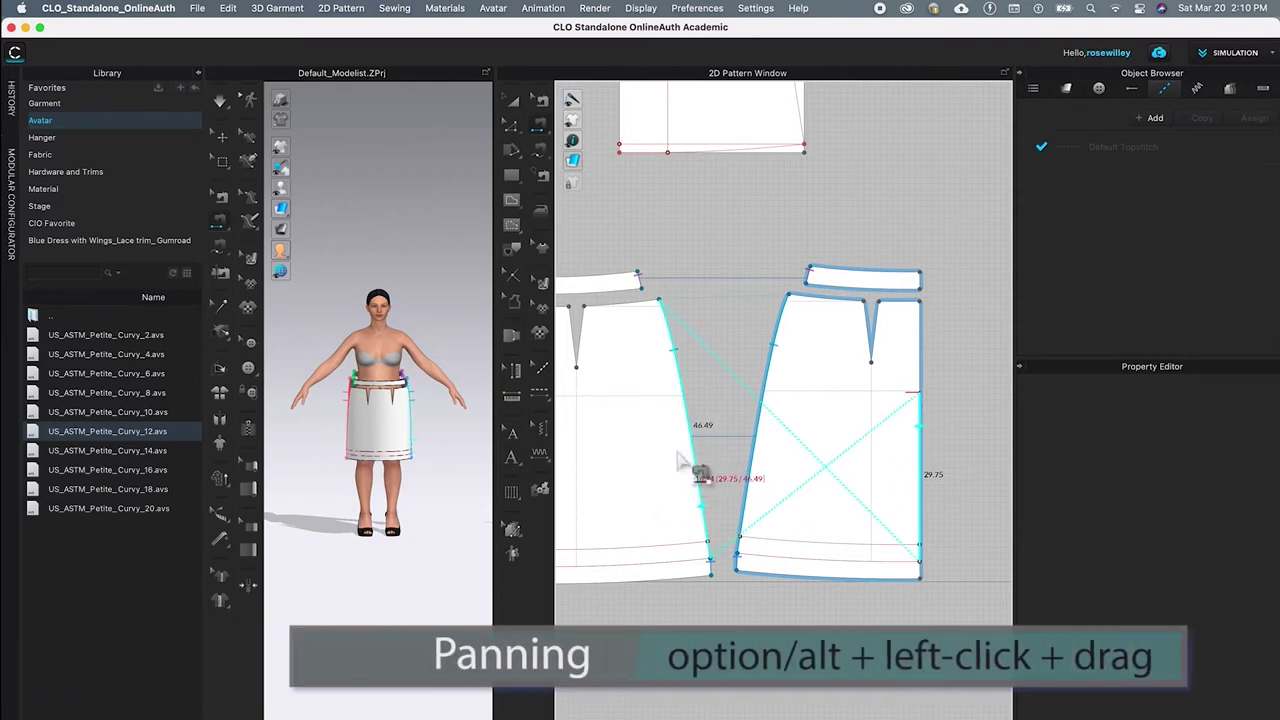
{"action": "left_click_drag", "start_coordinate": [677, 257], "coordinate": [855, 297], "text": "alt"}
{"action": "left_click", "coordinate": [855, 297]}
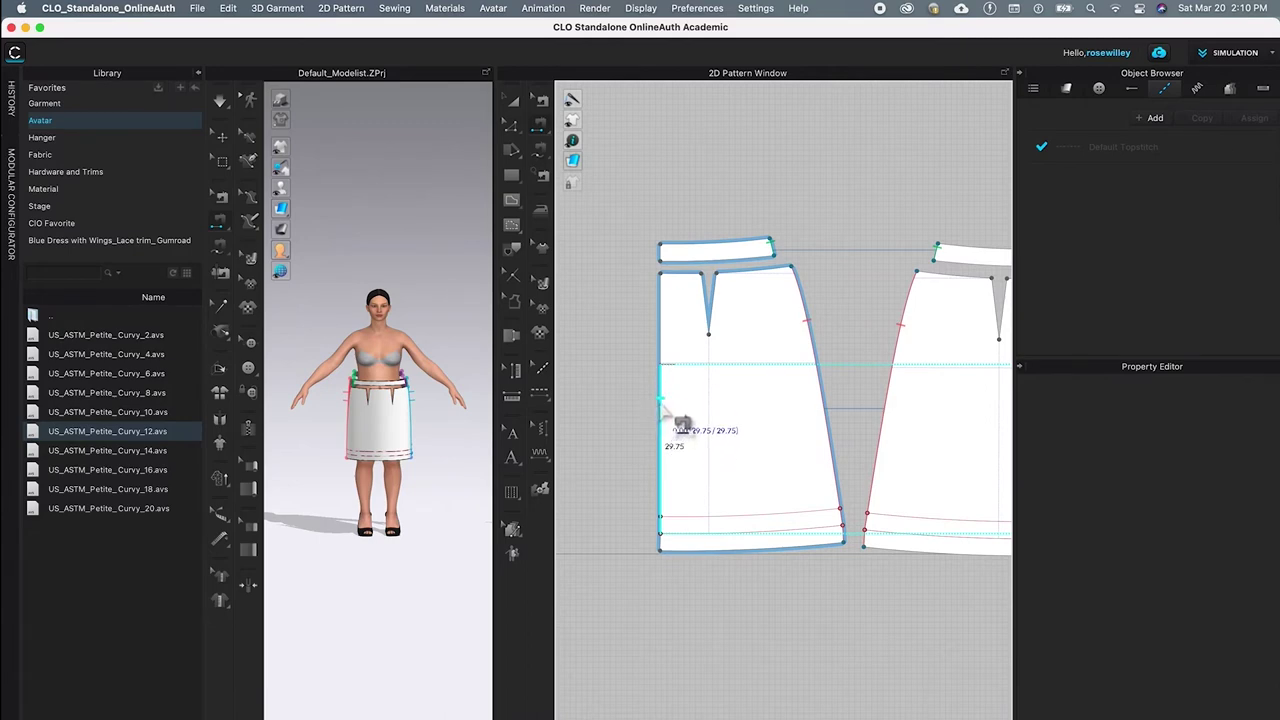
{"action": "left_click", "coordinate": [662, 404]}
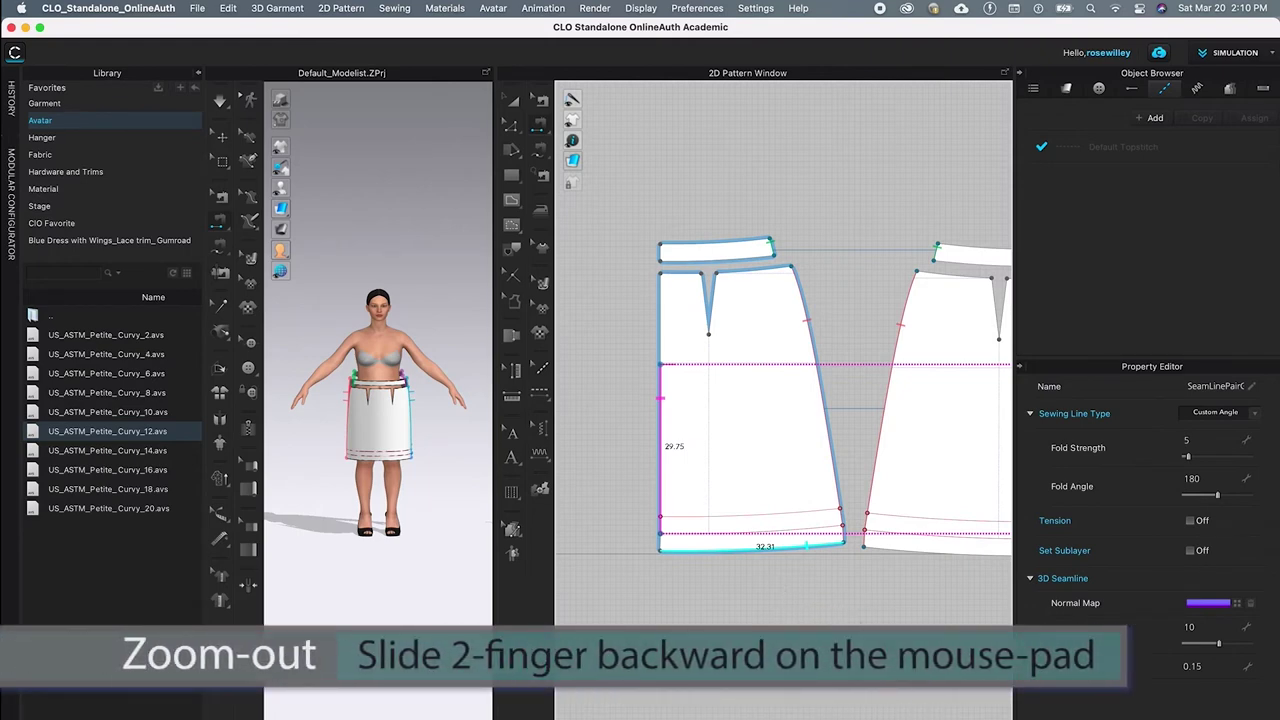
Step: Move the lower end of the left-hand back panel's center back seam line down to the hem edge with Edit Sewing
{"action": "scroll", "coordinate": [885, 655], "scroll_direction": "down", "scroll_amount": 6}
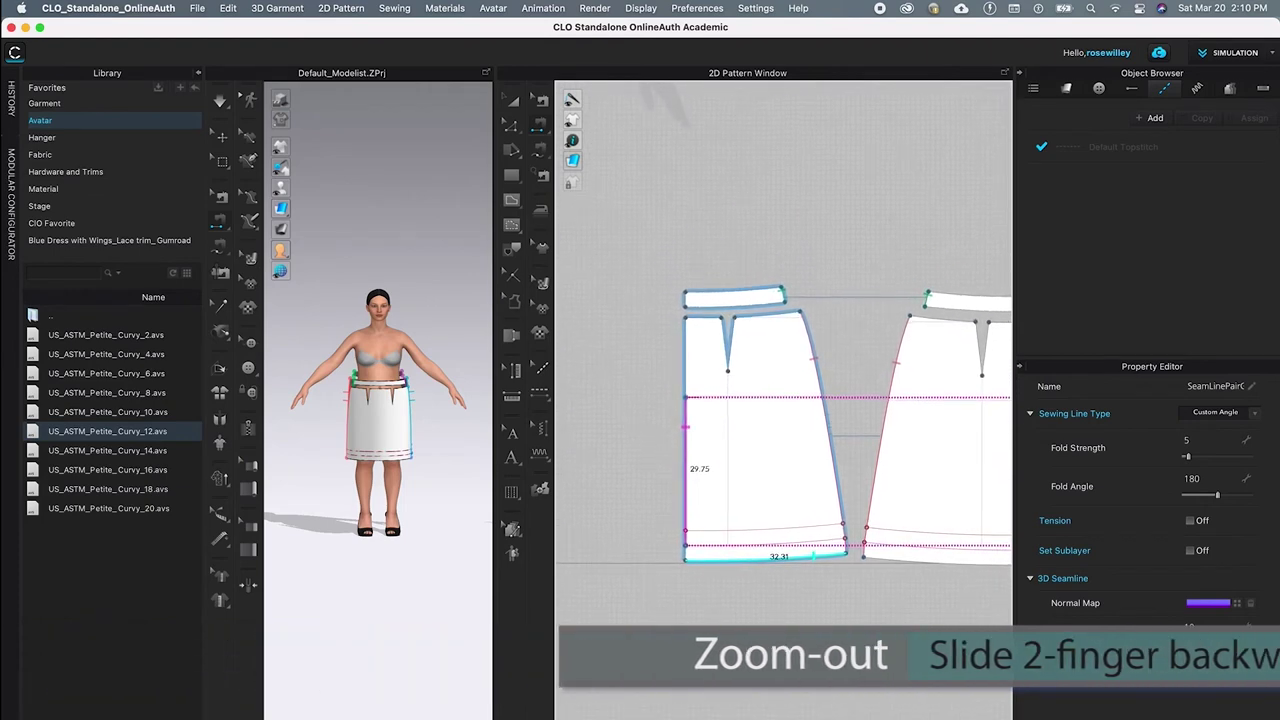
{"action": "scroll", "coordinate": [885, 655], "scroll_direction": "down", "scroll_amount": 2}
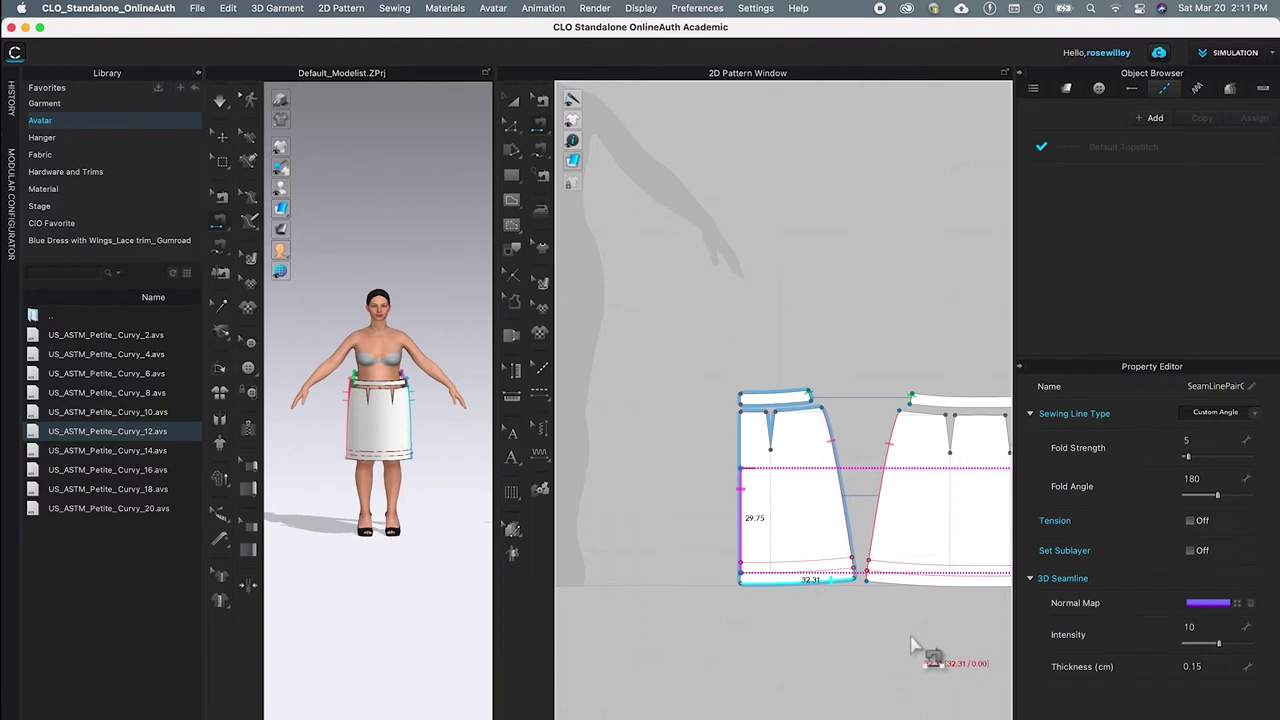
{"action": "right_click_drag", "start_coordinate": [910, 640], "coordinate": [757, 529]}
{"action": "scroll", "coordinate": [900, 600], "scroll_direction": "down", "scroll_amount": 2}
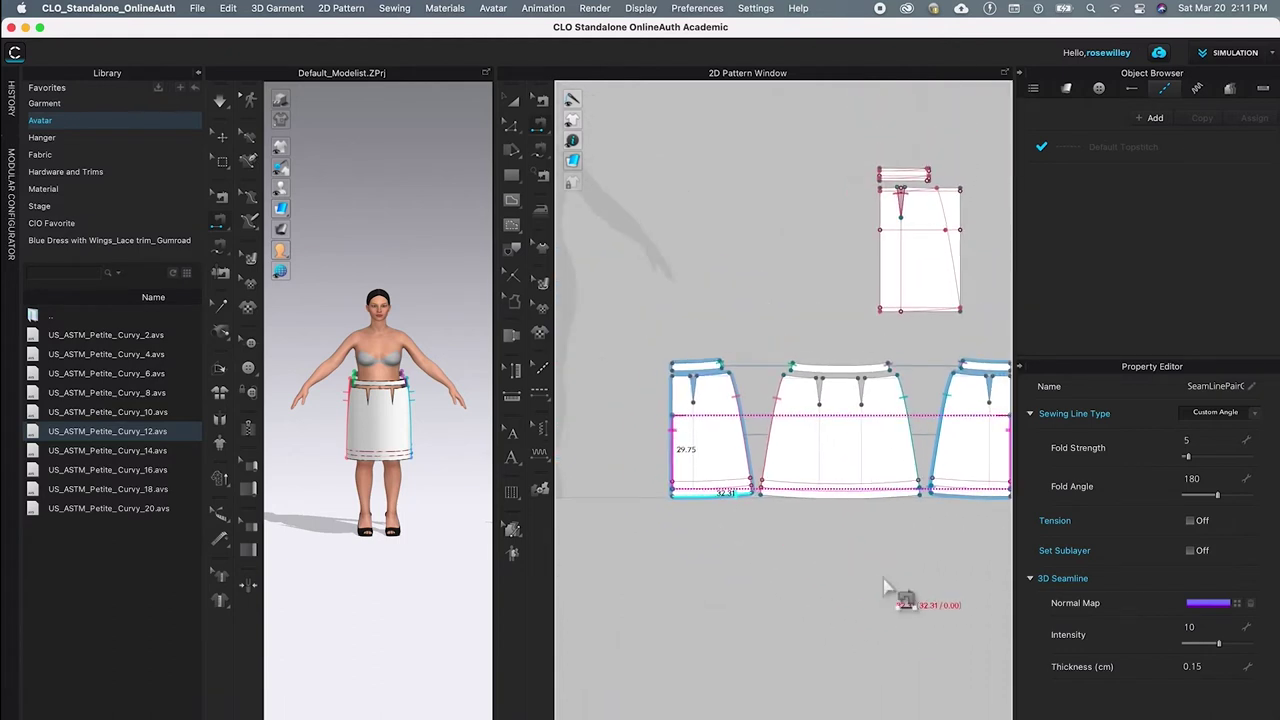
{"action": "right_click_drag", "start_coordinate": [890, 620], "coordinate": [808, 586]}
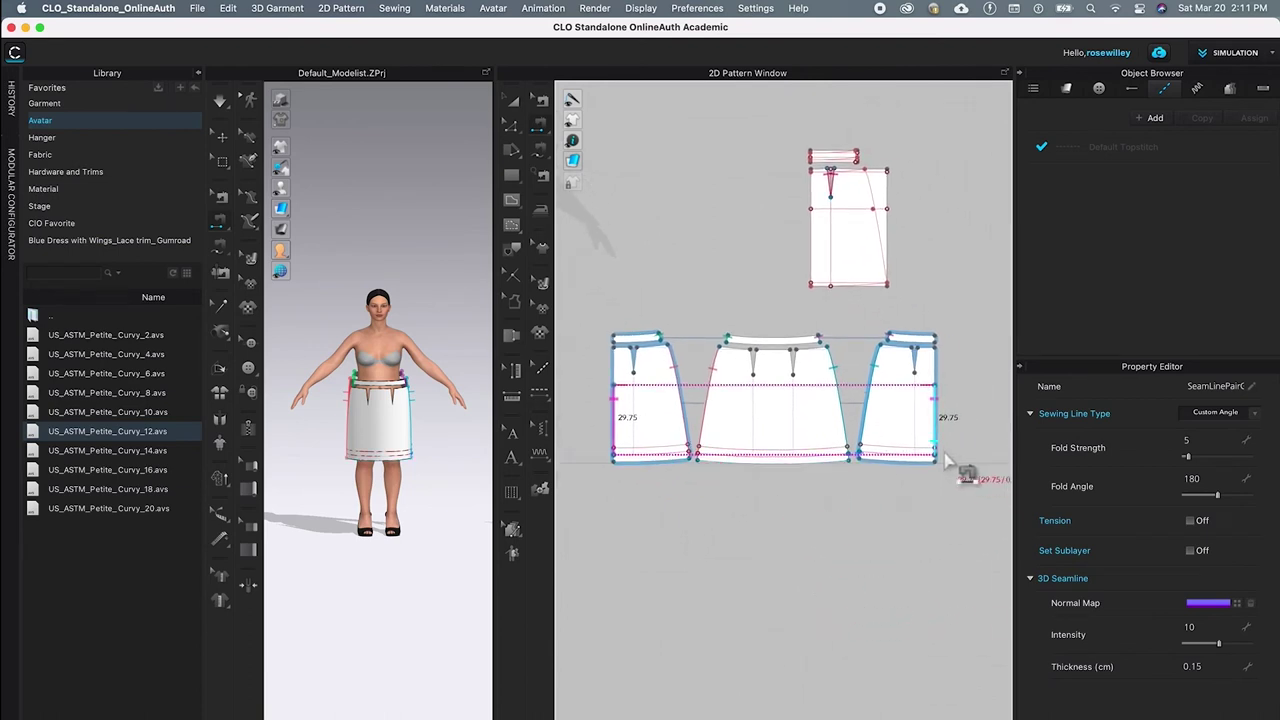
{"action": "left_click", "coordinate": [541, 104]}
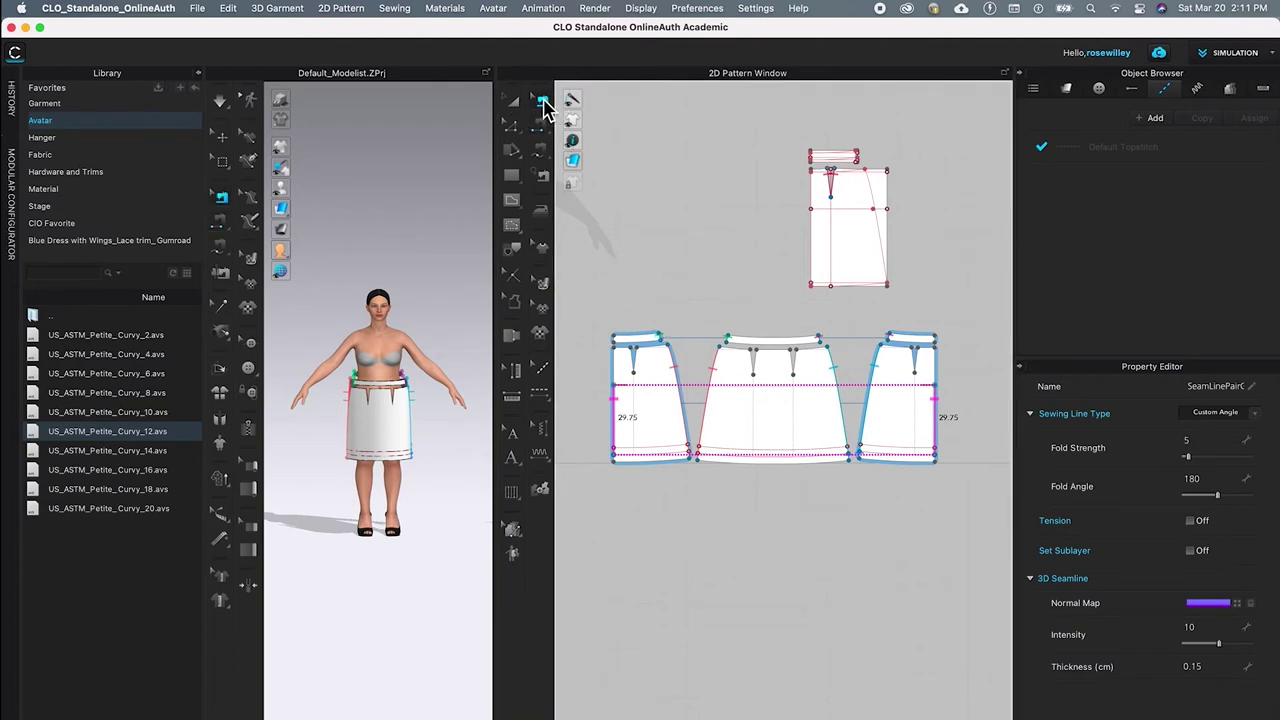
{"action": "left_click", "coordinate": [544, 106]}
{"action": "scroll", "coordinate": [614, 485], "scroll_direction": "up", "scroll_amount": 2}
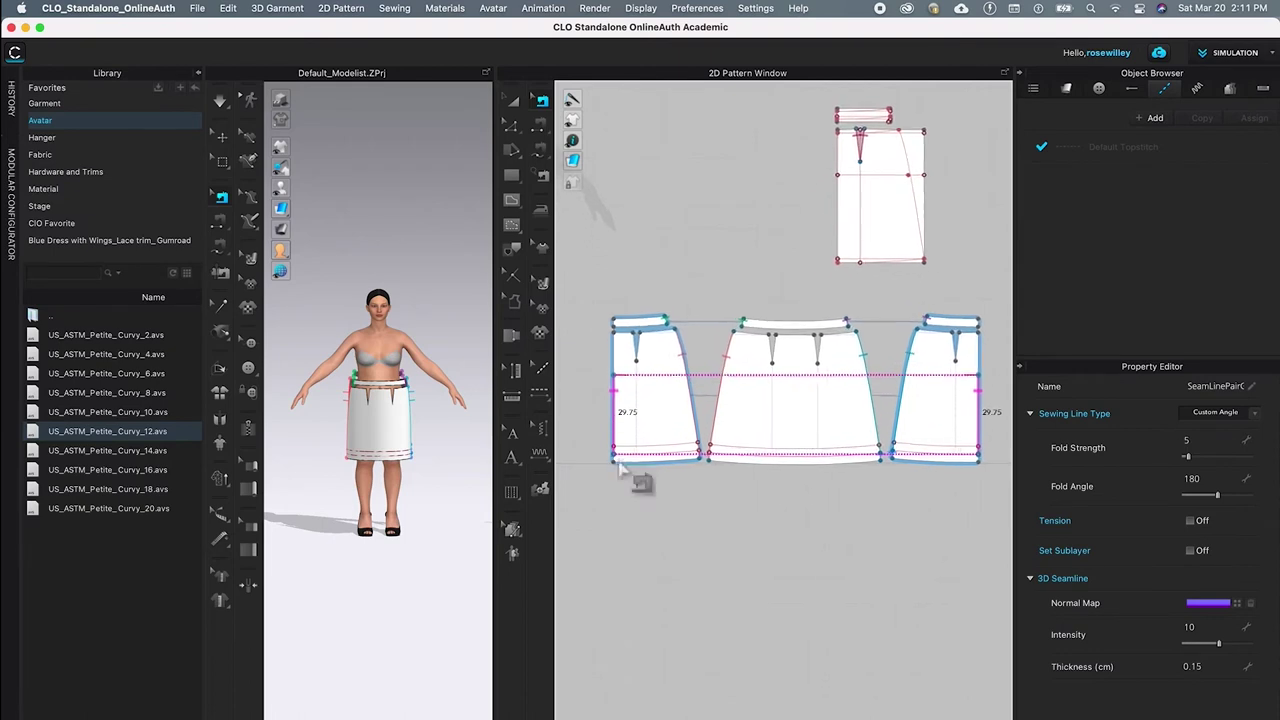
{"action": "left_click", "coordinate": [615, 464]}
{"action": "left_click_drag", "start_coordinate": [615, 465], "coordinate": [618, 457]}
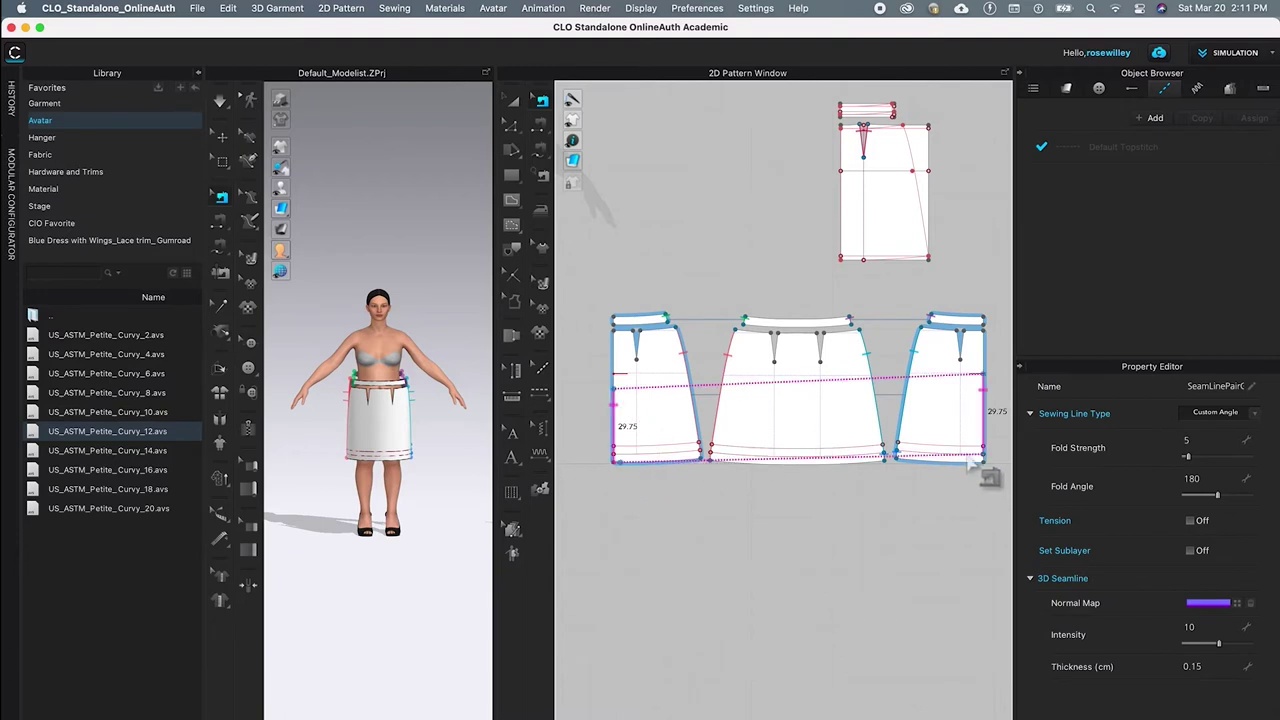
Step: Extend the right-hand panel's center back seam line to the hem edge and align the left-hand one with the zipper notch and hem corner
{"action": "left_click_drag", "start_coordinate": [985, 458], "coordinate": [982, 375]}
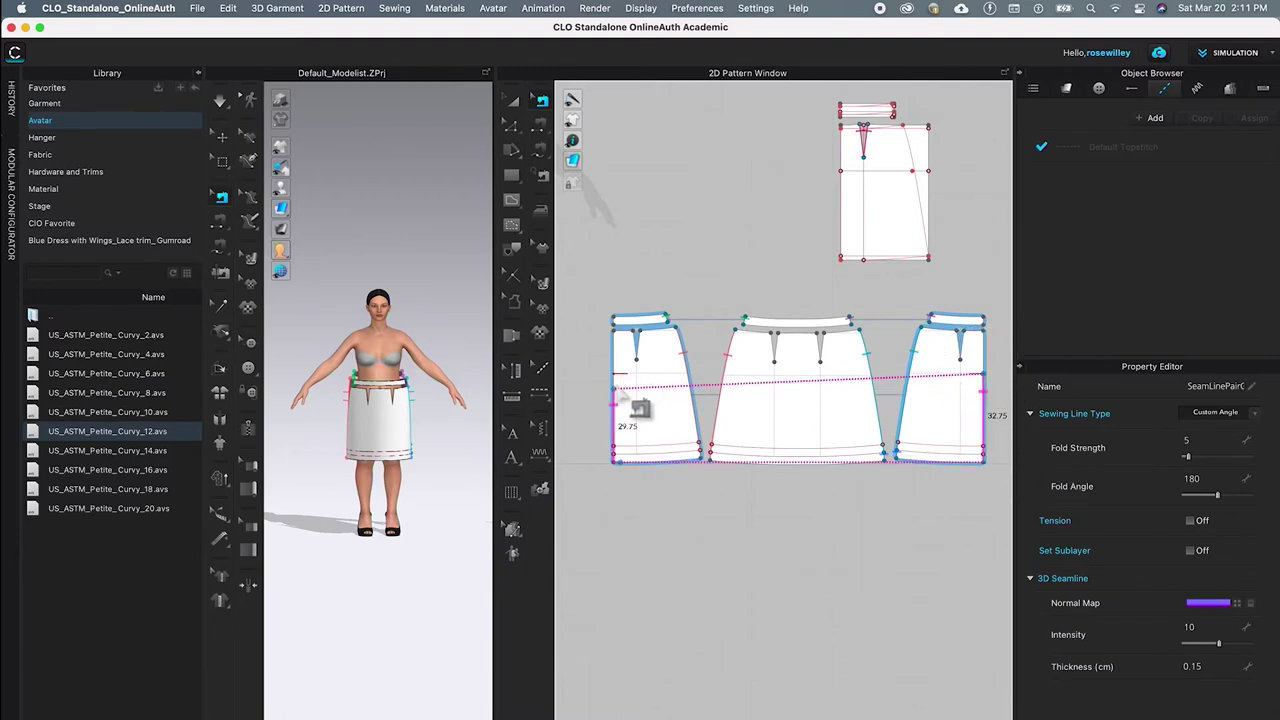
{"action": "mouse_move", "coordinate": [630, 405]}
{"action": "left_mouse_down"}
{"action": "mouse_move", "coordinate": [640, 400]}
{"action": "mouse_move", "coordinate": [622, 400]}
{"action": "left_mouse_up"}
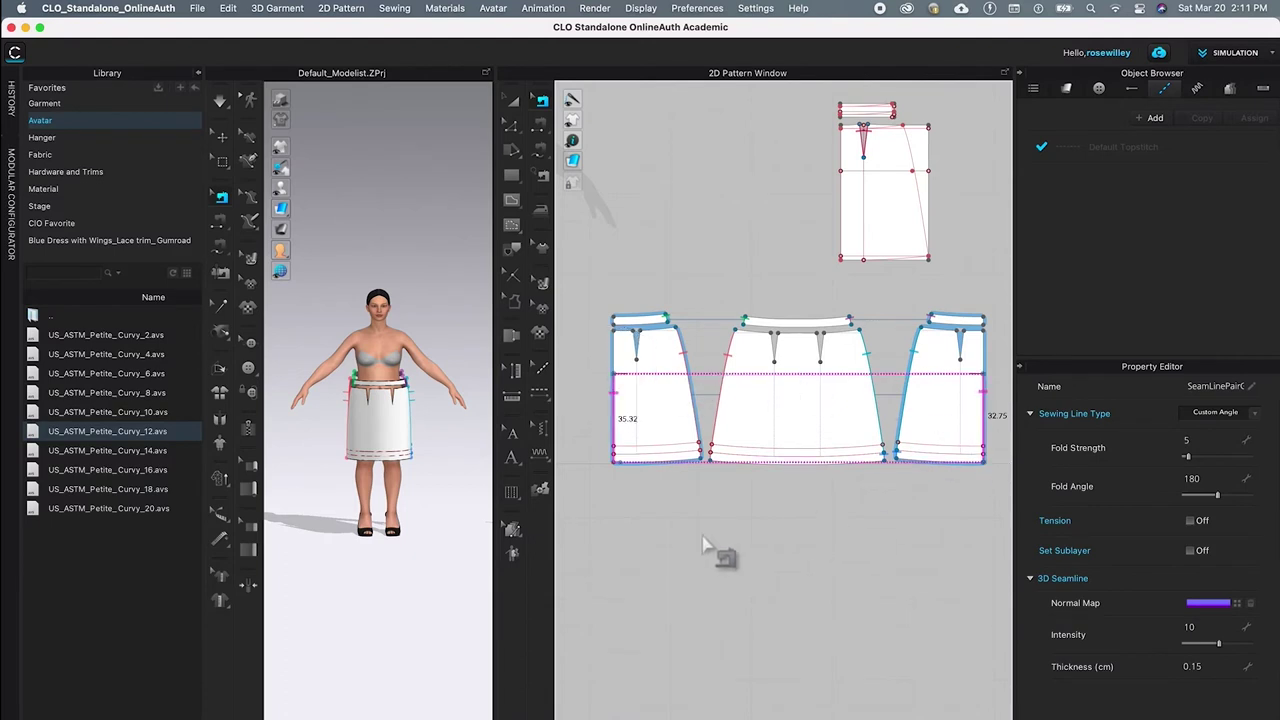
{"action": "scroll", "coordinate": [680, 512], "scroll_direction": "up", "scroll_amount": 5}
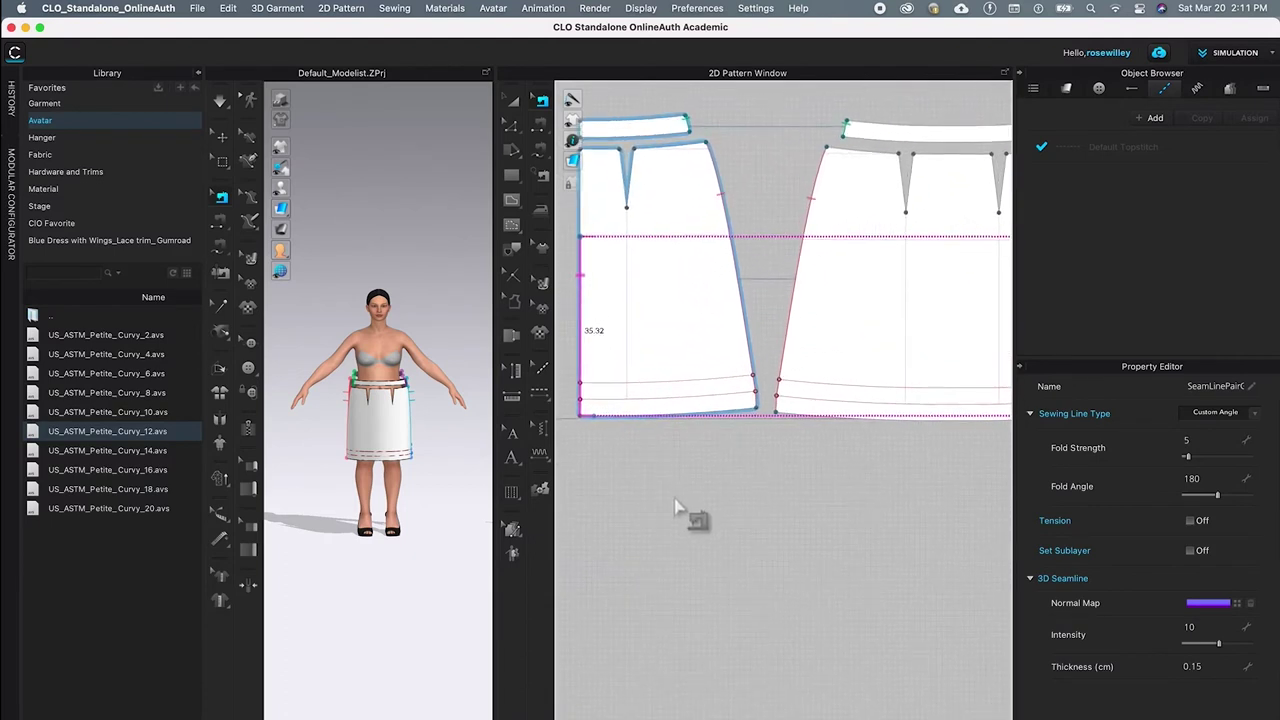
{"action": "left_click", "coordinate": [580, 414]}
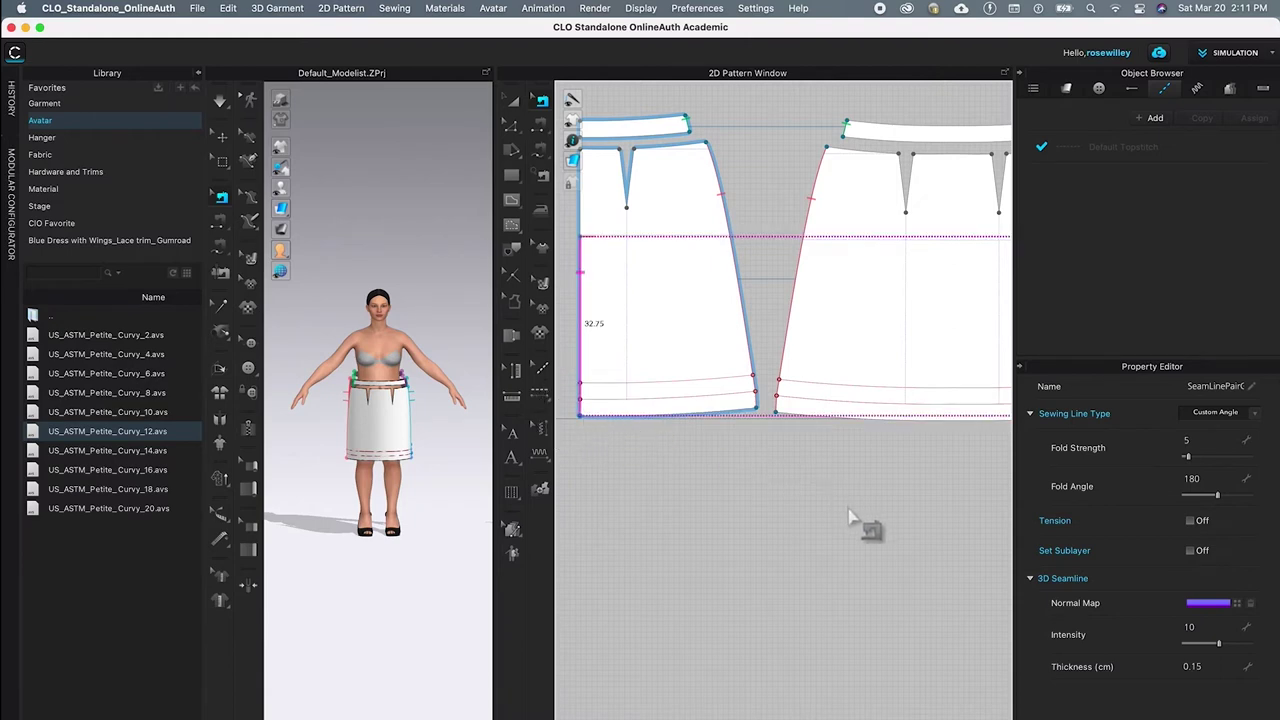
{"action": "scroll", "coordinate": [870, 515], "scroll_direction": "down", "scroll_amount": 5}
{"action": "middle_click_drag", "start_coordinate": [907, 534], "coordinate": [734, 529]}
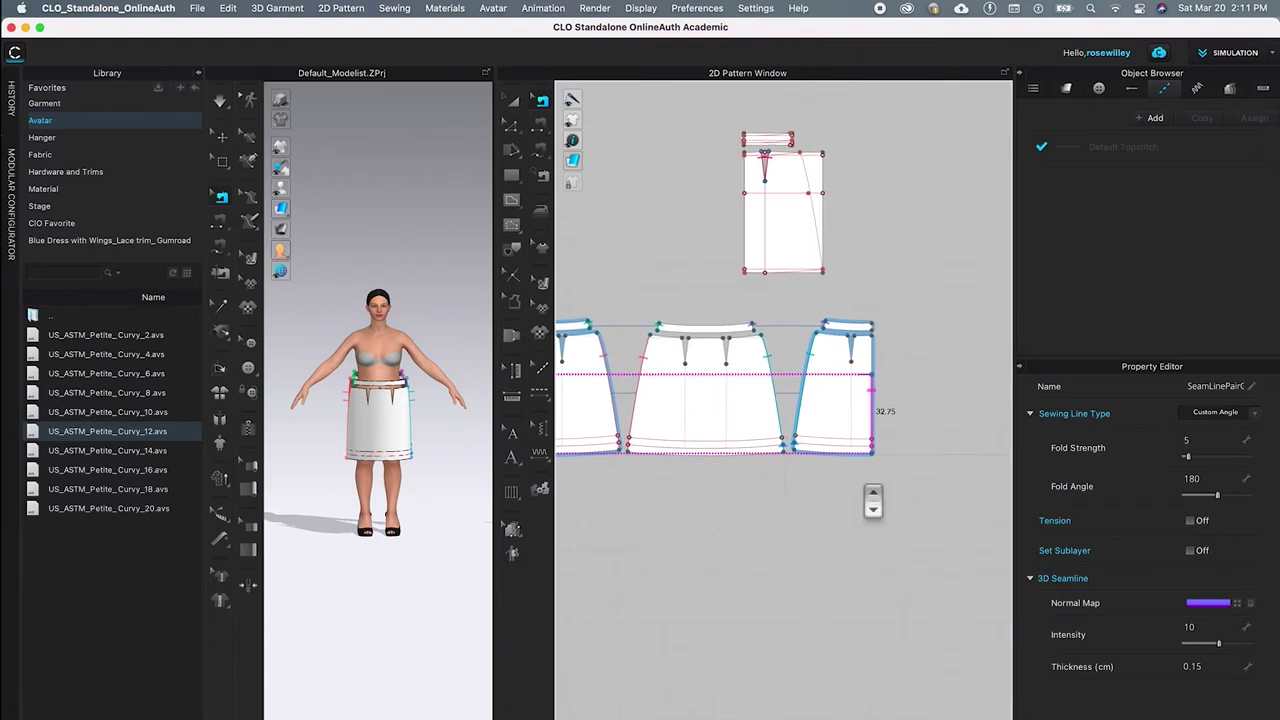
{"action": "scroll", "coordinate": [912, 476], "scroll_direction": "up", "scroll_amount": 5}
{"action": "scroll", "coordinate": [915, 479], "scroll_direction": "down", "scroll_amount": 5}
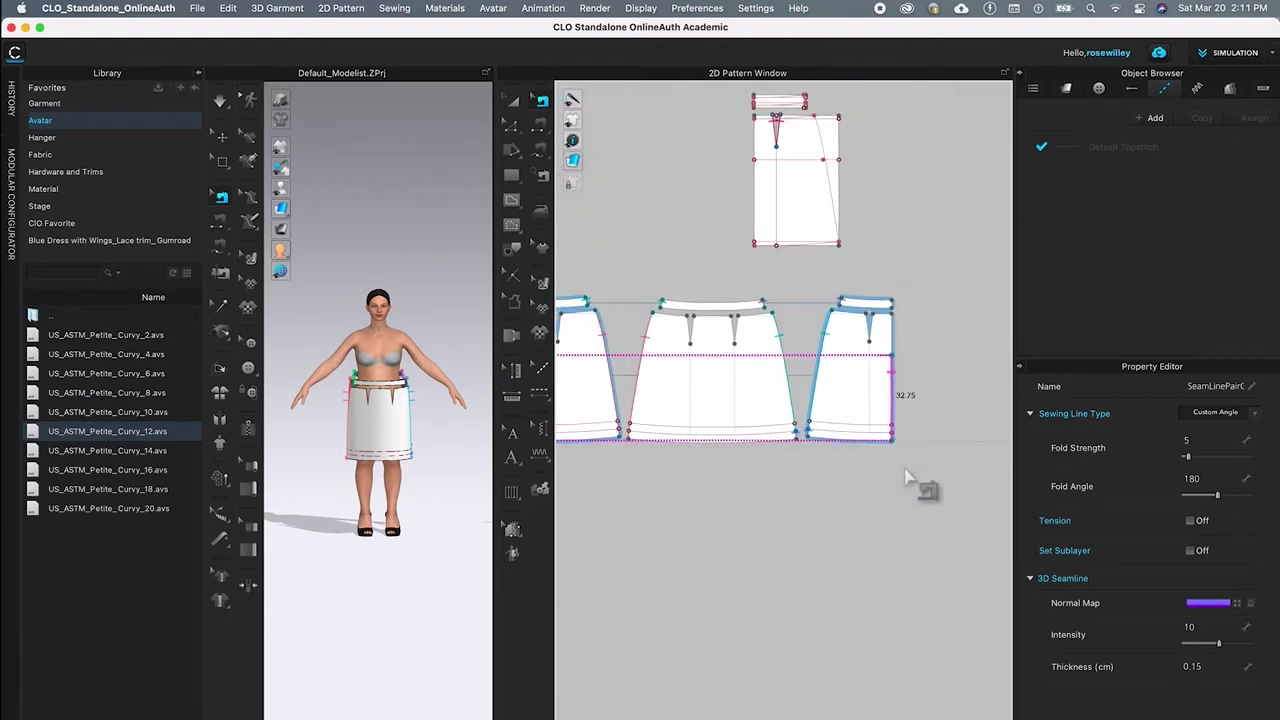
{"action": "scroll", "coordinate": [766, 530], "scroll_direction": "down", "scroll_amount": 4}
{"action": "scroll", "coordinate": [766, 534], "scroll_direction": "up", "scroll_amount": 2}
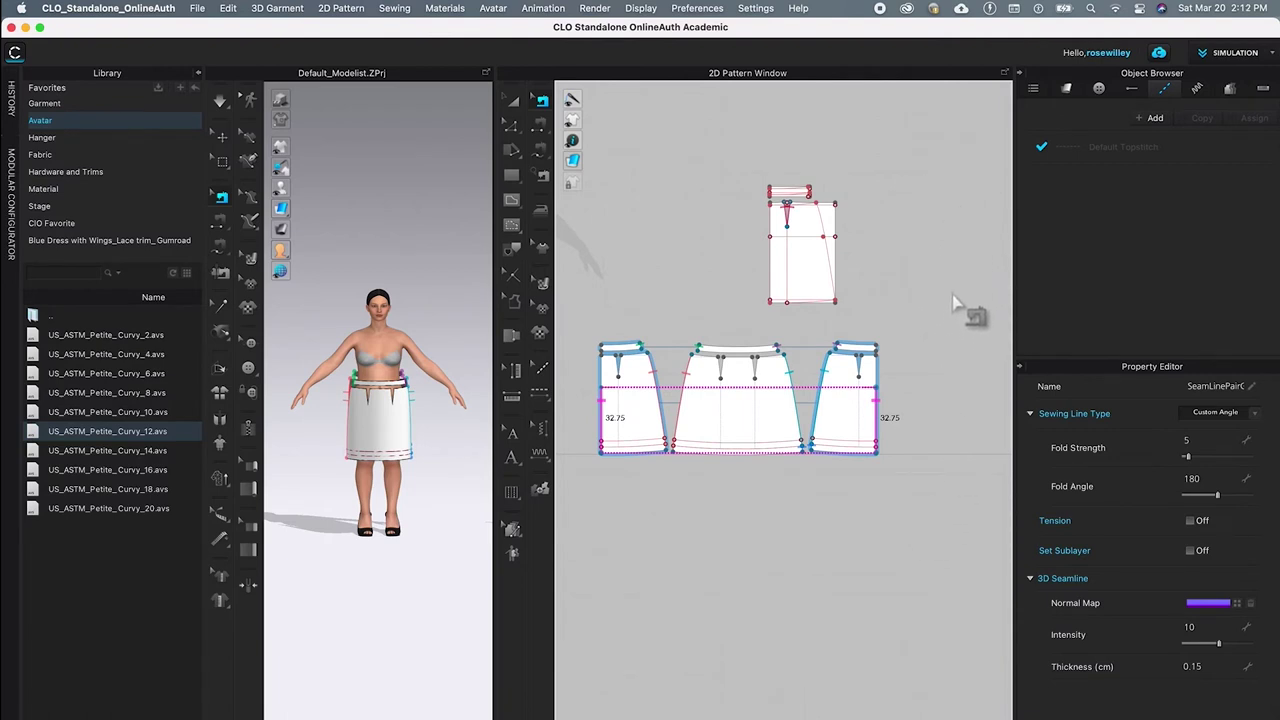
{"action": "left_click", "coordinate": [936, 265]}
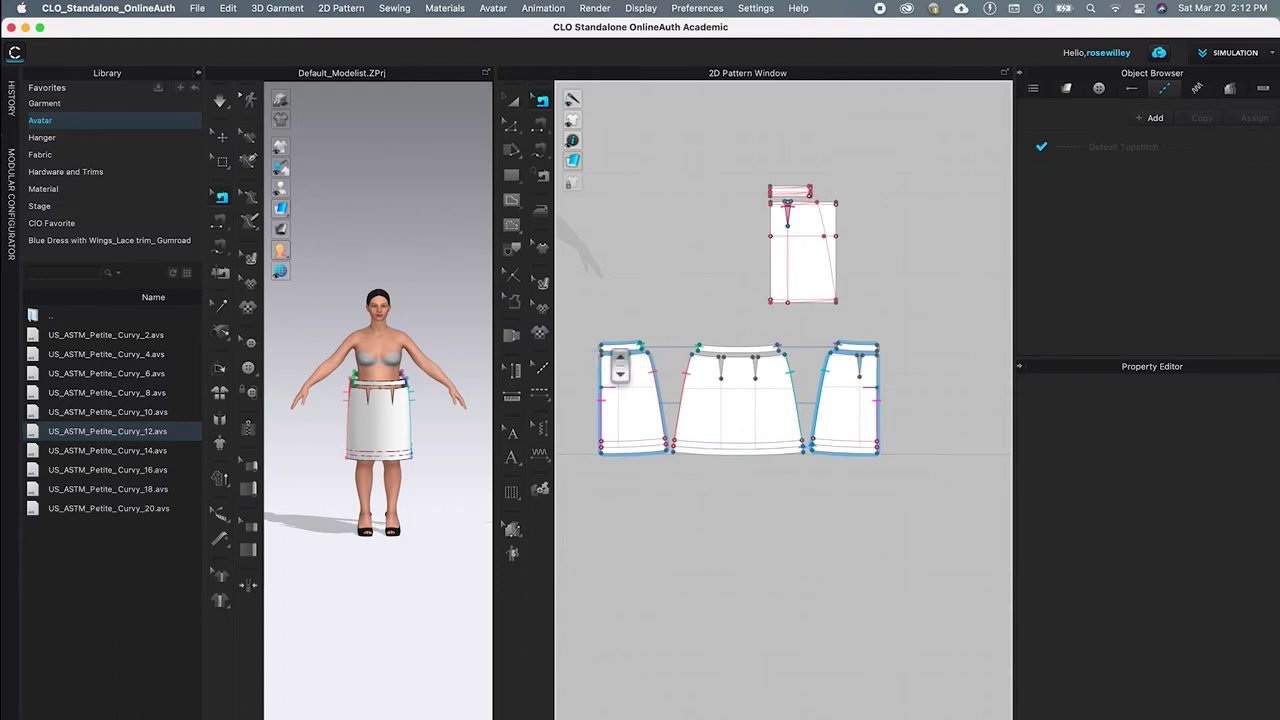
Step: Define the left-hand back waistband's lower edge, from center back to side seam, as the first side of a Free Sewing seam
{"action": "scroll", "coordinate": [622, 358], "scroll_direction": "up", "scroll_amount": 5}
{"action": "scroll", "coordinate": [649, 365], "scroll_direction": "down", "scroll_amount": 1}
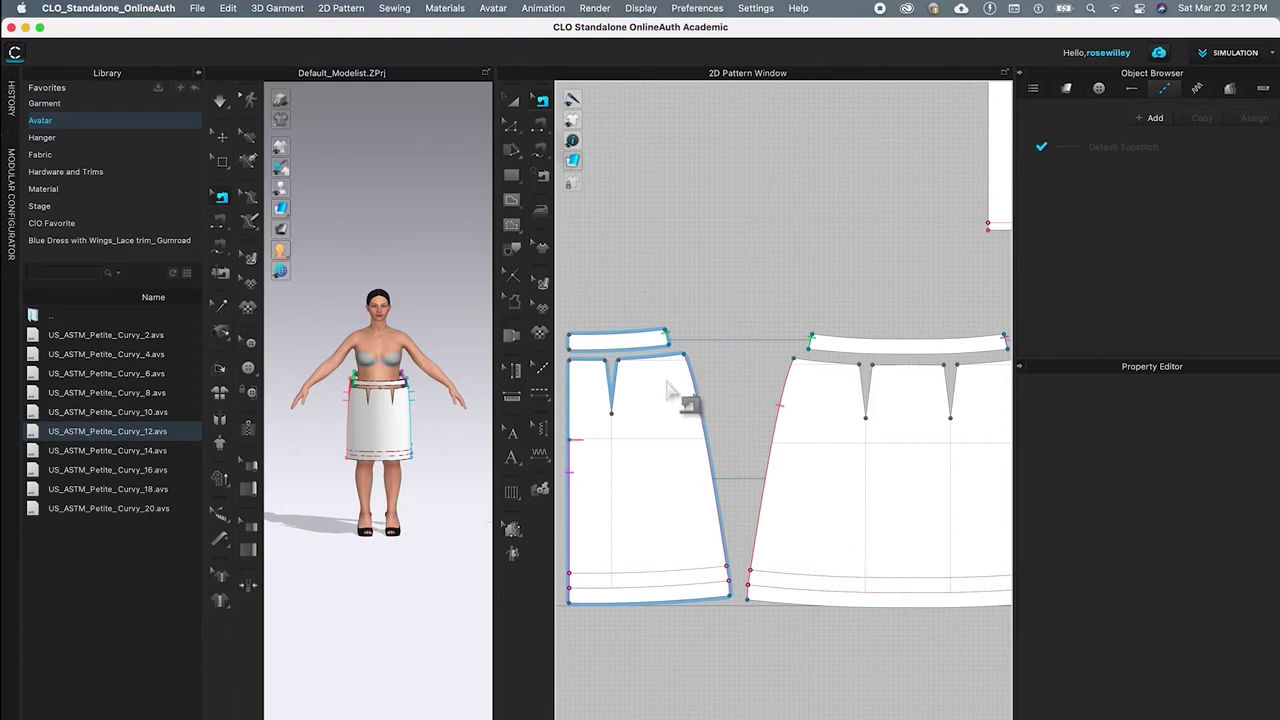
{"action": "key", "text": "m"}
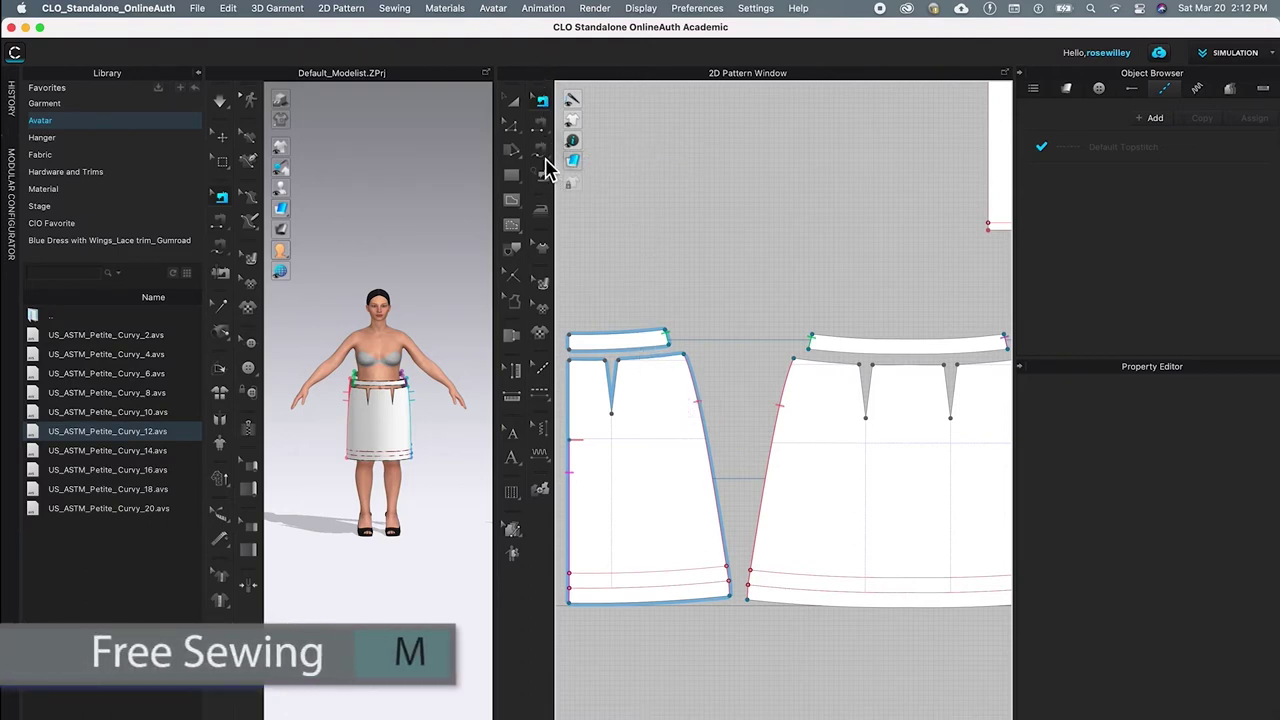
{"action": "left_click", "coordinate": [546, 158]}
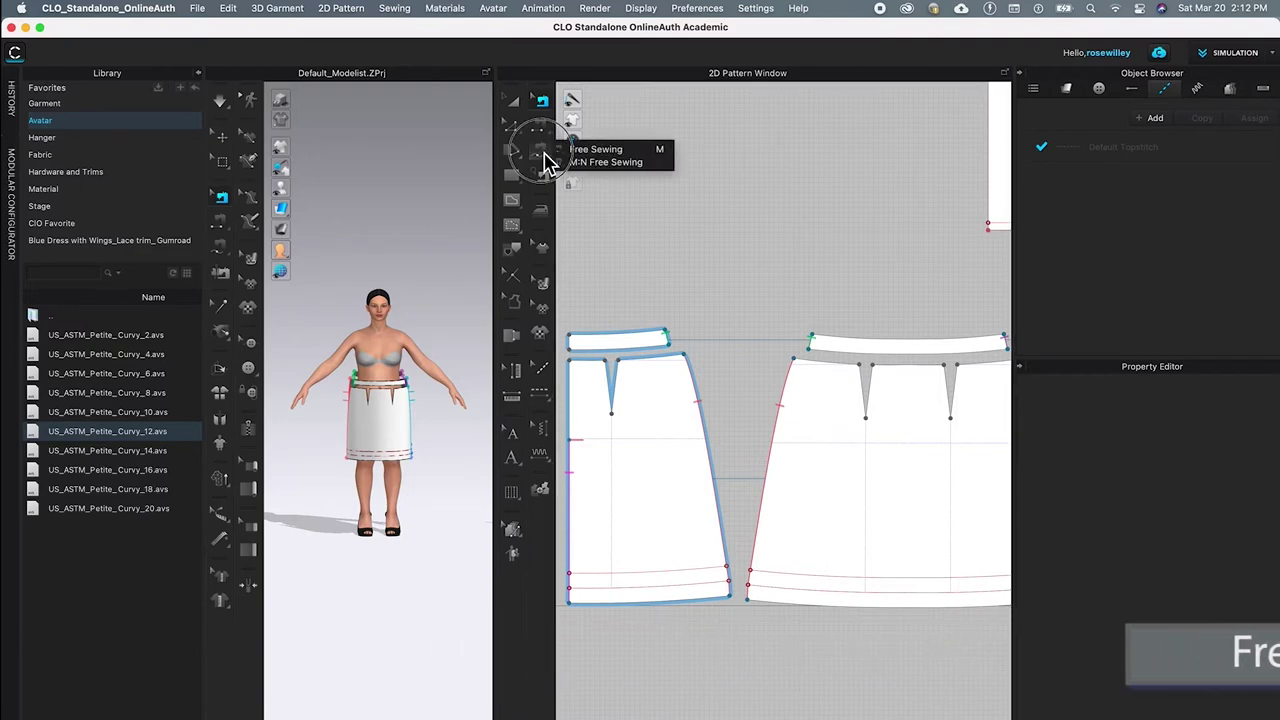
{"action": "left_click", "coordinate": [643, 151]}
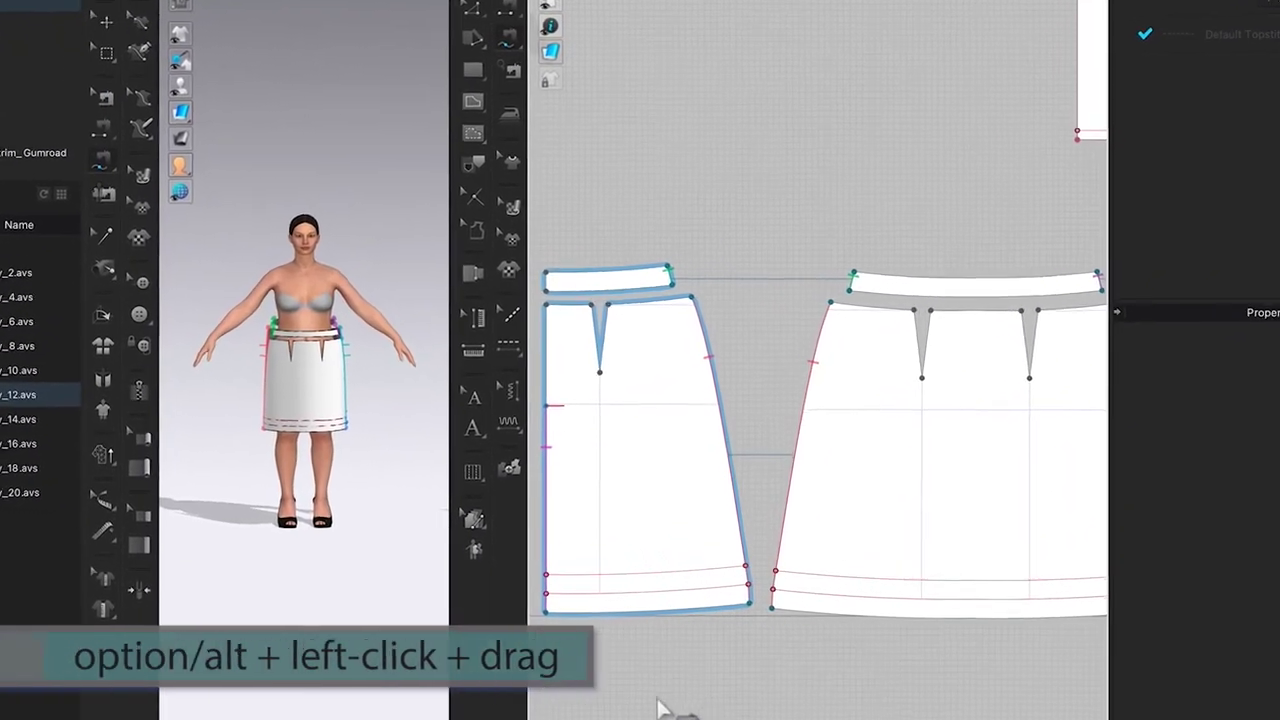
{"action": "left_click_drag", "start_coordinate": [650, 690], "coordinate": [726, 651], "text": "alt"}
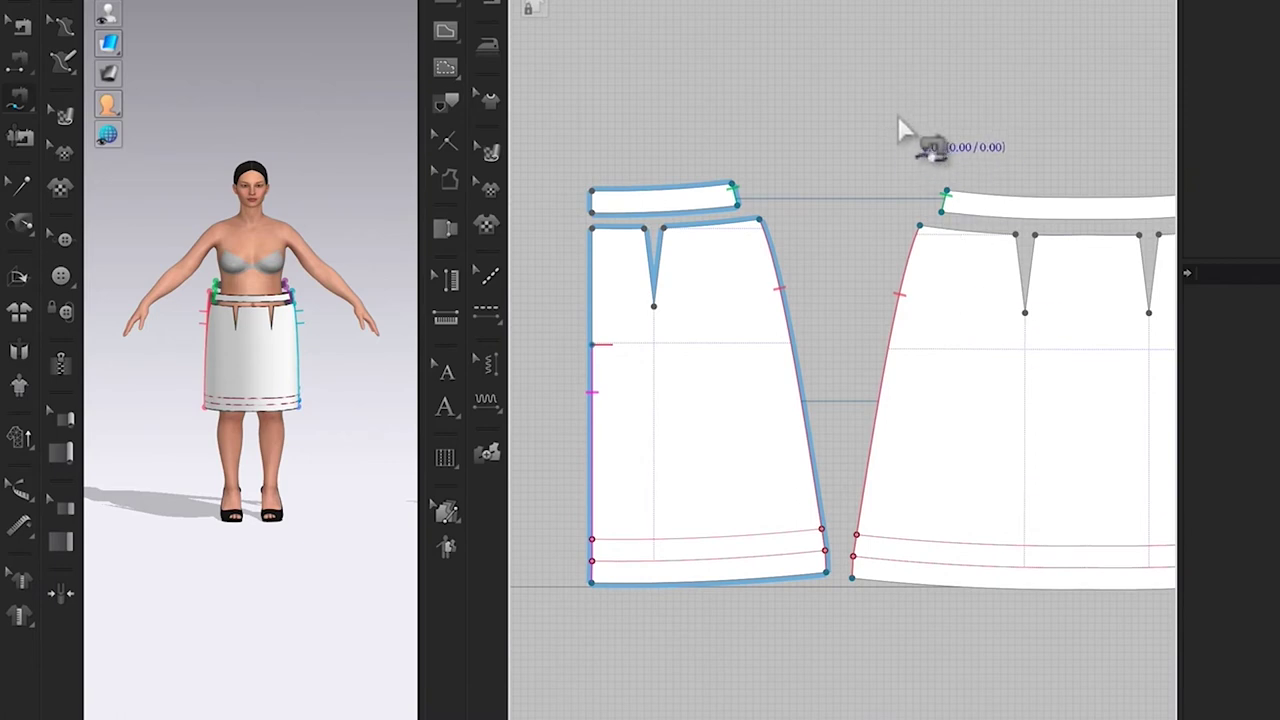
{"action": "left_click_drag", "start_coordinate": [594, 222], "coordinate": [798, 230]}
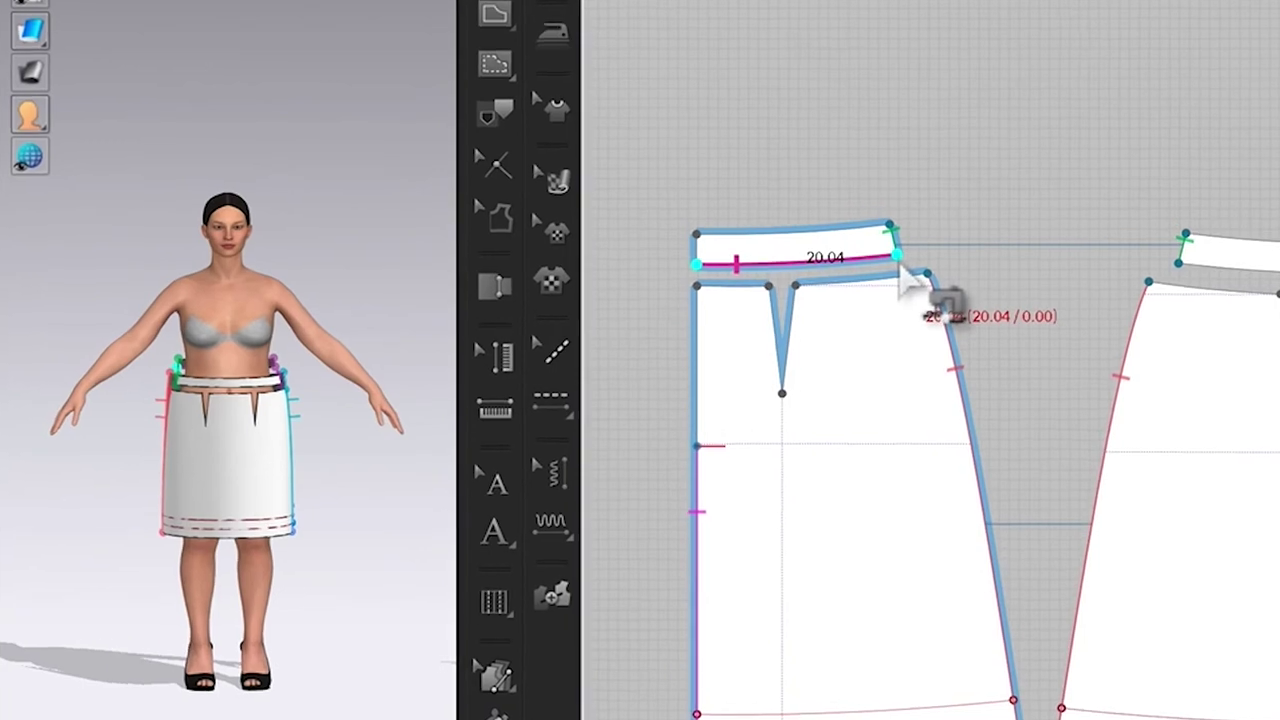
{"action": "left_click_drag", "start_coordinate": [900, 270], "coordinate": [788, 275]}
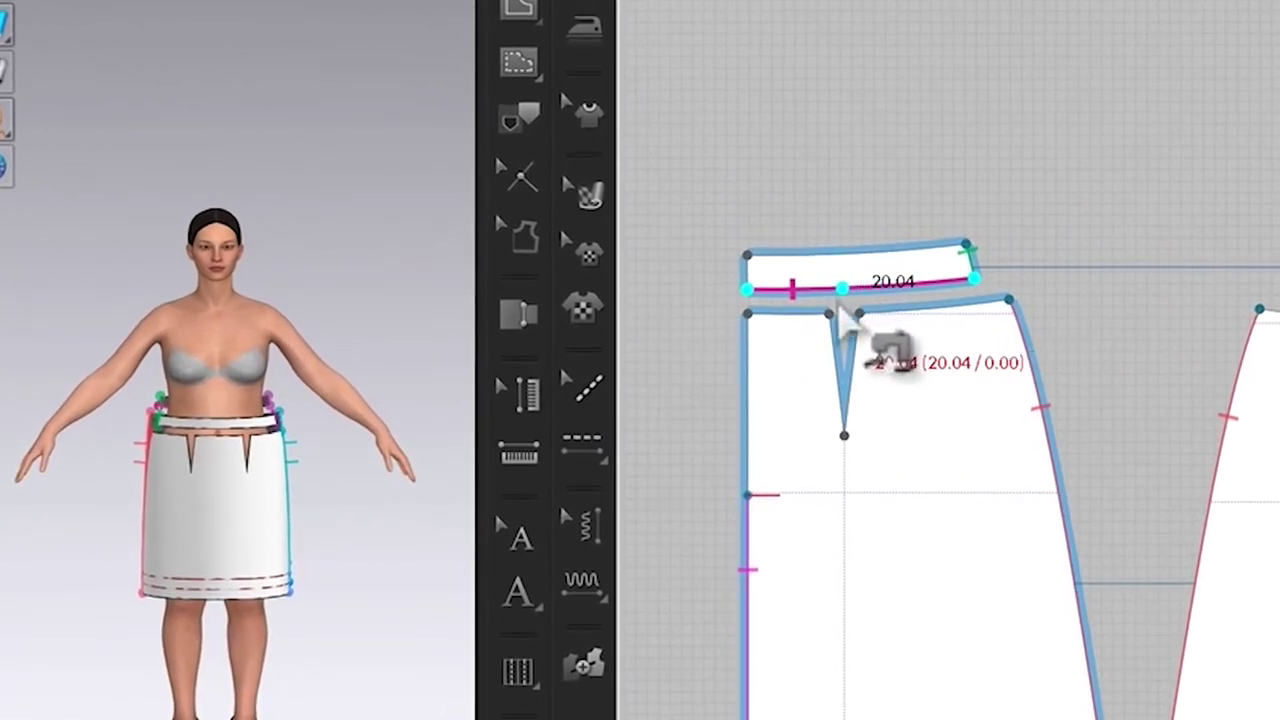
Step: Sew that waistband edge to the two top-edge sections of the left-hand back panel, skipping the dart opening
{"action": "left_click", "coordinate": [748, 316]}
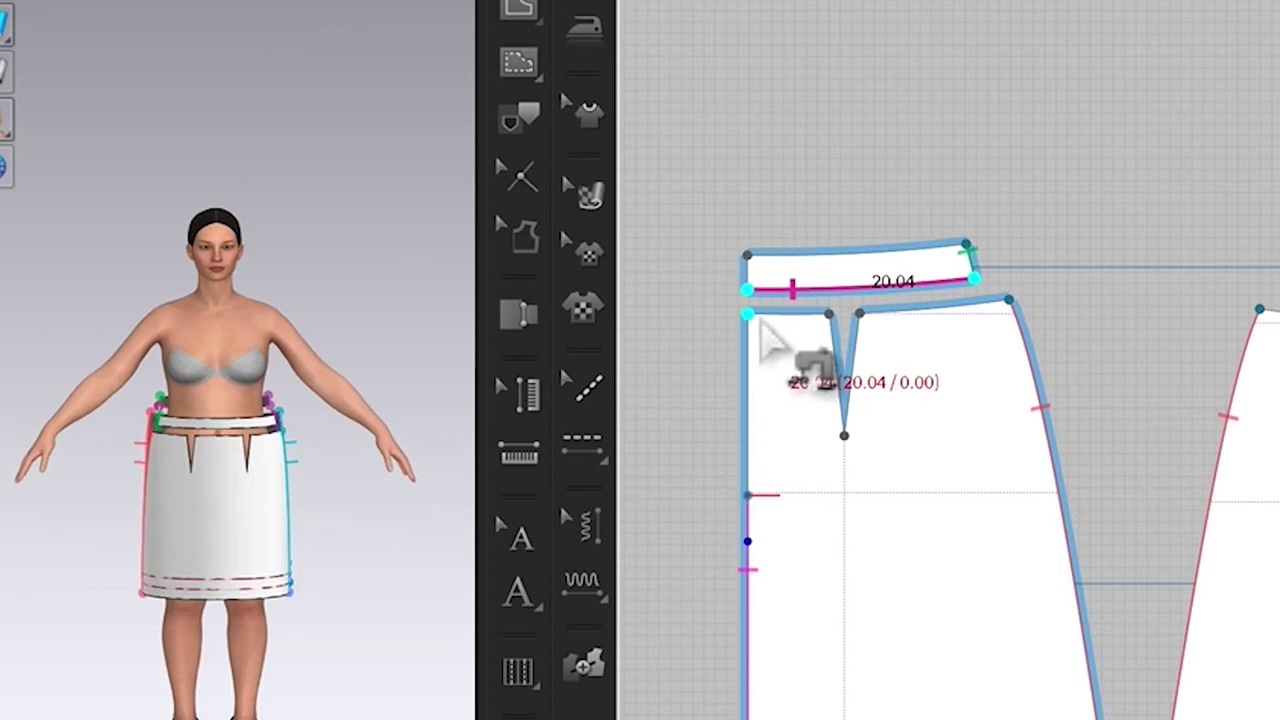
{"action": "left_click", "coordinate": [835, 318]}
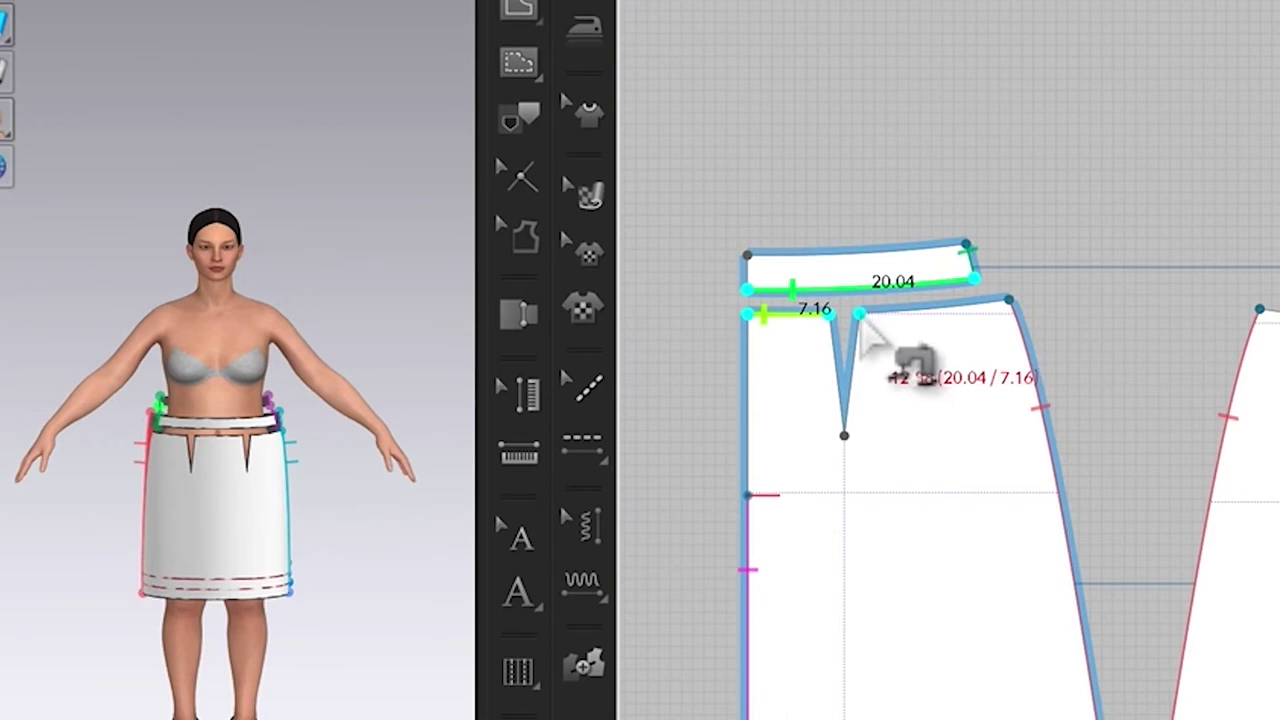
{"action": "left_click", "coordinate": [864, 322]}
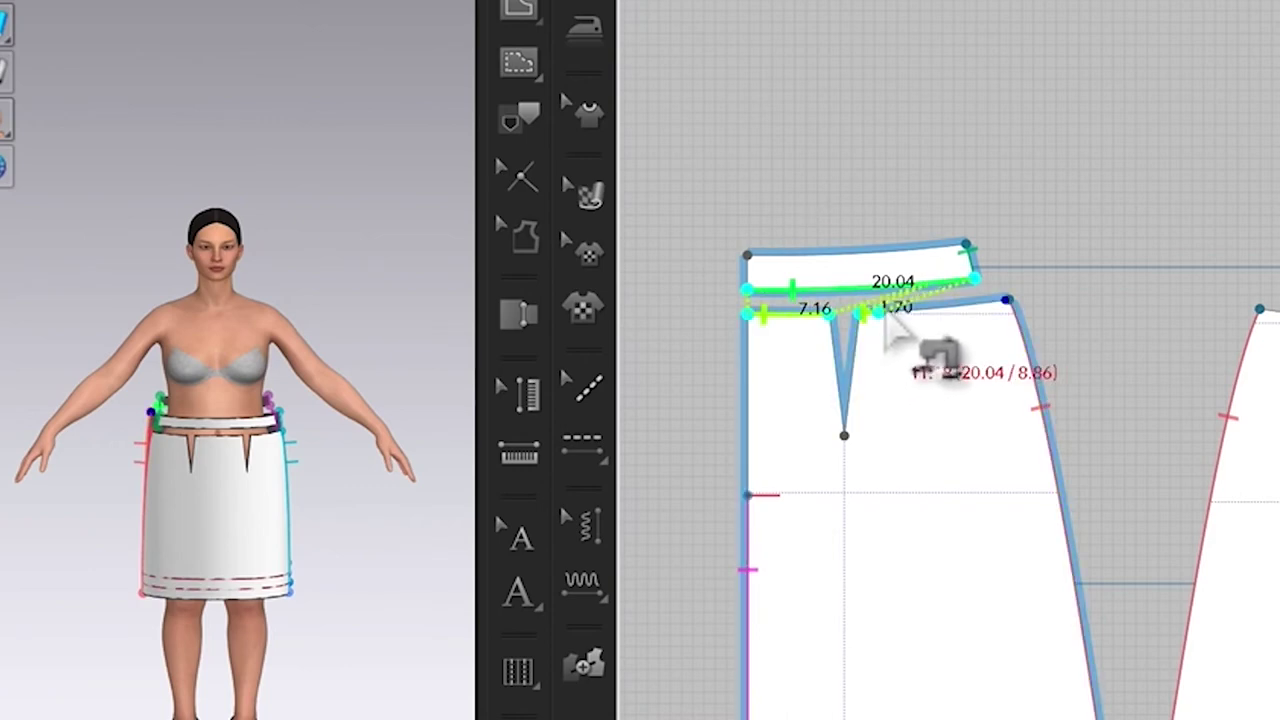
{"action": "left_click", "coordinate": [1016, 310]}
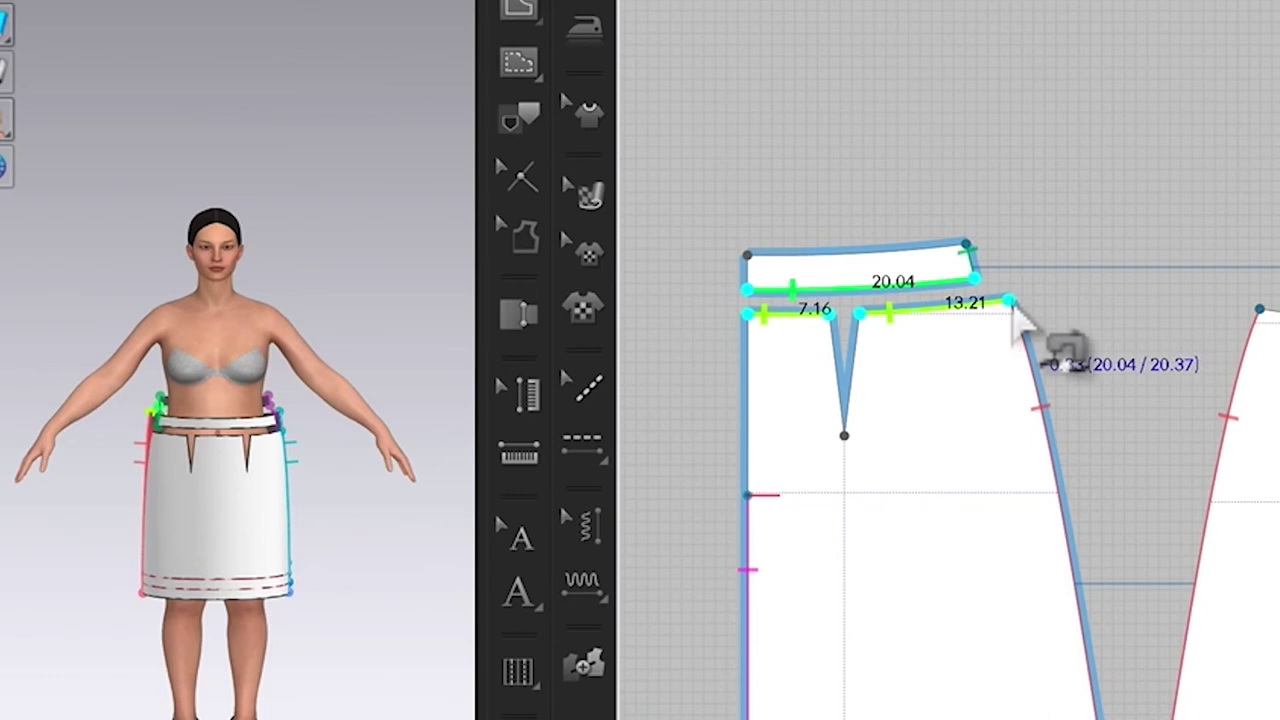
{"action": "key", "text": "Return"}
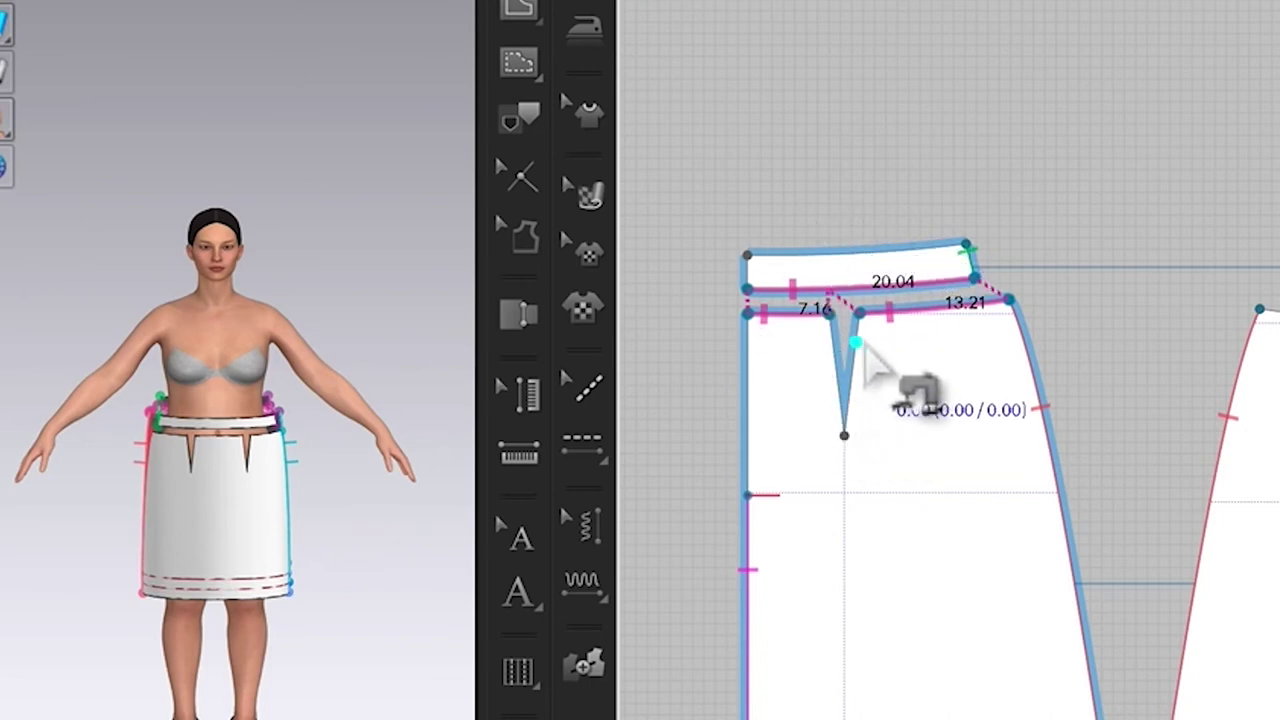
Step: Sew the front waistband's lower edge to the front panel's three top-edge sections with Free Sewing, skipping both dart openings
{"action": "scroll", "coordinate": [870, 365], "scroll_direction": "up", "scroll_amount": 3}
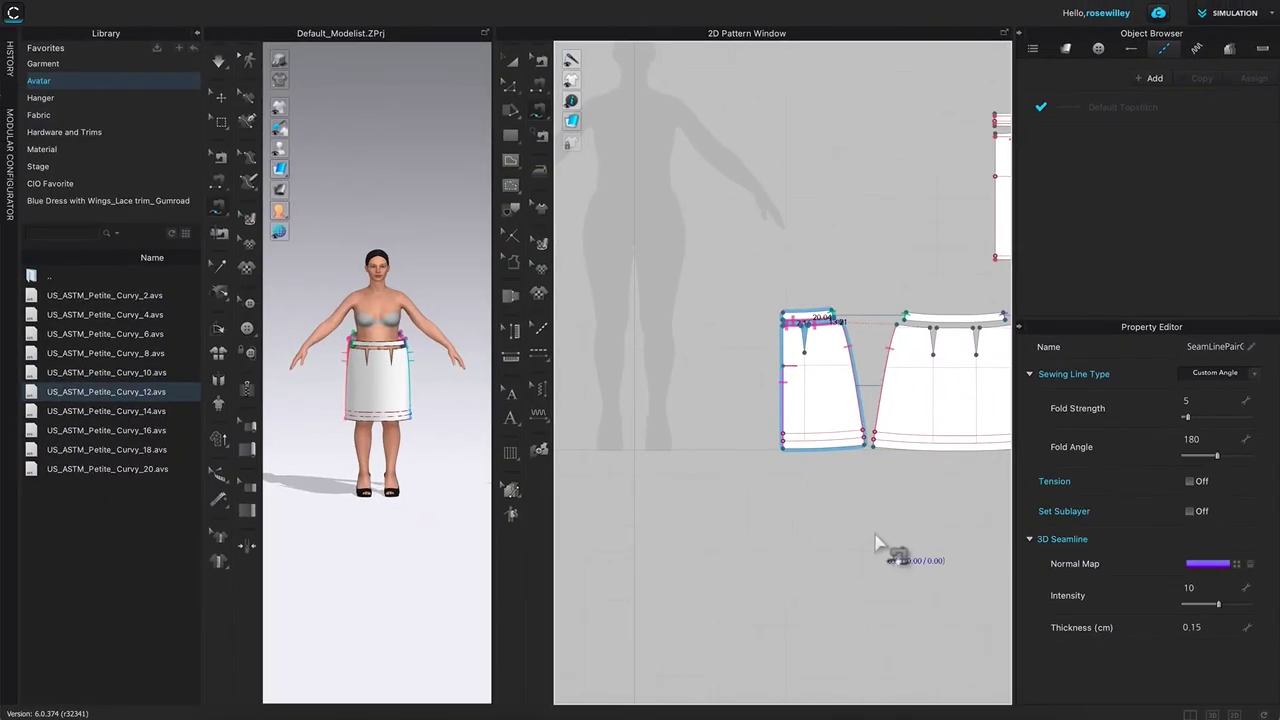
{"action": "right_click_drag", "start_coordinate": [925, 536], "coordinate": [777, 494]}
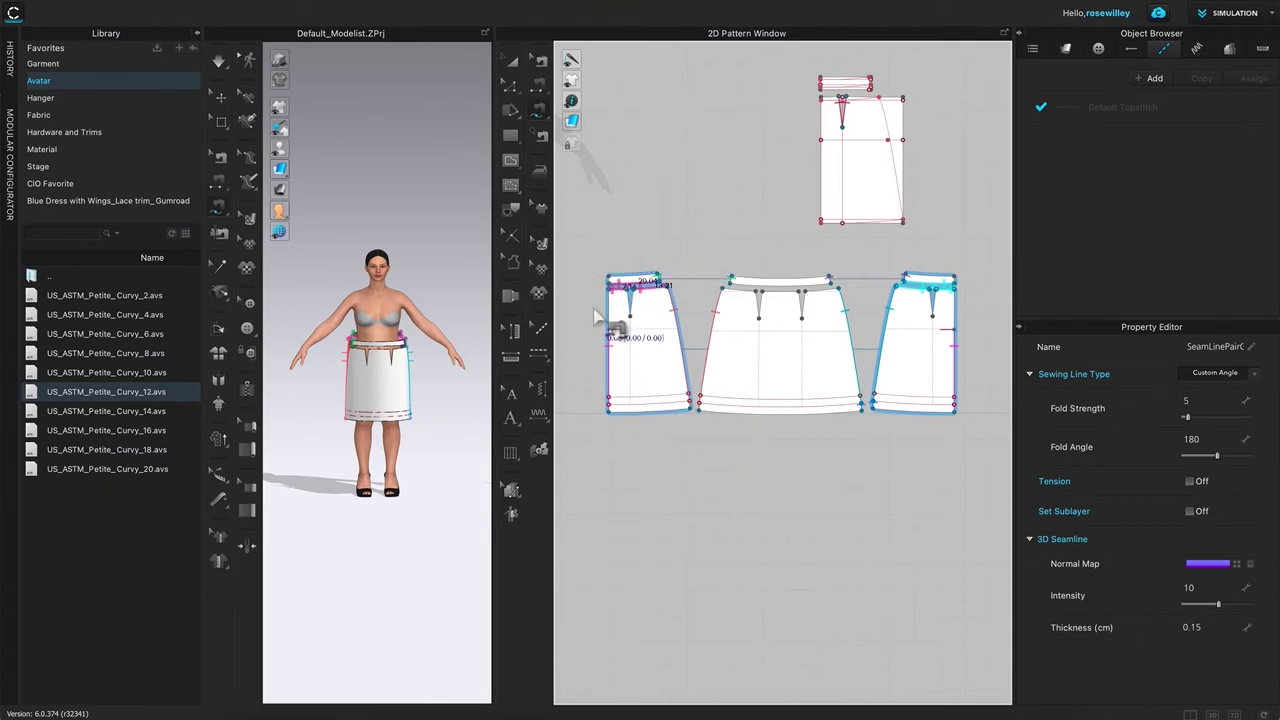
{"action": "left_click", "coordinate": [612, 277]}
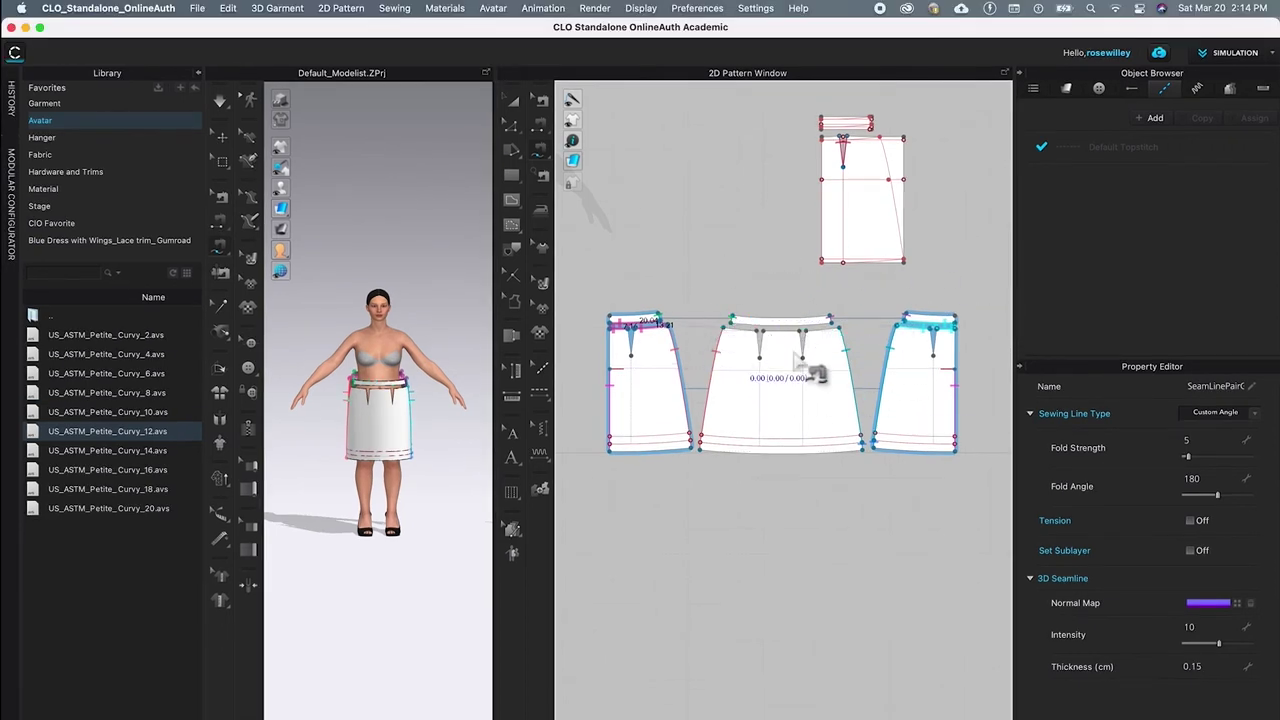
{"action": "scroll", "coordinate": [792, 364], "scroll_direction": "up", "scroll_amount": 3}
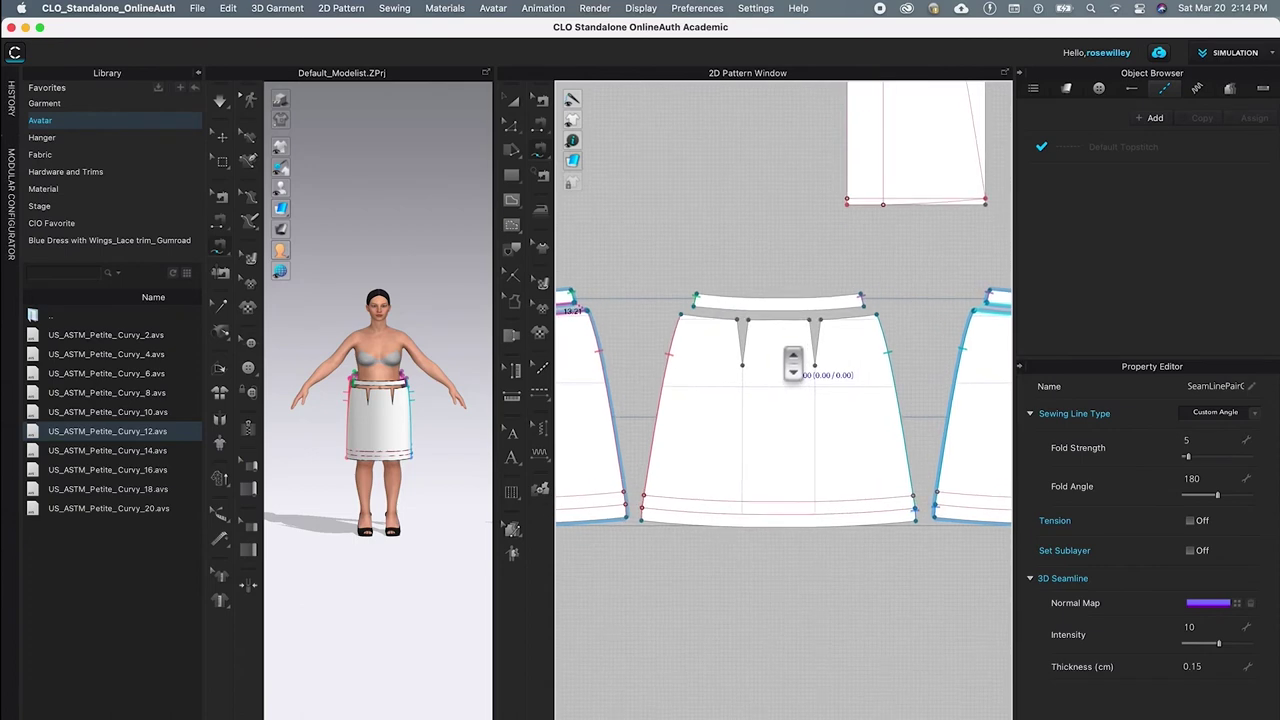
{"action": "scroll", "coordinate": [800, 330], "scroll_direction": "up", "scroll_amount": 4}
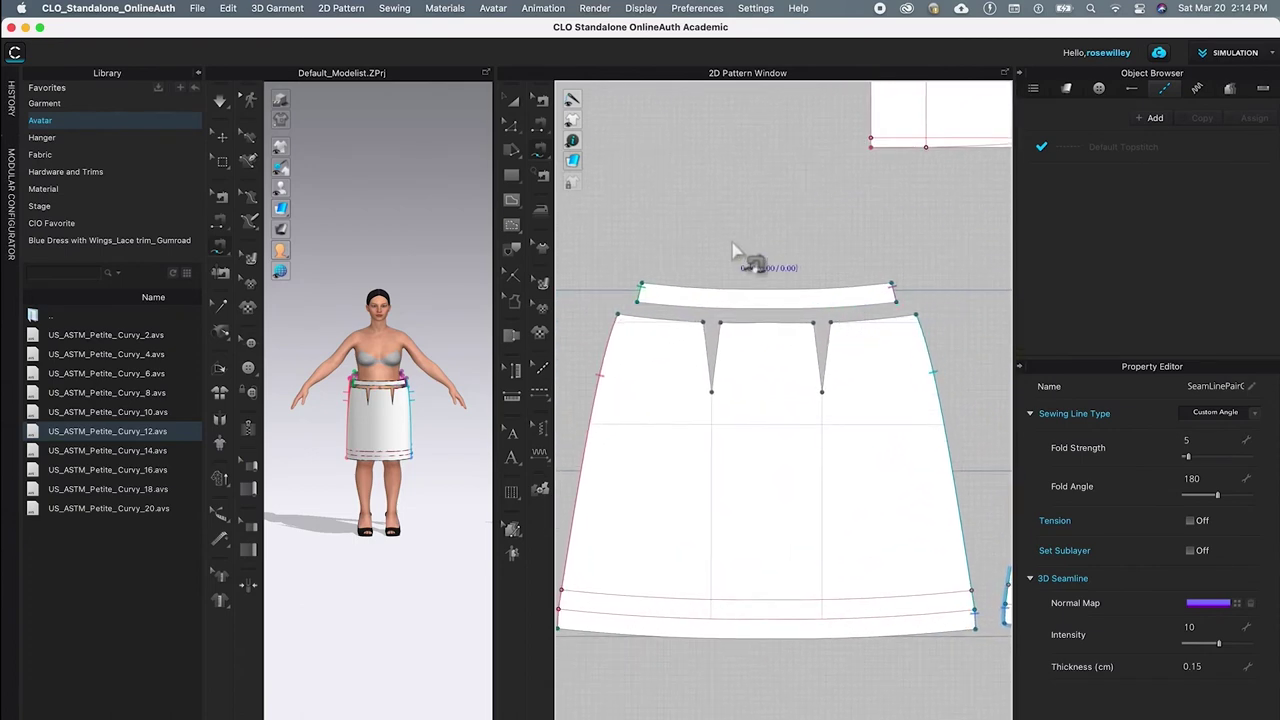
{"action": "left_click", "coordinate": [637, 303]}
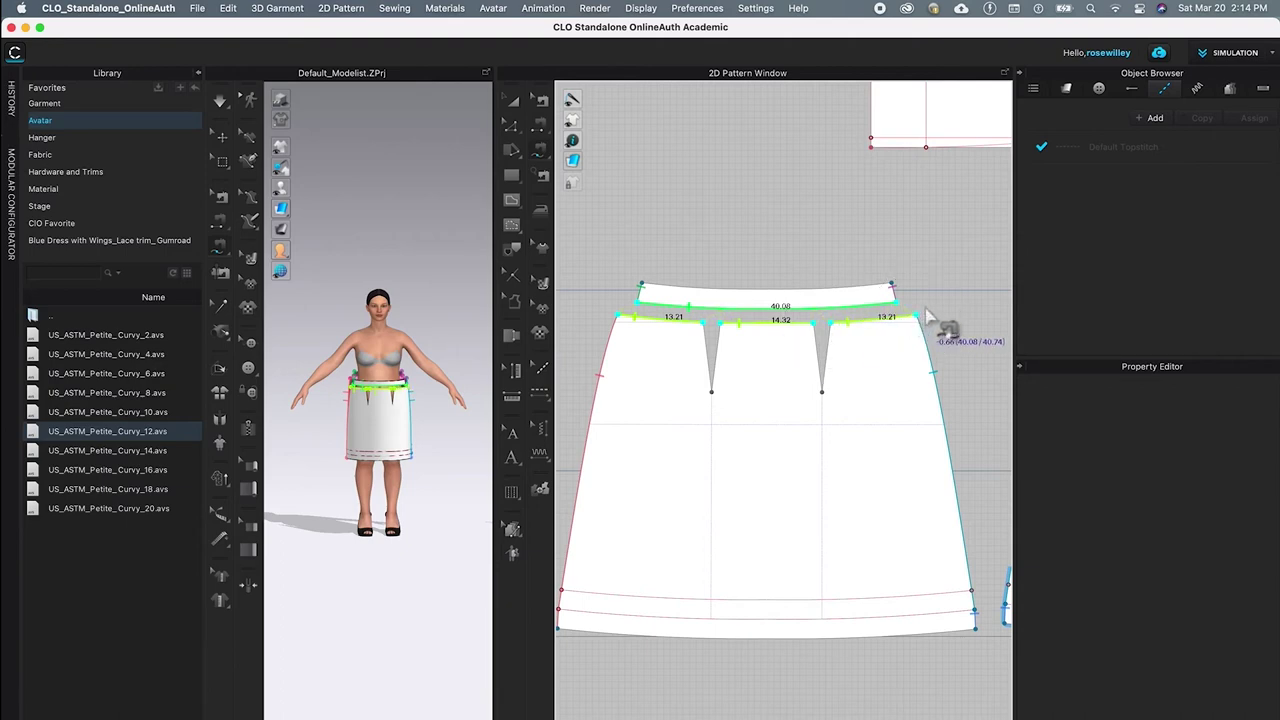
{"action": "left_click", "coordinate": [910, 316], "text": "shift"}
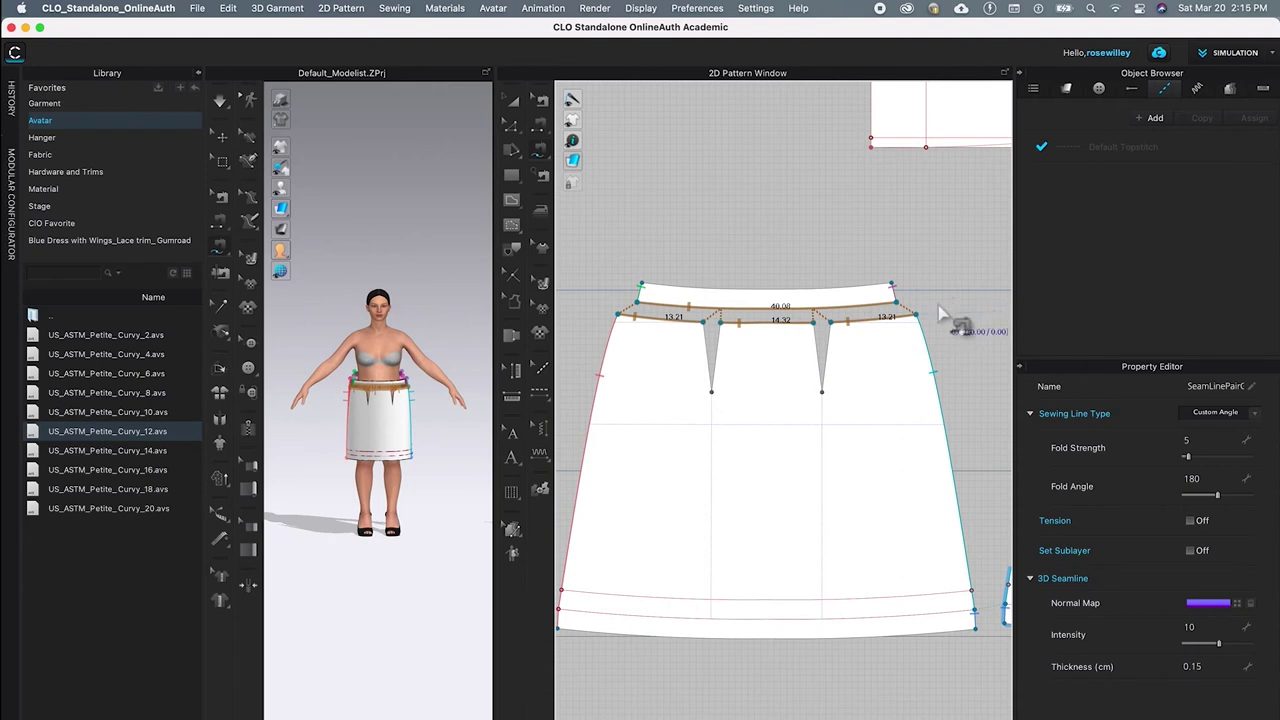
{"action": "scroll", "coordinate": [829, 380], "scroll_direction": "up", "scroll_amount": 3}
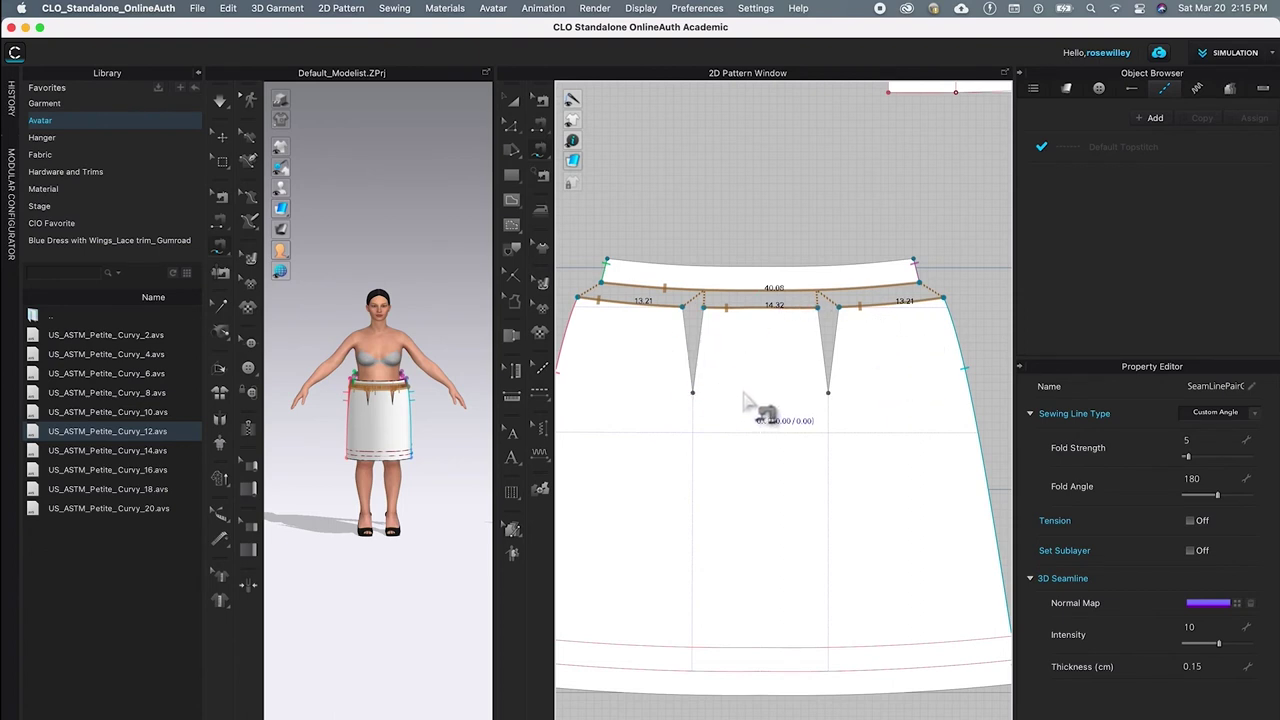
Step: Sew the two legs of each front panel dart together with Segment Sewing, closing both darts
{"action": "key", "text": "n"}
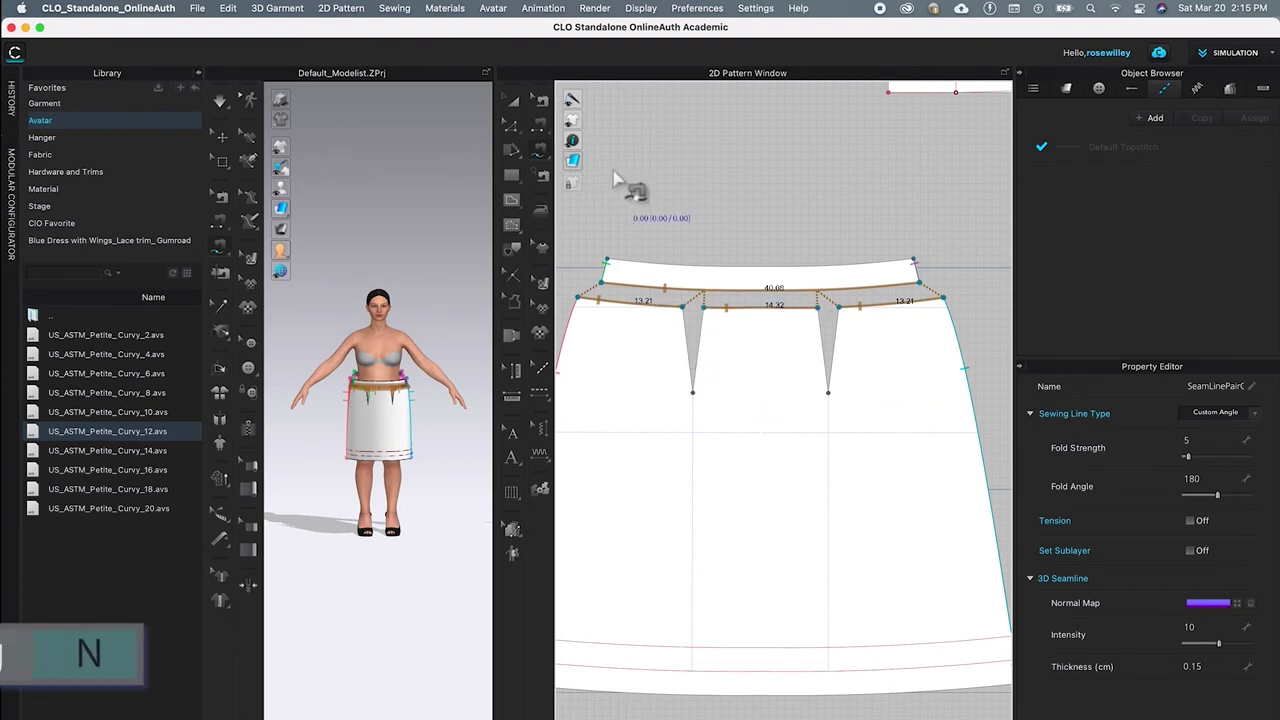
{"action": "left_click", "coordinate": [543, 132]}
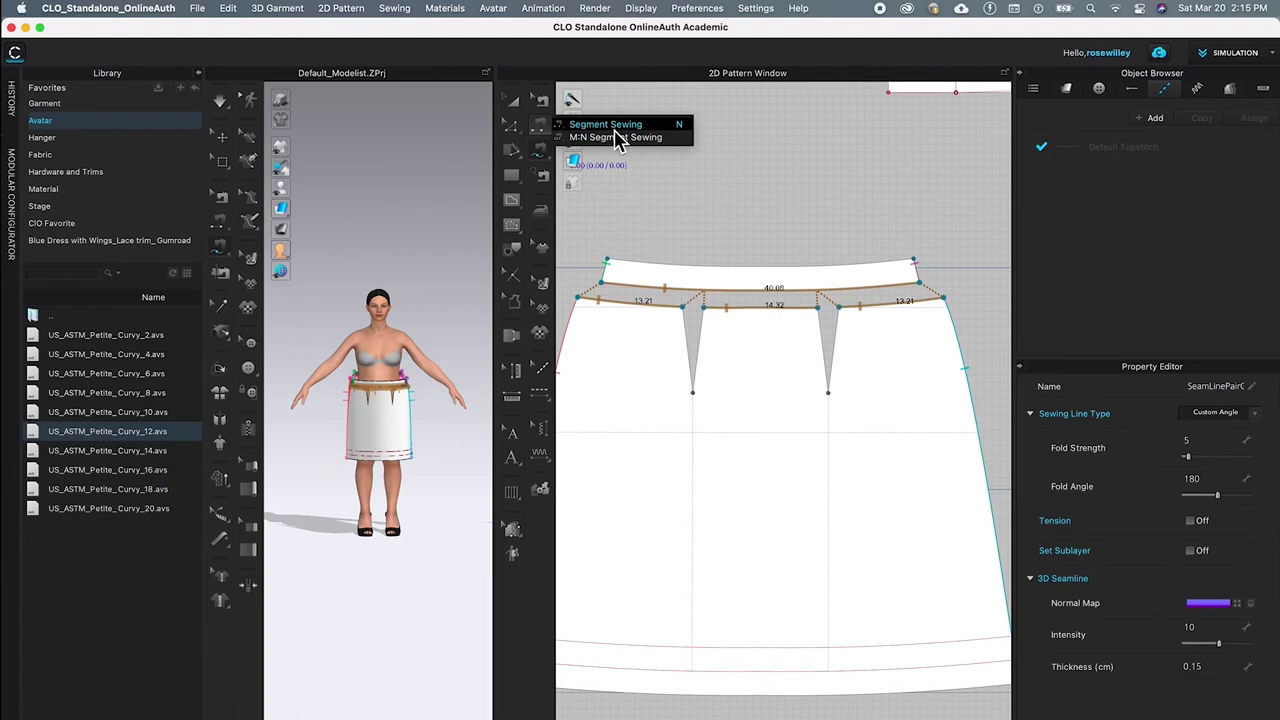
{"action": "left_click", "coordinate": [659, 128]}
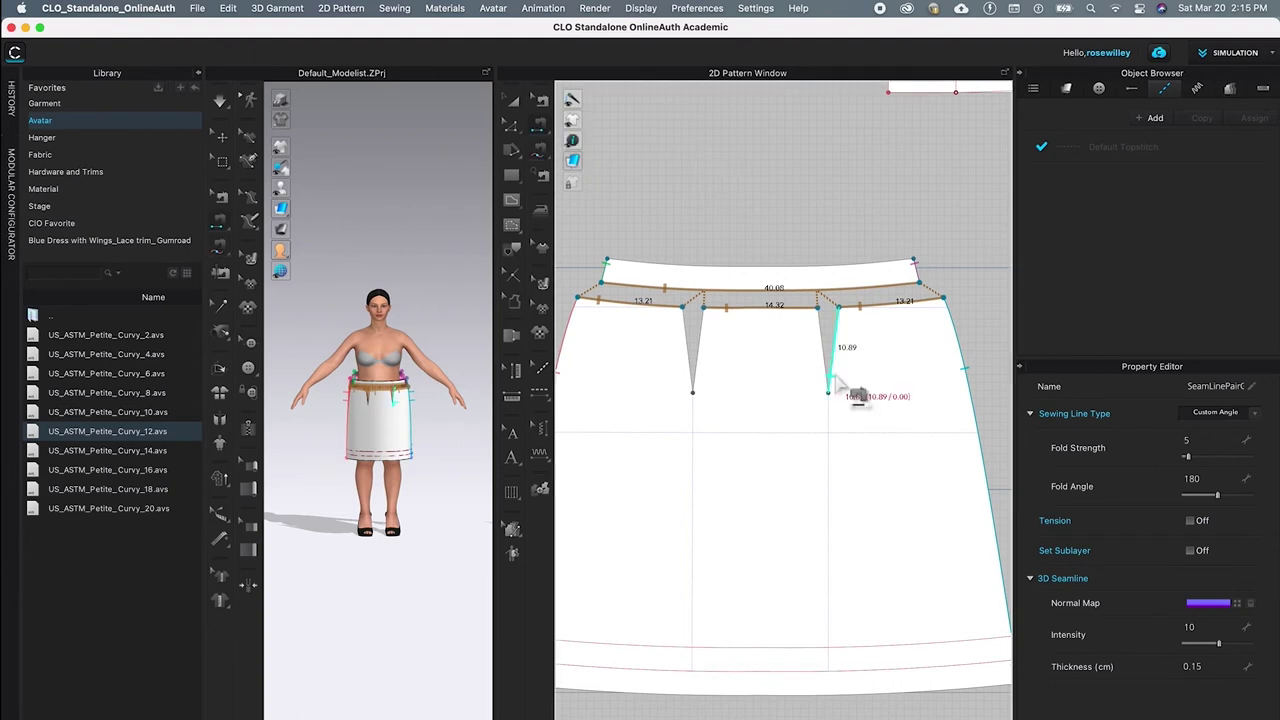
{"action": "left_click", "coordinate": [699, 371]}
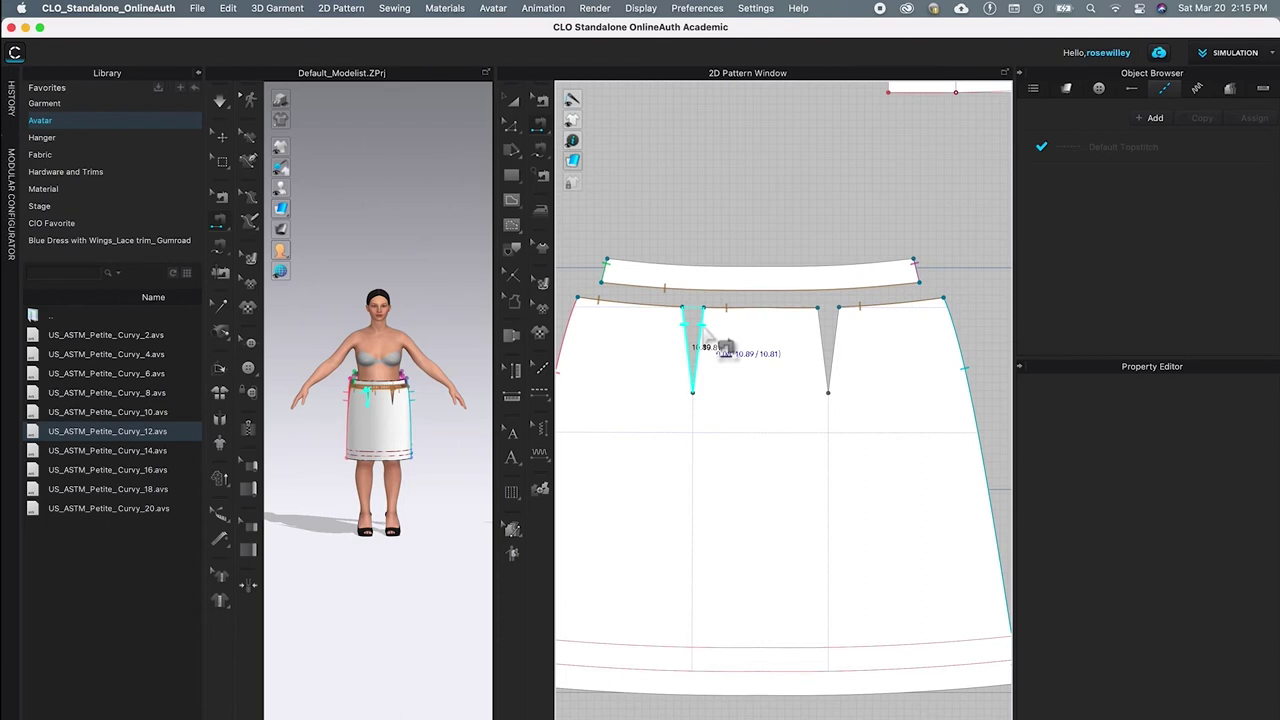
{"action": "left_click", "coordinate": [703, 324]}
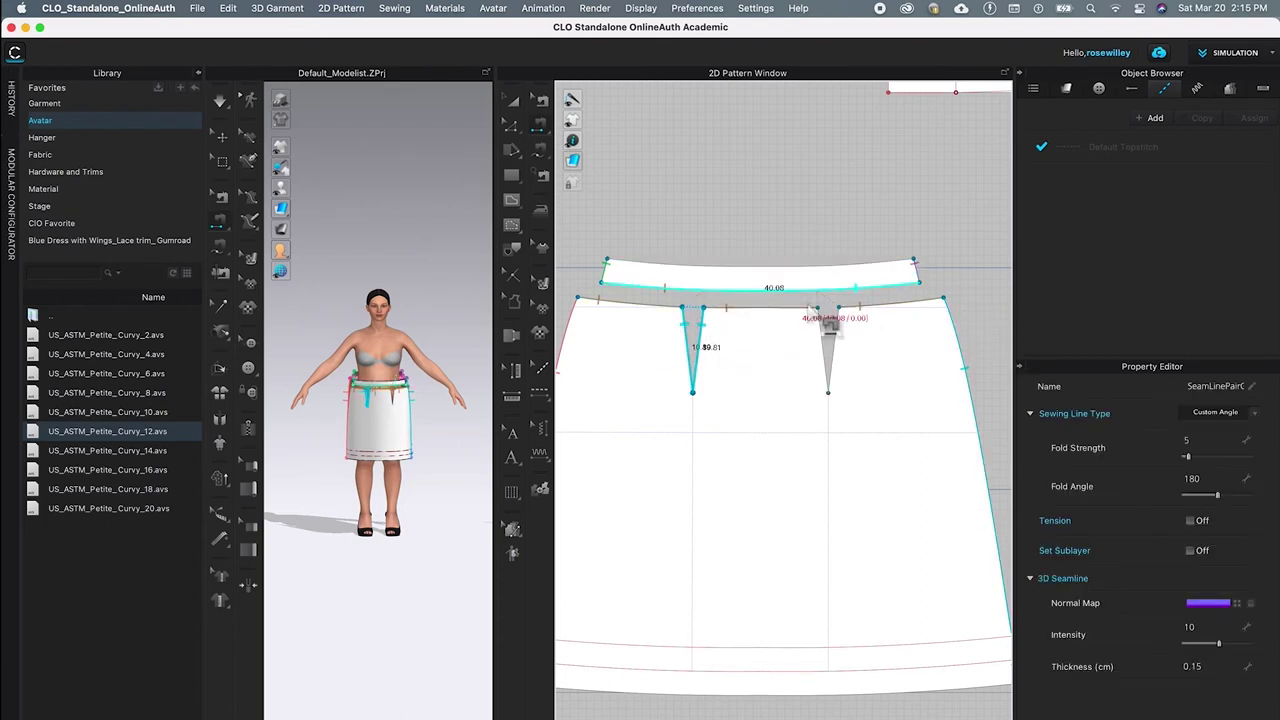
{"action": "left_click", "coordinate": [845, 343]}
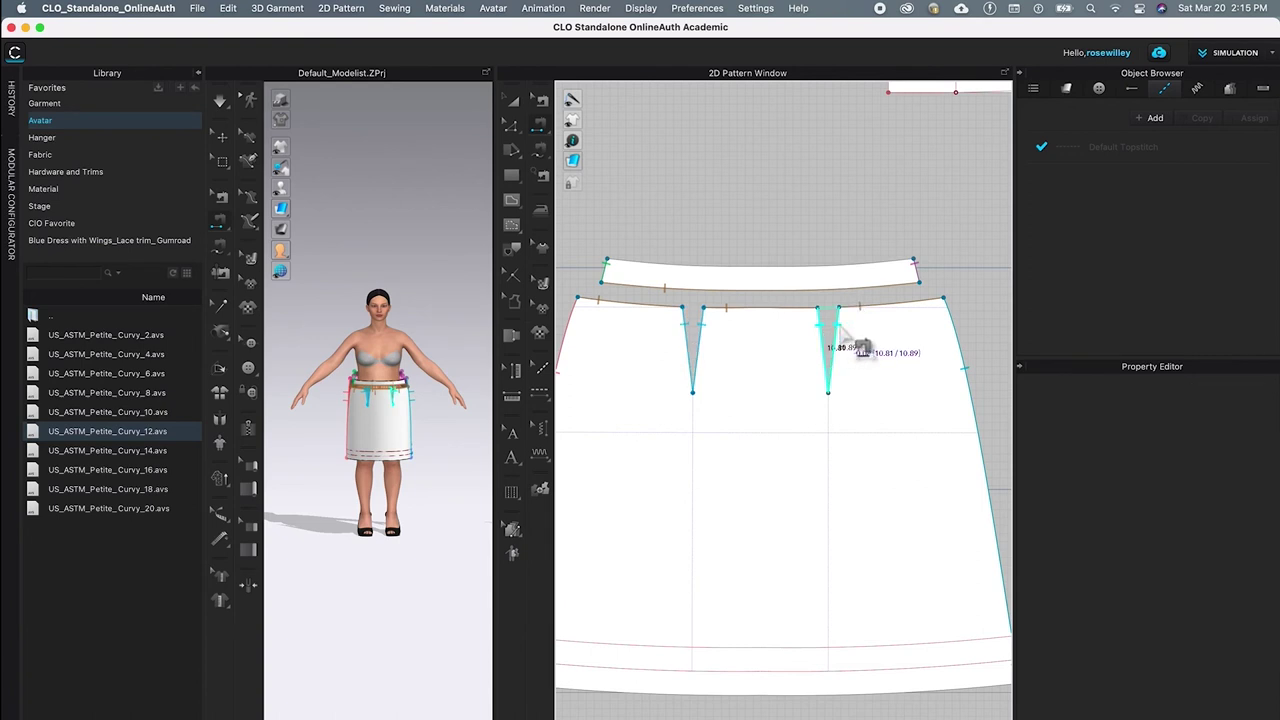
Step: Sew the two legs of the left-hand back panel's dart together with Segment Sewing
{"action": "scroll", "coordinate": [900, 240], "scroll_direction": "down", "scroll_amount": 3}
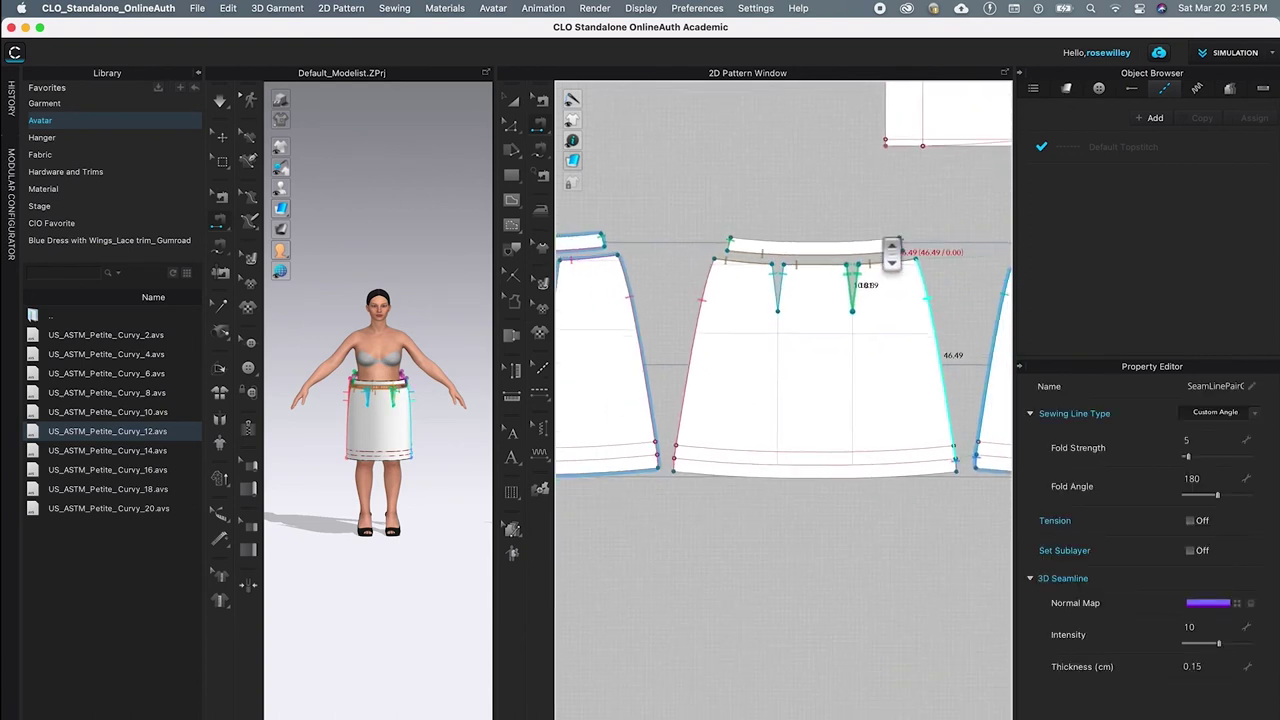
{"action": "scroll", "coordinate": [884, 243], "scroll_direction": "down", "scroll_amount": 2}
{"action": "scroll", "coordinate": [712, 275], "scroll_direction": "up", "scroll_amount": 3}
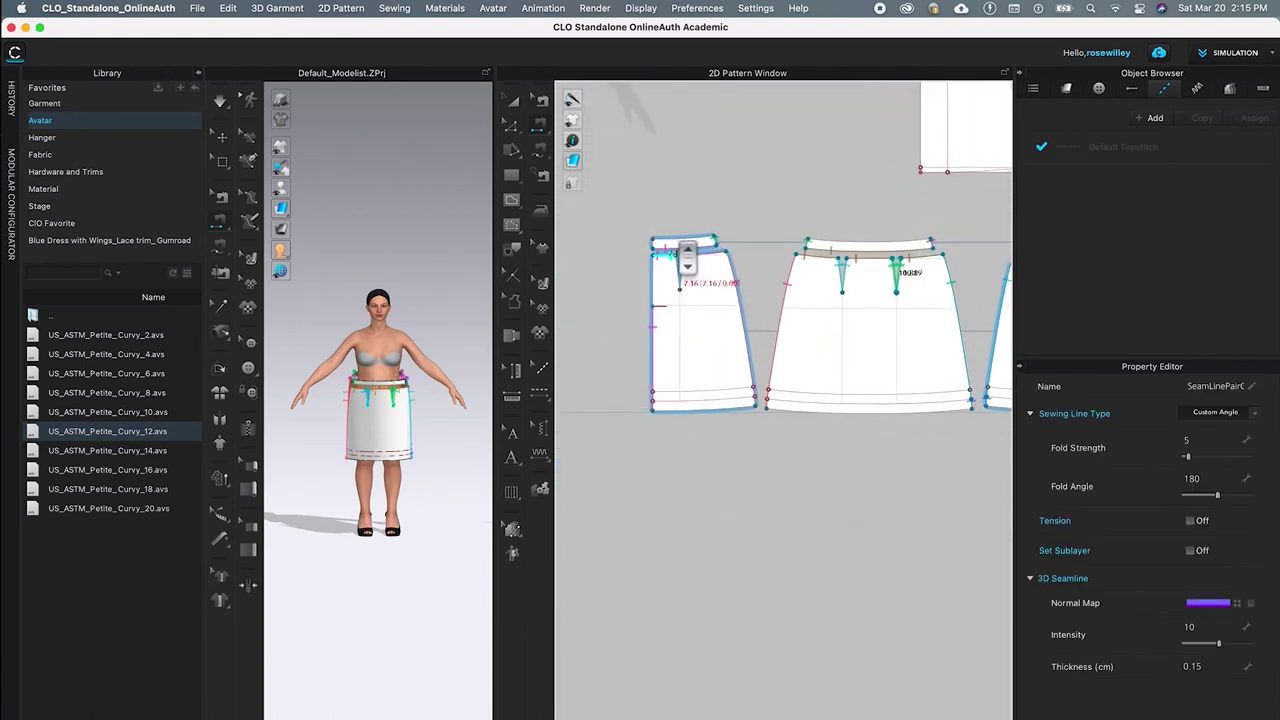
{"action": "scroll", "coordinate": [705, 275], "scroll_direction": "up", "scroll_amount": 5}
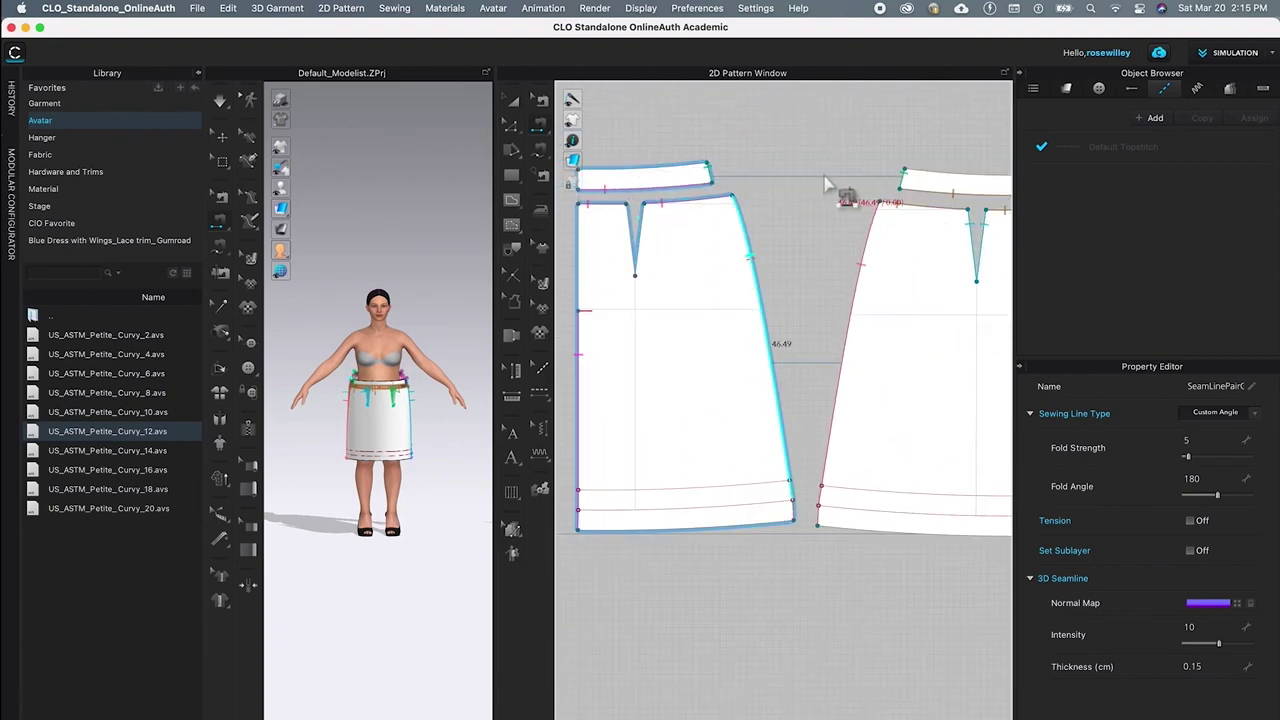
{"action": "left_click", "coordinate": [646, 238]}
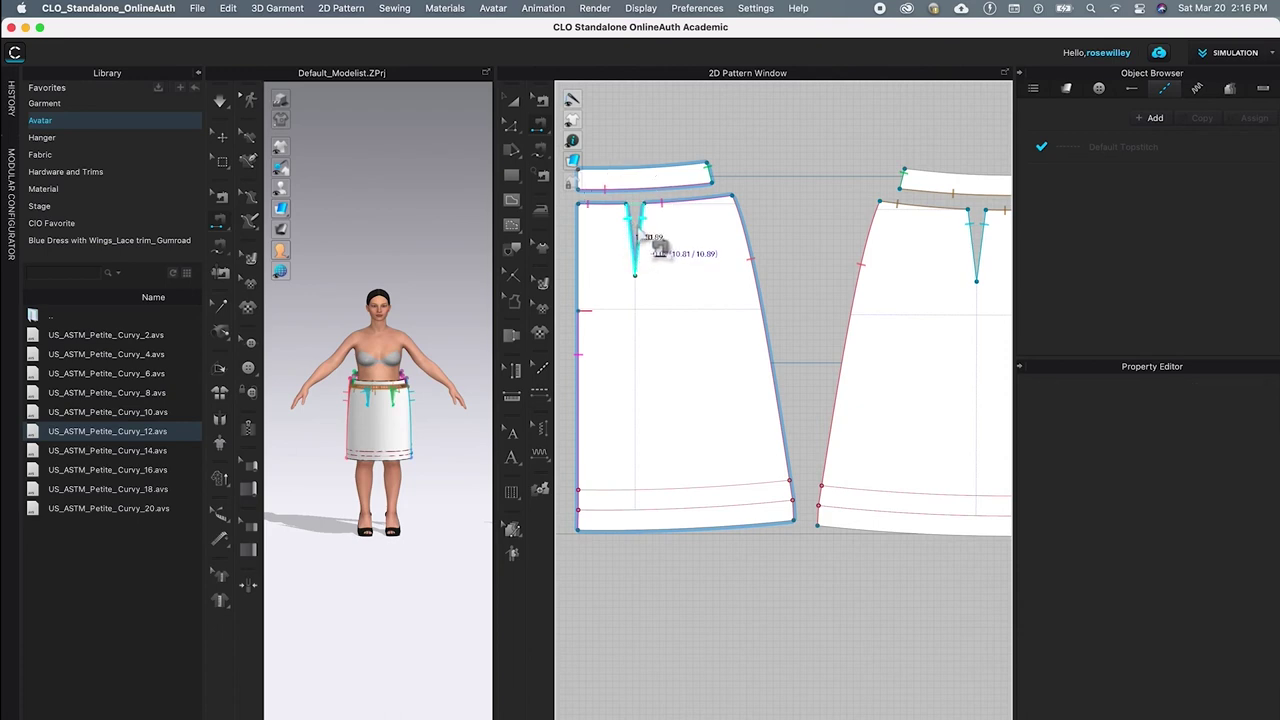
{"action": "left_click", "coordinate": [665, 243]}
Step: Sew the left-hand back panel's upper internal hem line to its bottom edge with Segment Sewing
{"action": "scroll", "coordinate": [873, 405], "scroll_direction": "down", "scroll_amount": 3}
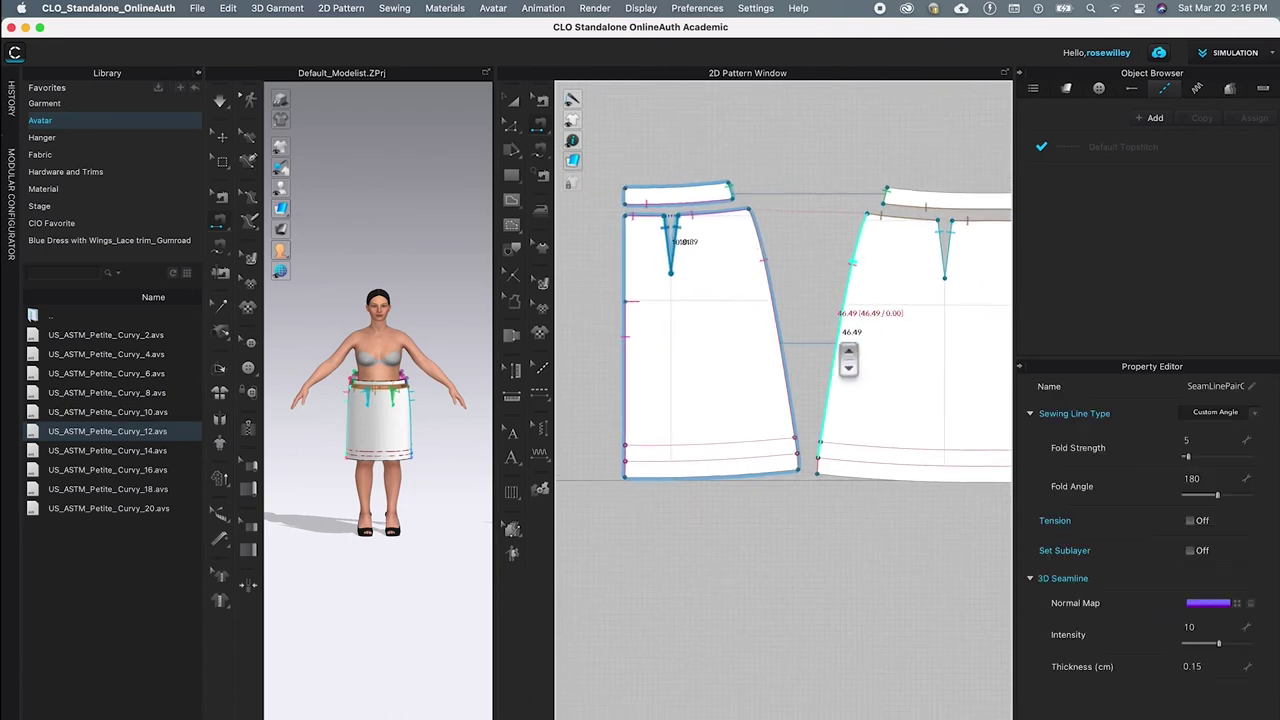
{"action": "scroll", "coordinate": [873, 405], "scroll_direction": "down", "scroll_amount": 3}
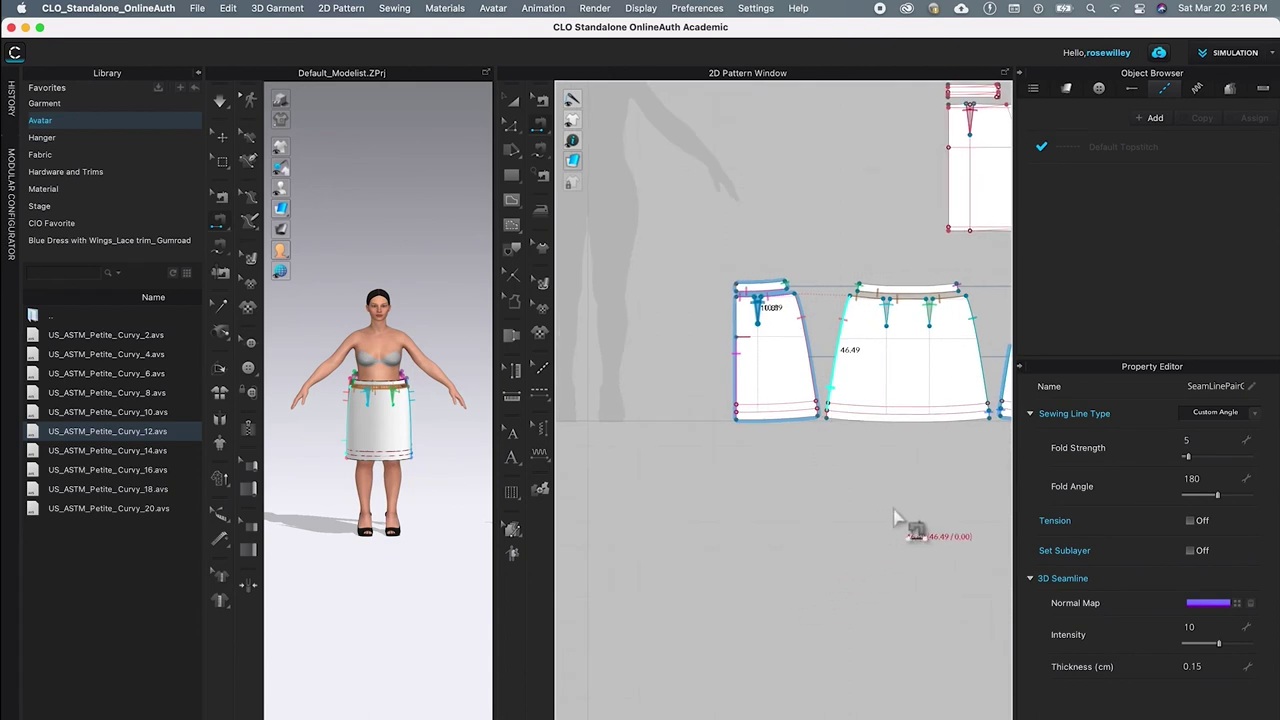
{"action": "scroll", "coordinate": [780, 482], "scroll_direction": "up", "scroll_amount": 2}
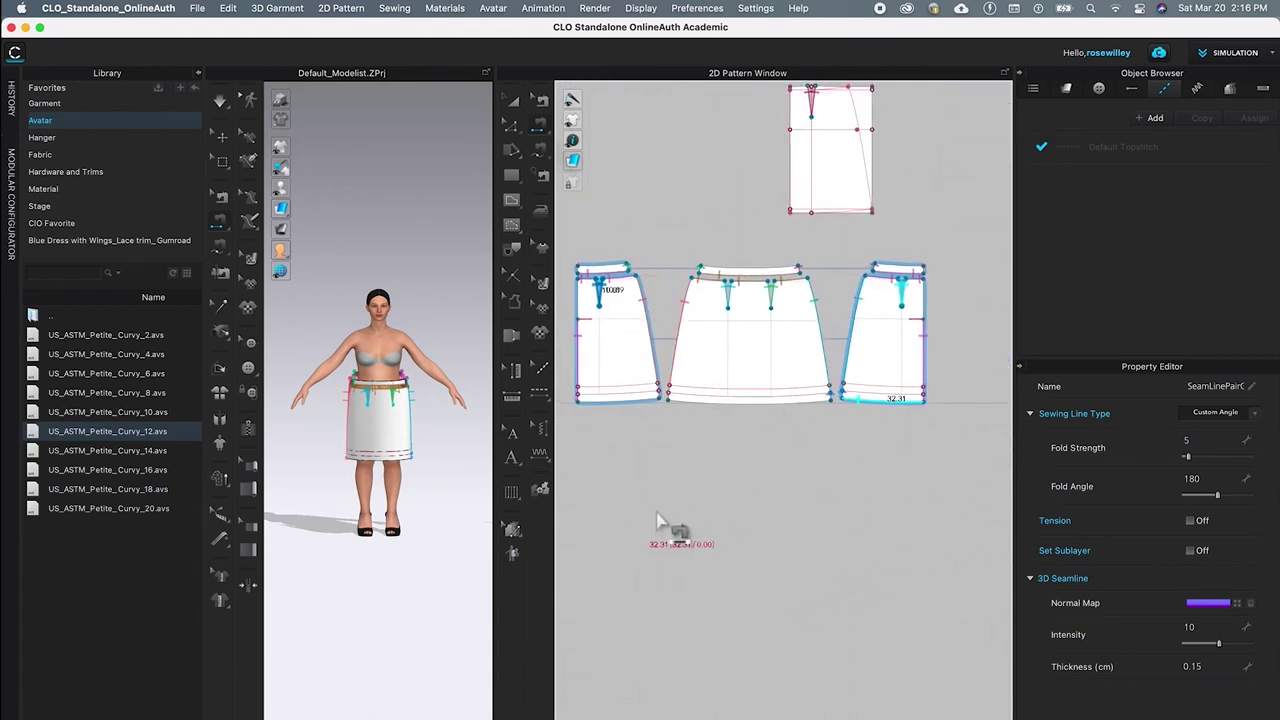
{"action": "left_click", "coordinate": [600, 416]}
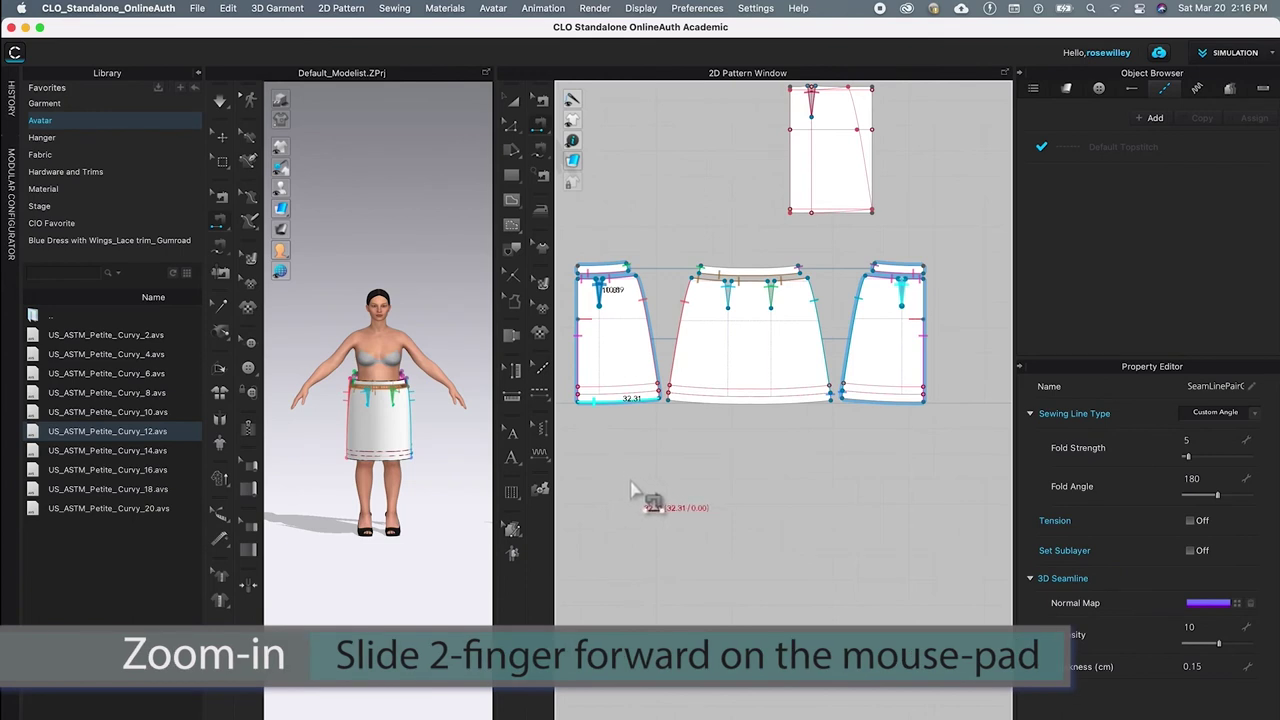
{"action": "scroll", "coordinate": [645, 490], "scroll_direction": "up", "scroll_amount": 3}
{"action": "scroll", "coordinate": [648, 470], "scroll_direction": "up", "scroll_amount": 3}
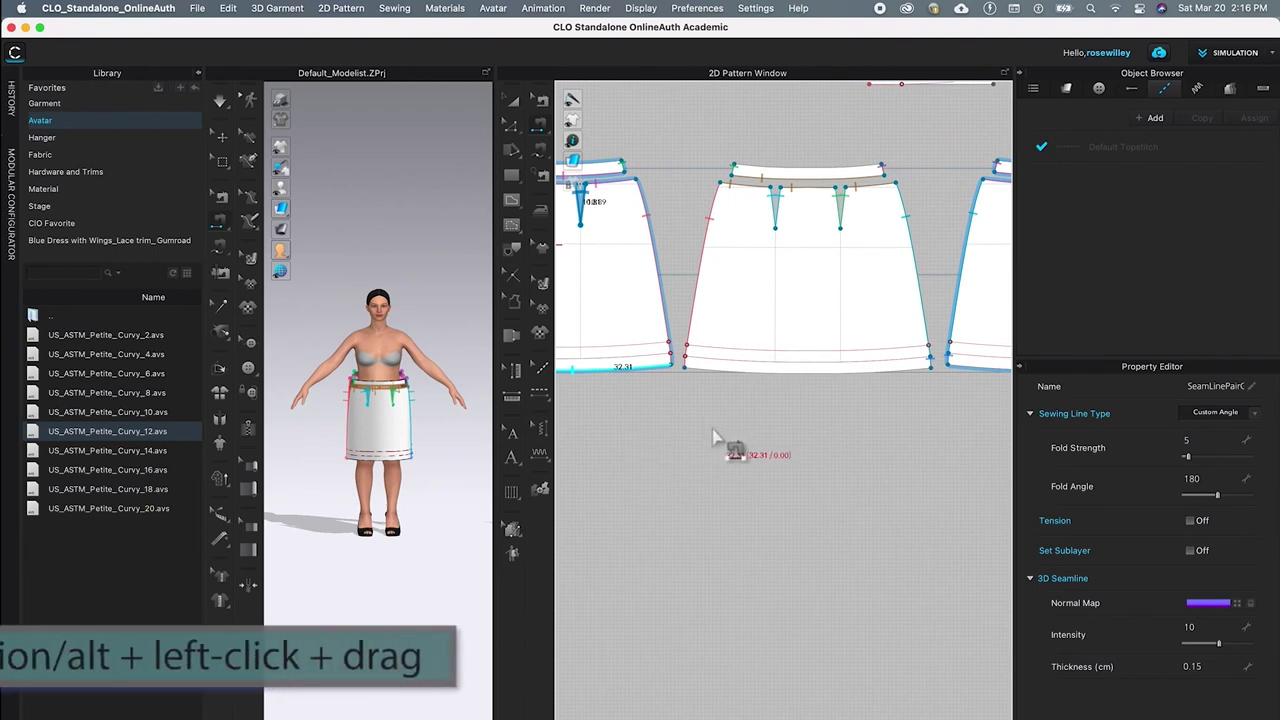
{"action": "left_click_drag", "start_coordinate": [636, 437], "coordinate": [737, 480], "text": "alt"}
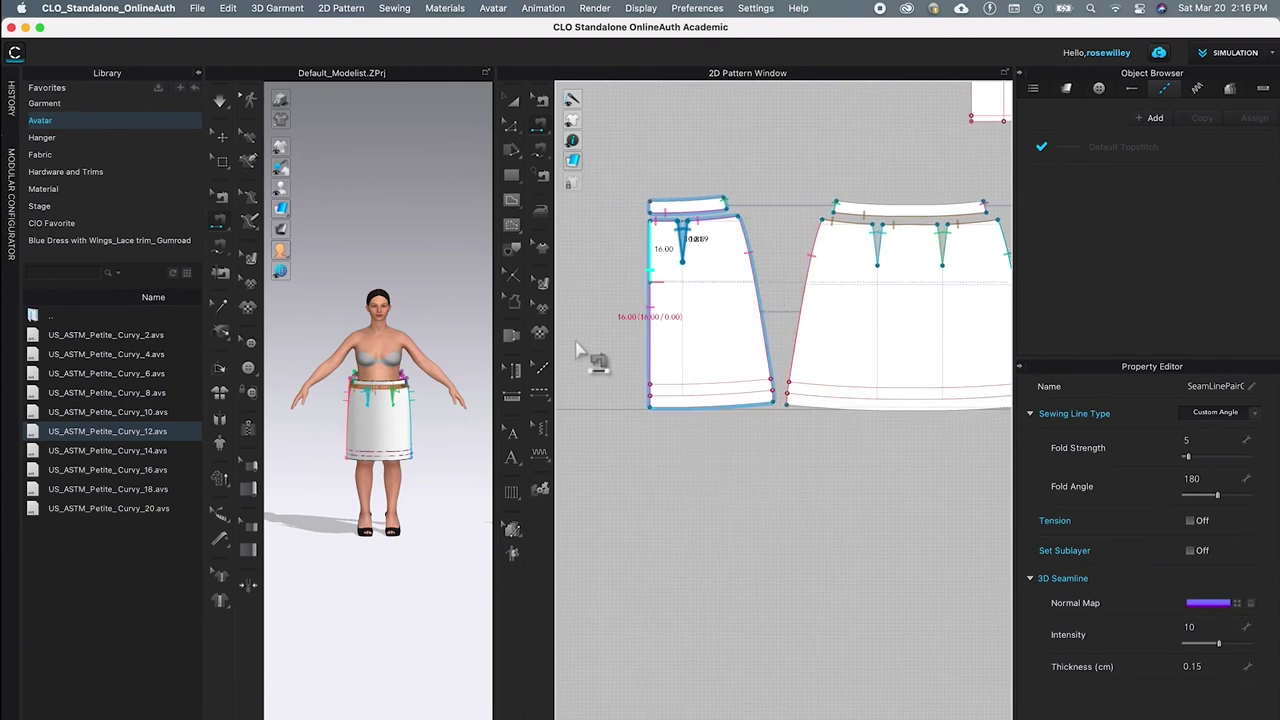
{"action": "key", "text": "n"}
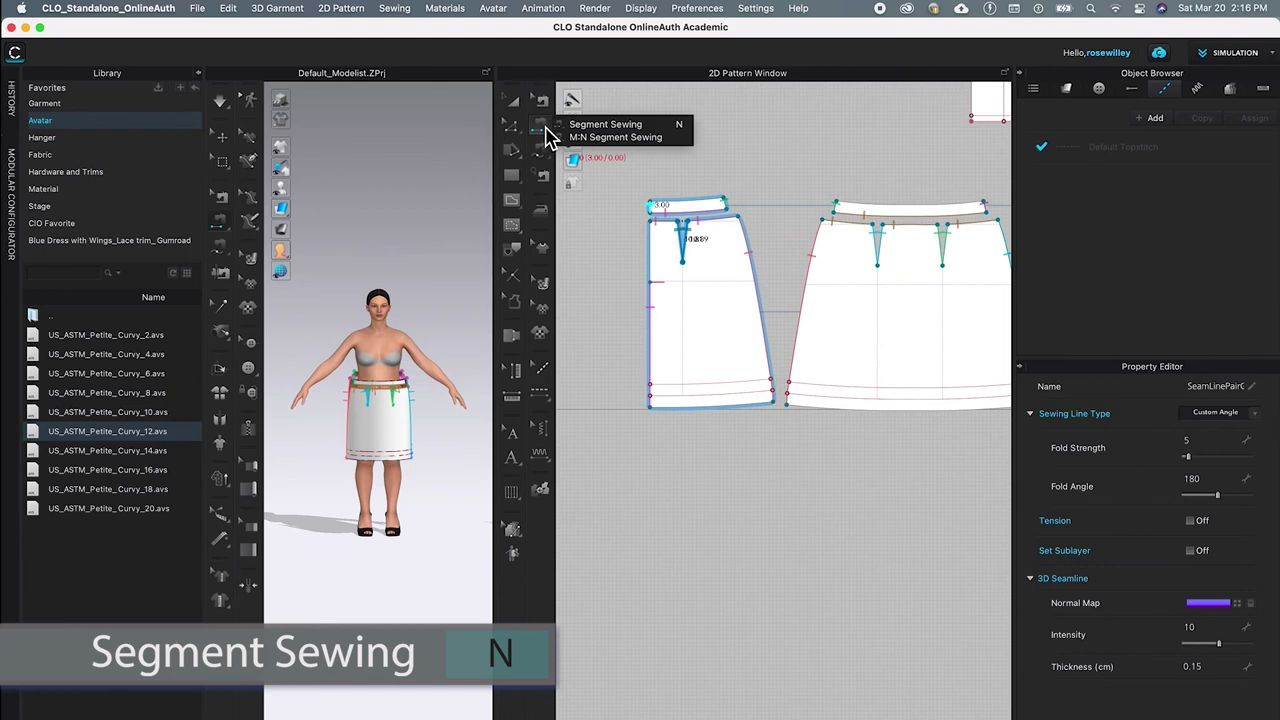
{"action": "left_click", "coordinate": [546, 133]}
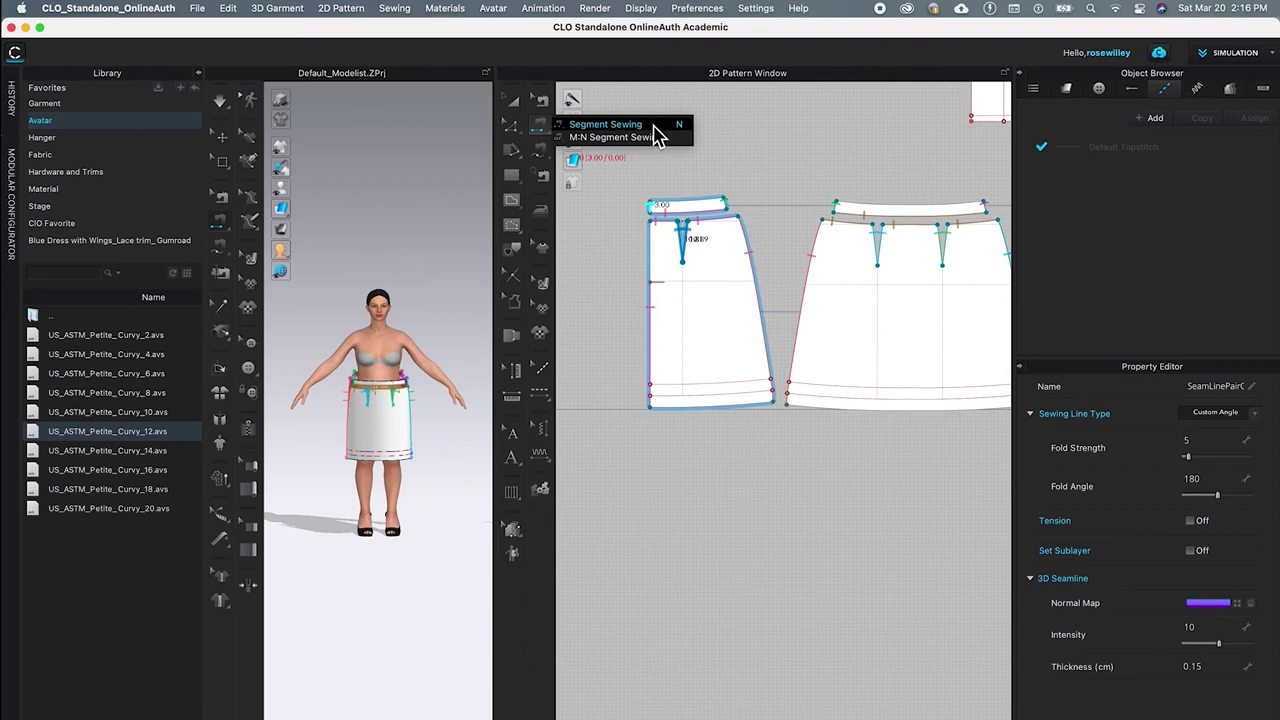
{"action": "left_click", "coordinate": [654, 127]}
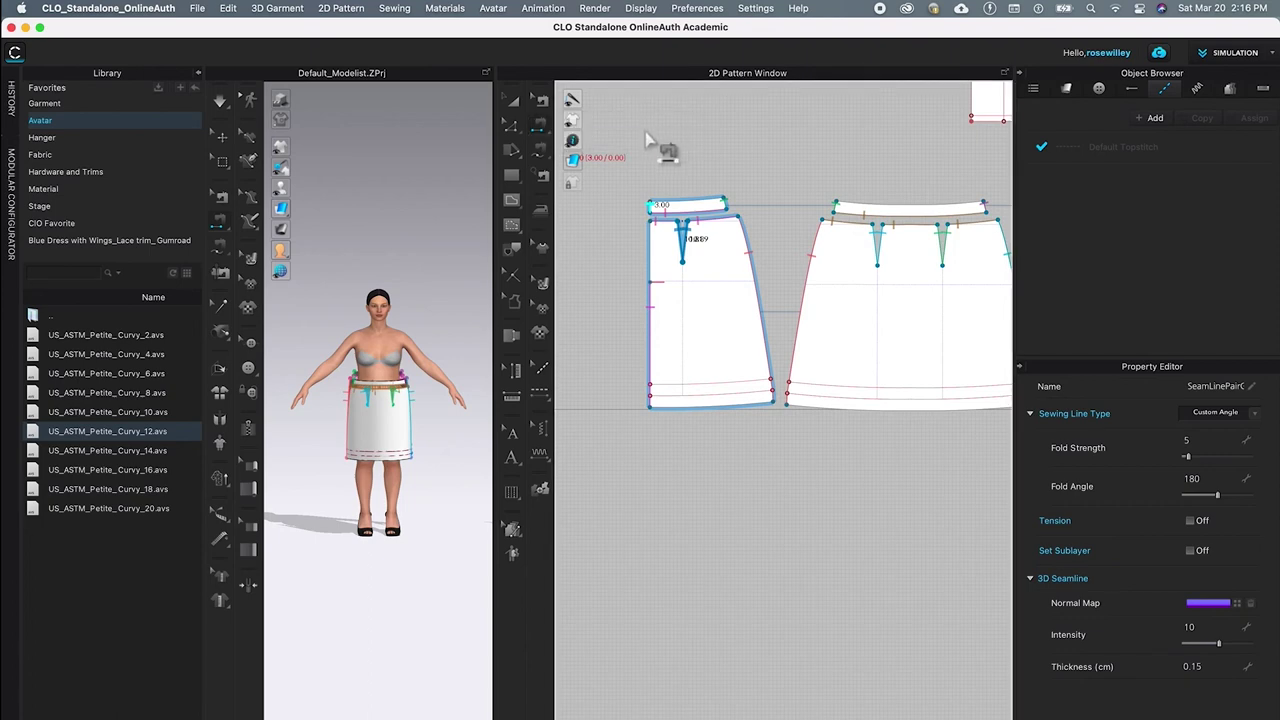
{"action": "left_click", "coordinate": [698, 403]}
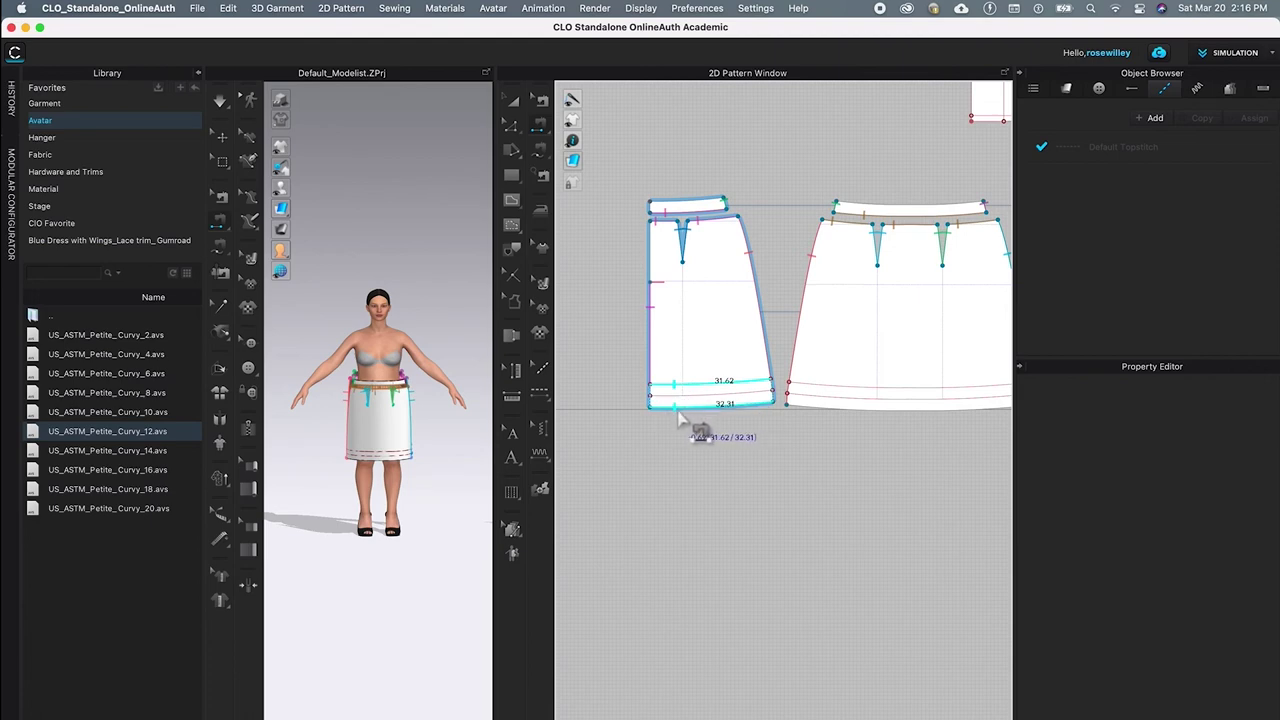
{"action": "left_click", "coordinate": [689, 424]}
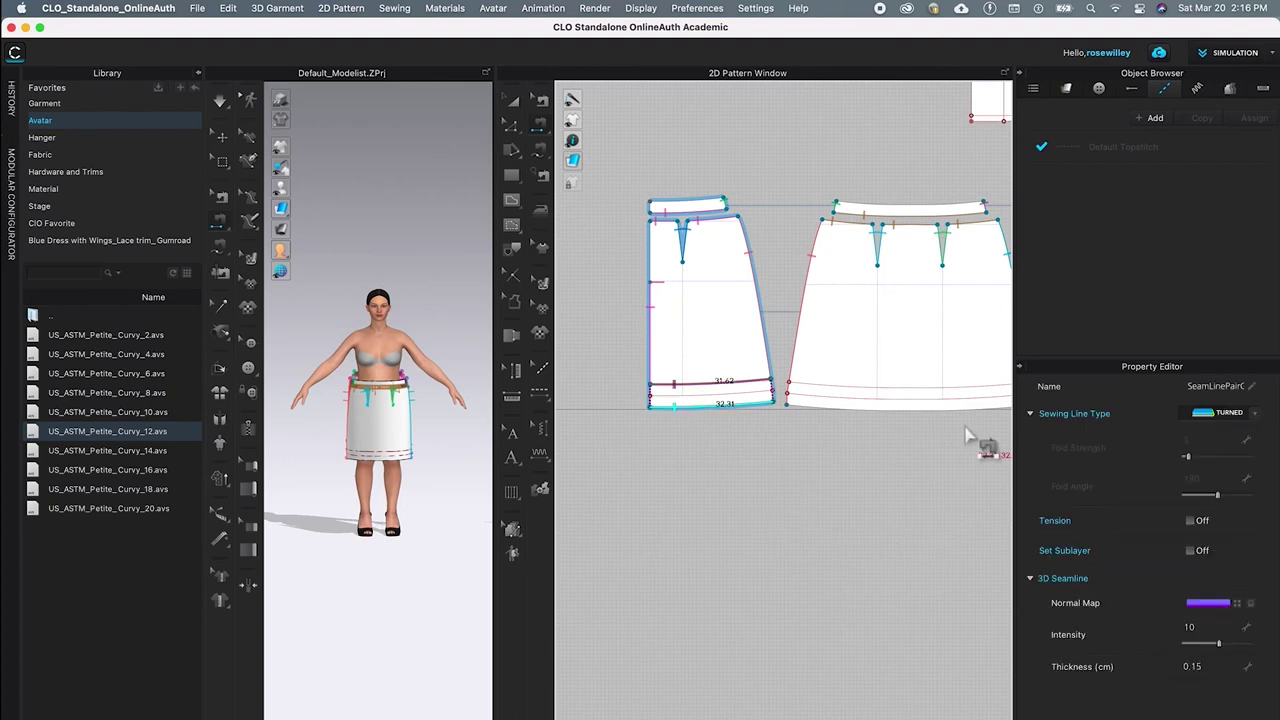
Step: Sew the front panel's upper internal hem line to its bottom edge with Segment Sewing
{"action": "left_click", "coordinate": [935, 404]}
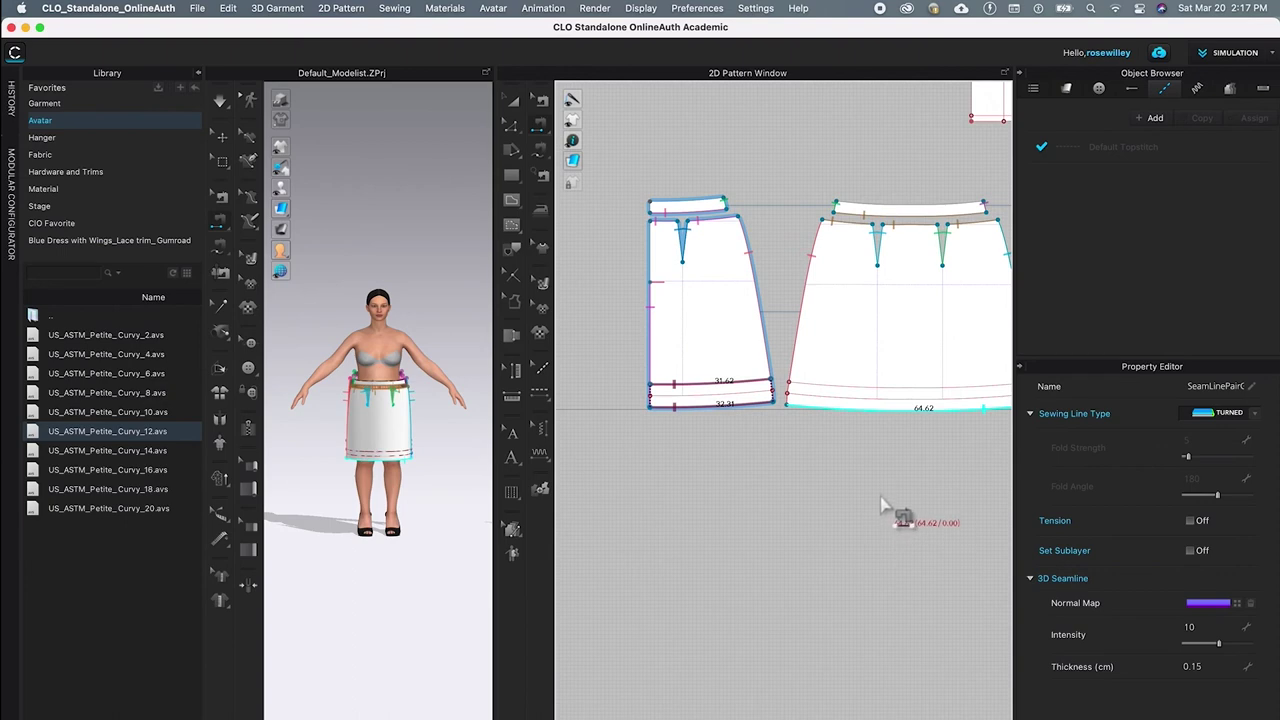
{"action": "scroll", "coordinate": [903, 491], "scroll_direction": "right", "scroll_amount": 3}
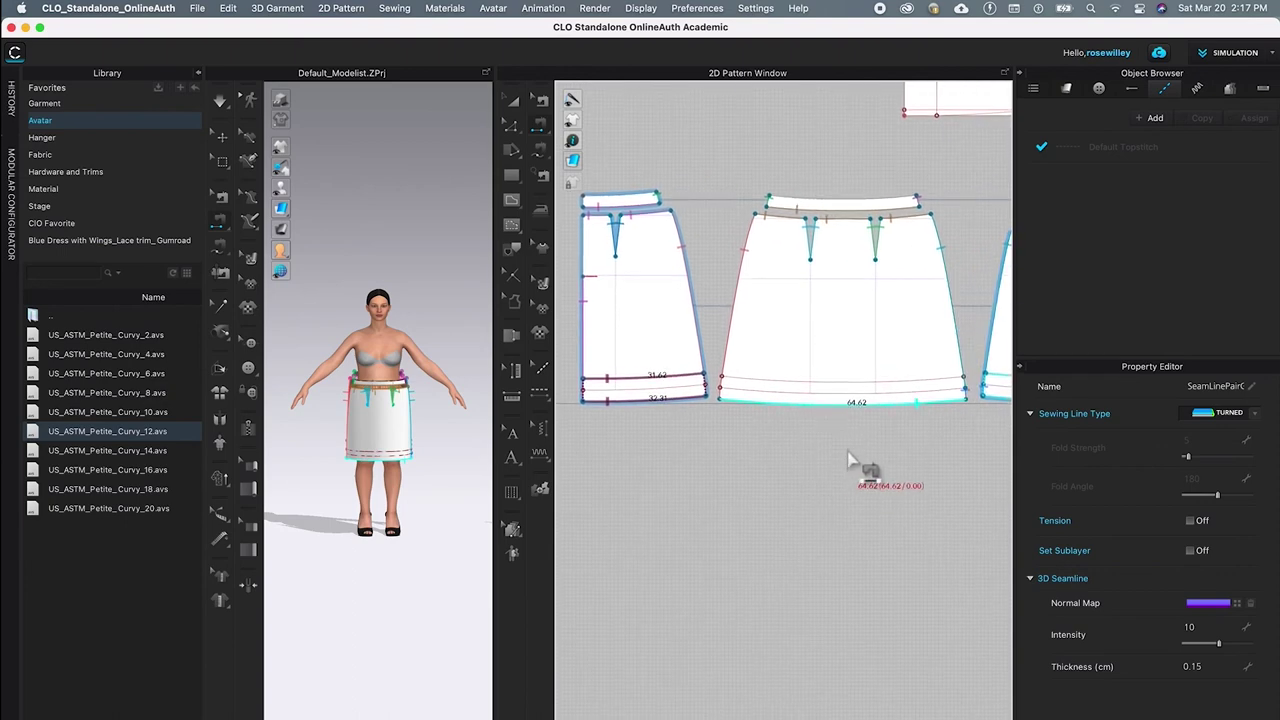
{"action": "left_click", "coordinate": [783, 386]}
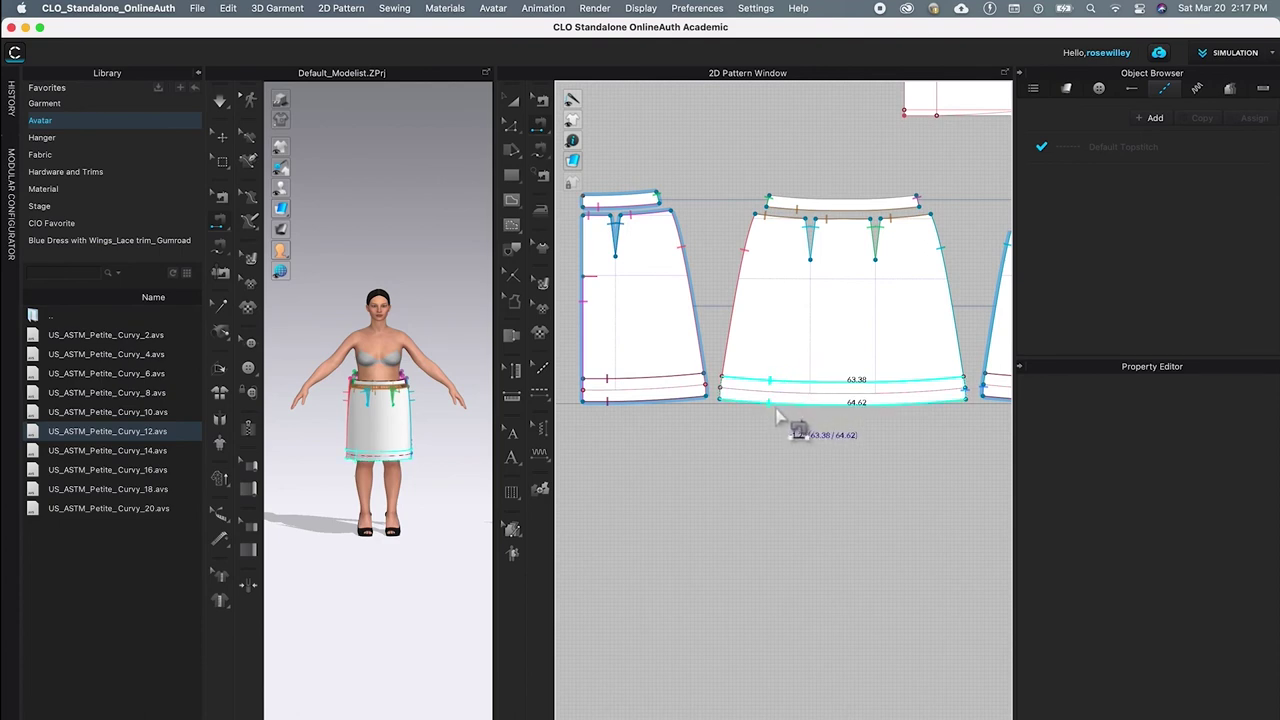
{"action": "left_click", "coordinate": [776, 408]}
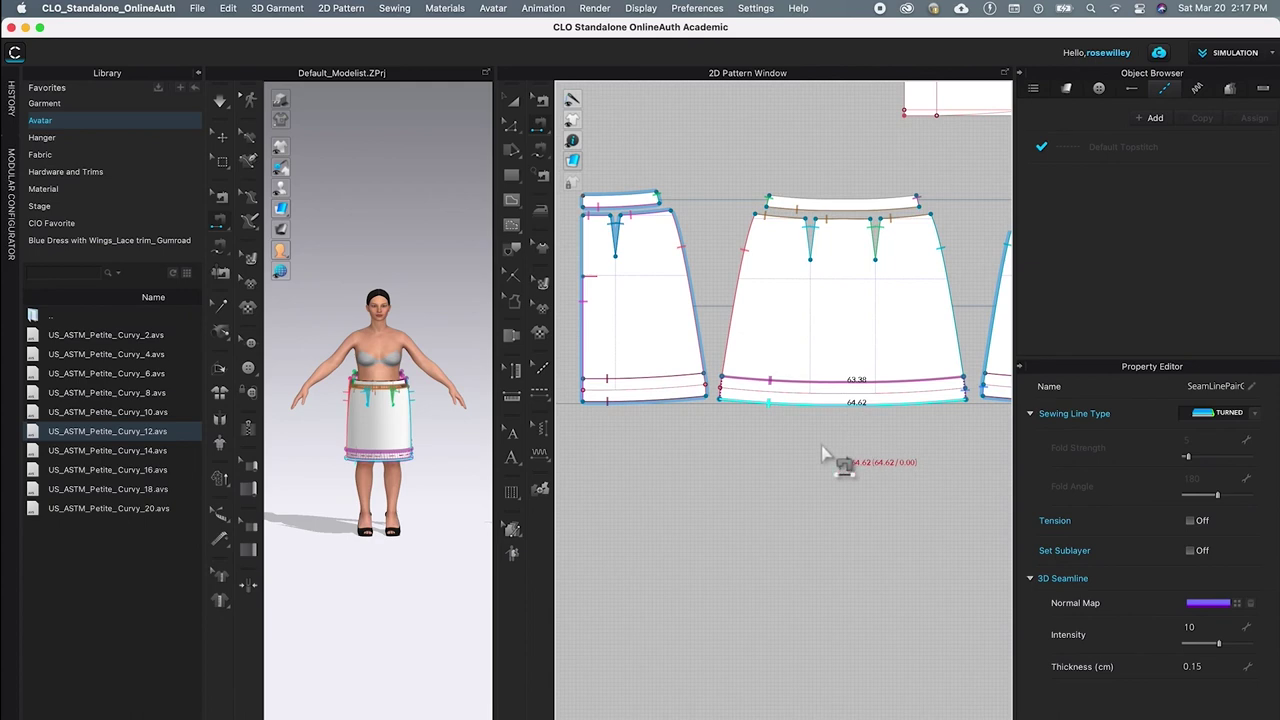
Step: Check the hem seam lines on the front and back panels with the Edit Sewing tool
{"action": "middle_click_drag", "start_coordinate": [900, 606], "coordinate": [780, 530]}
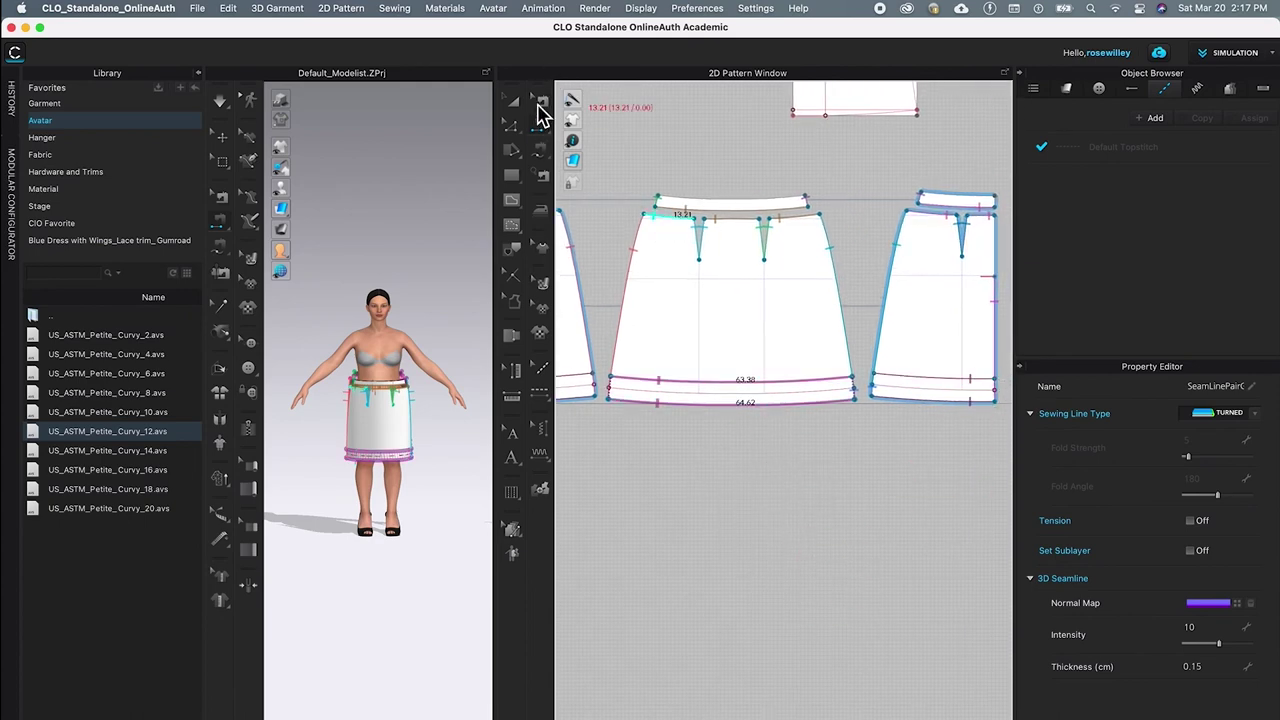
{"action": "left_click", "coordinate": [541, 101]}
{"action": "left_click", "coordinate": [872, 455]}
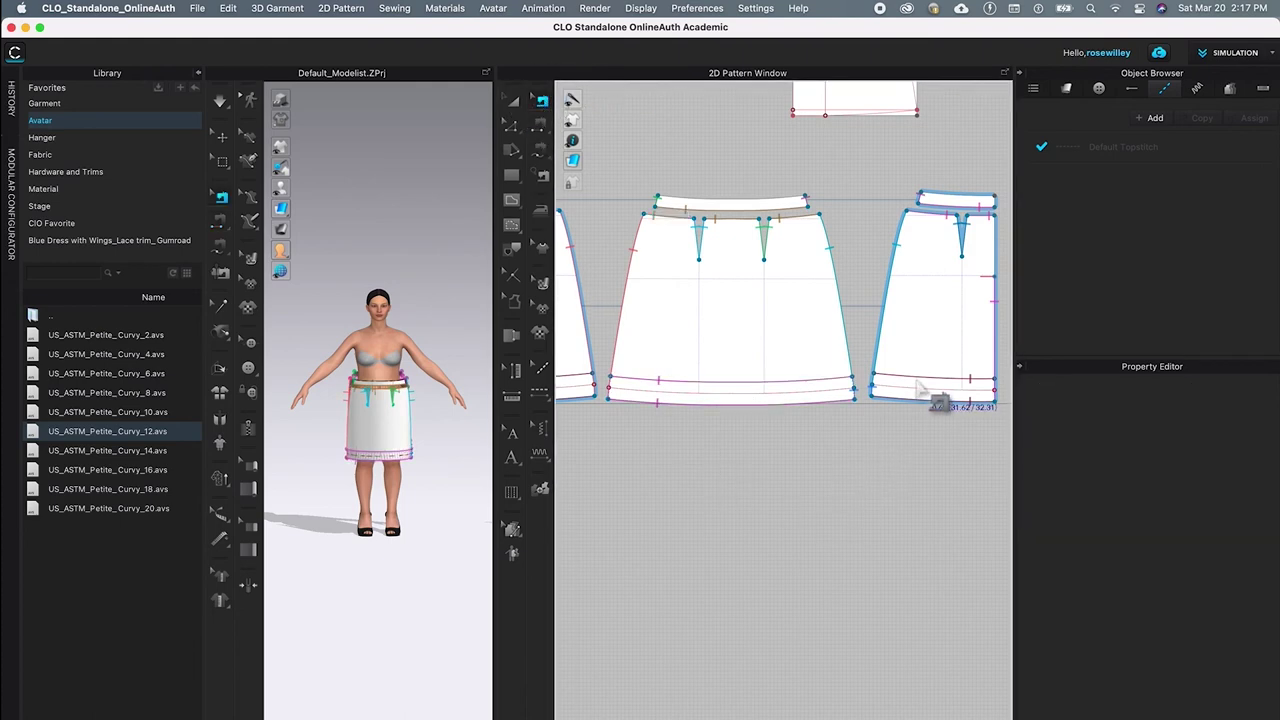
{"action": "left_click", "coordinate": [941, 397]}
{"action": "left_click", "coordinate": [830, 435]}
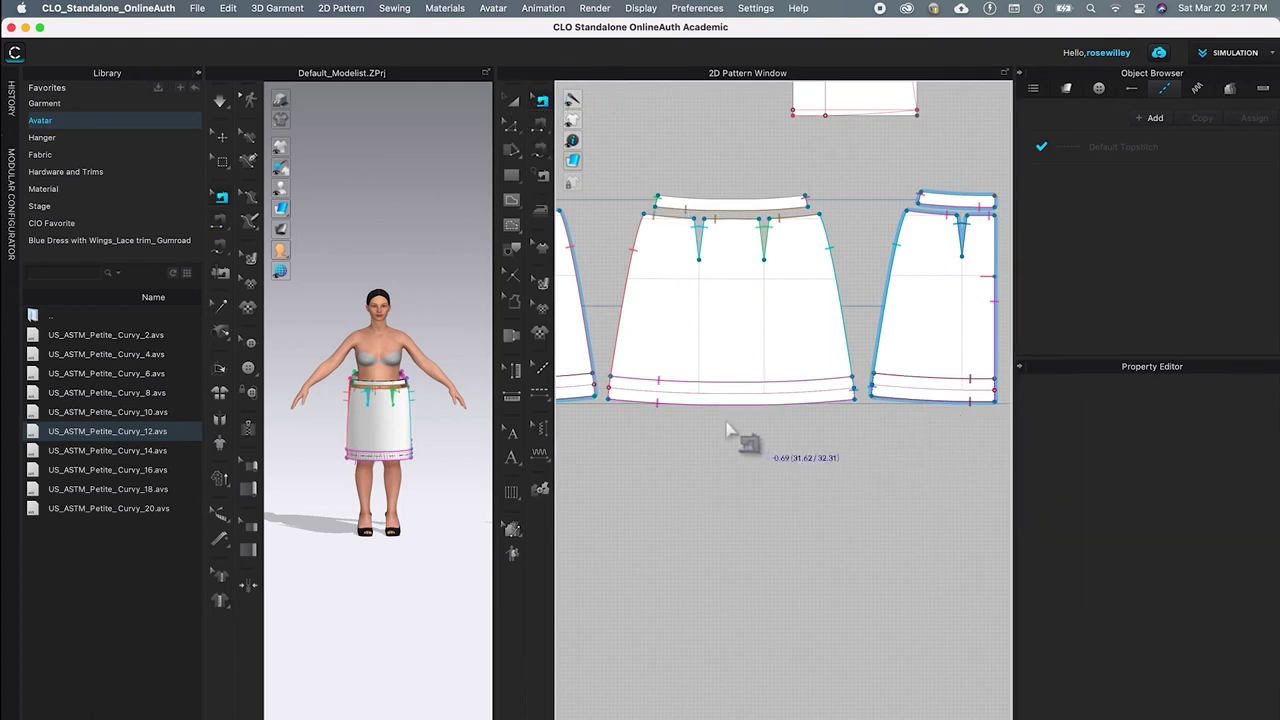
{"action": "right_click_drag", "start_coordinate": [677, 517], "coordinate": [749, 523]}
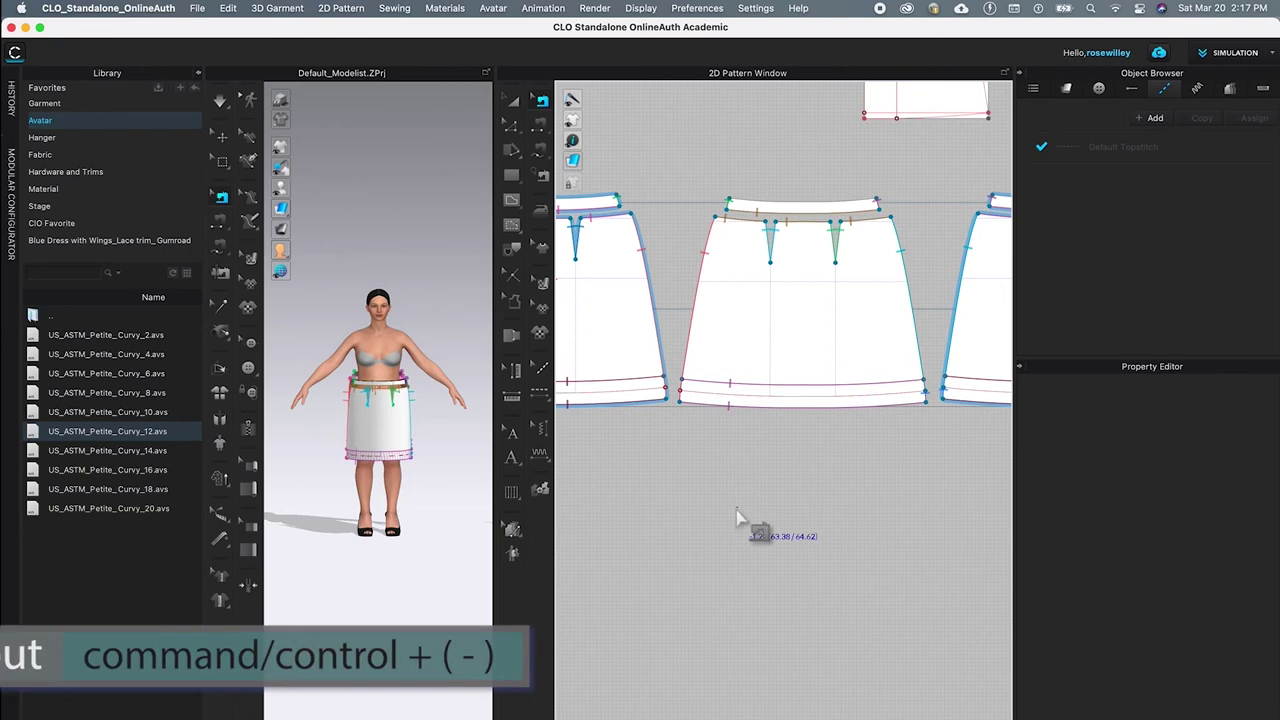
{"action": "key", "text": "super+minus"}
{"action": "key", "text": "super+minus"}
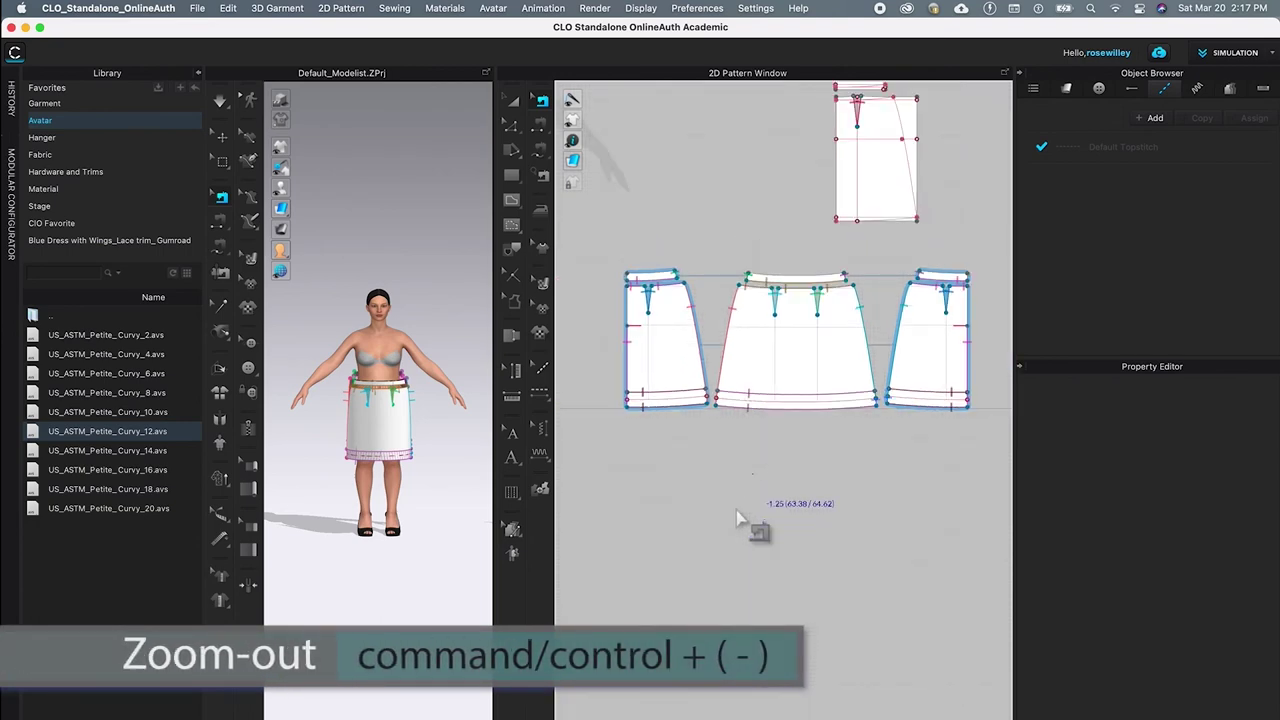
Step: Simulate the sewn skirt on the avatar and widen the 3D window
{"action": "left_click_drag", "start_coordinate": [755, 474], "coordinate": [313, 610]}
{"action": "left_click_drag", "start_coordinate": [398, 543], "coordinate": [228, 115]}
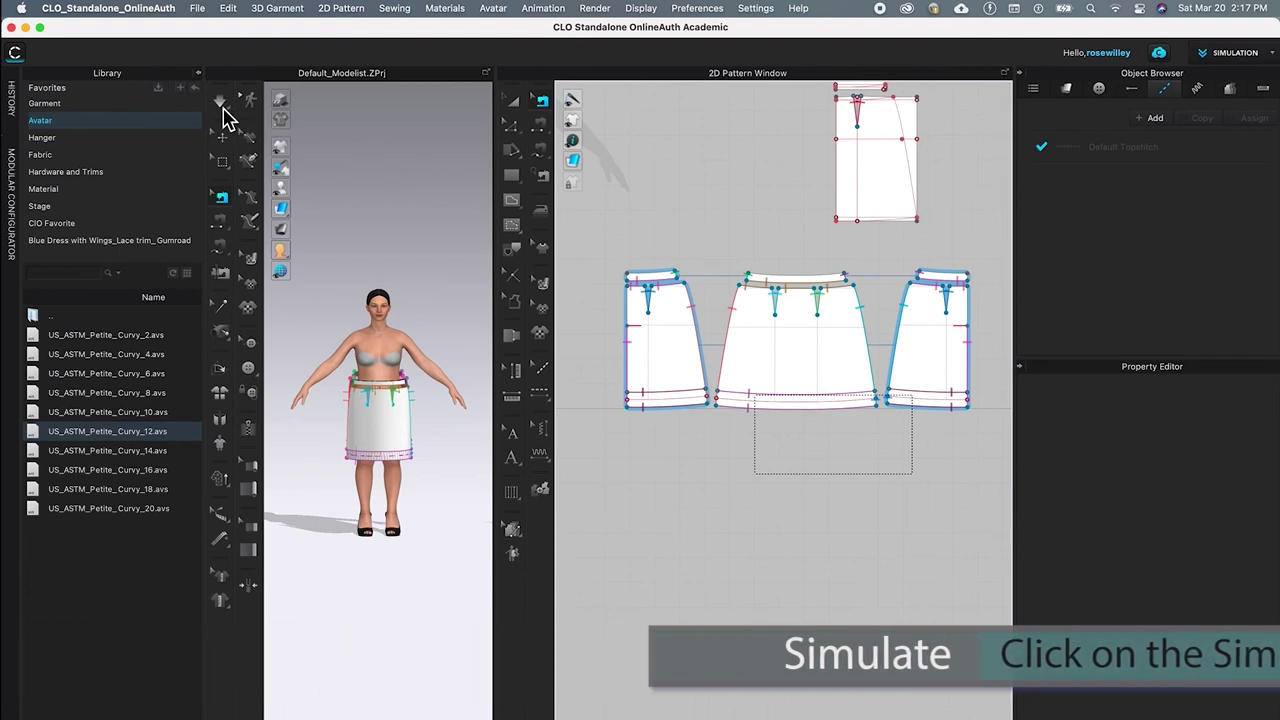
{"action": "left_click", "coordinate": [224, 106]}
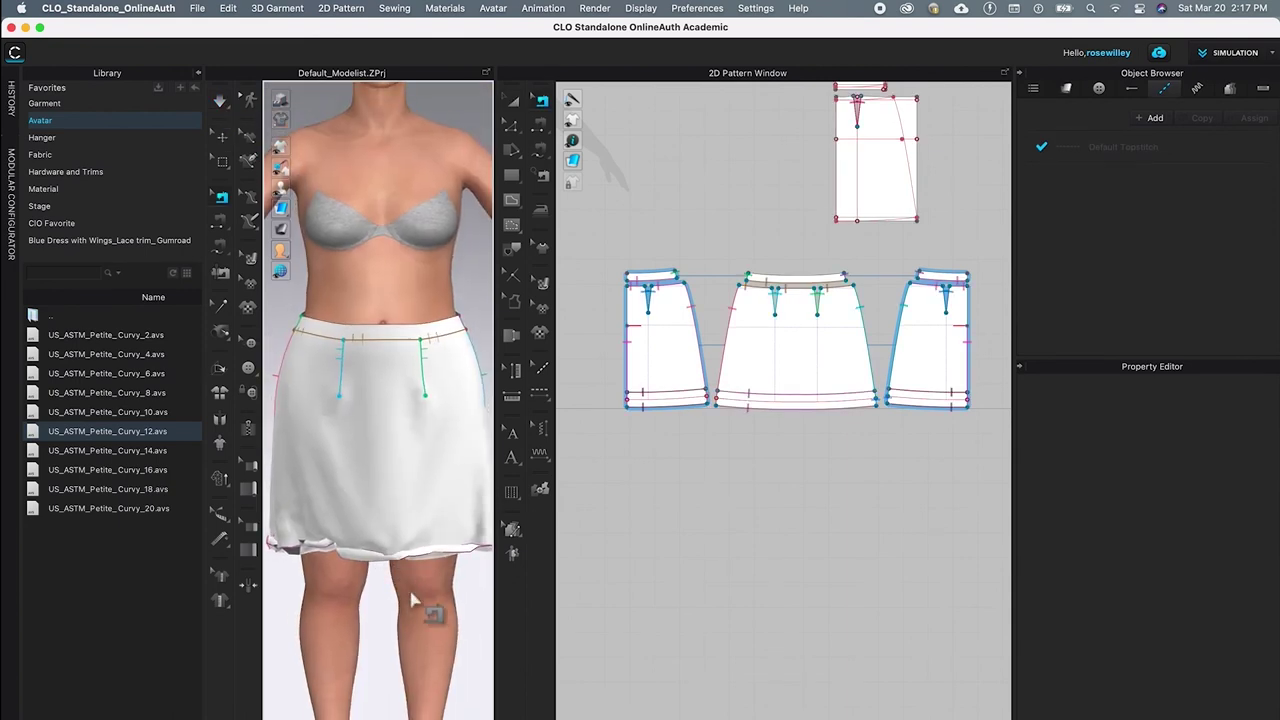
{"action": "key", "text": "q"}
{"action": "left_click_drag", "start_coordinate": [495, 585], "coordinate": [689, 575]}
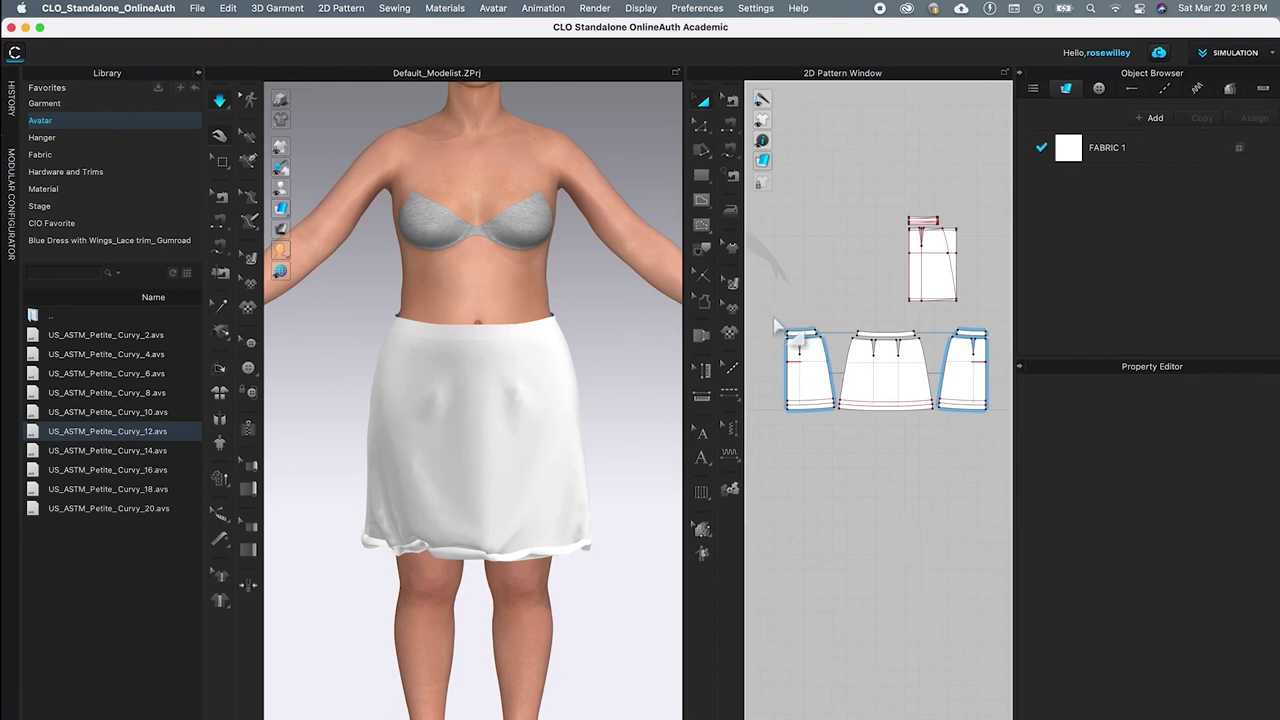
Step: Strengthen the front panel, both back panels and their waistbands
{"action": "left_click_drag", "start_coordinate": [768, 318], "coordinate": [1008, 458]}
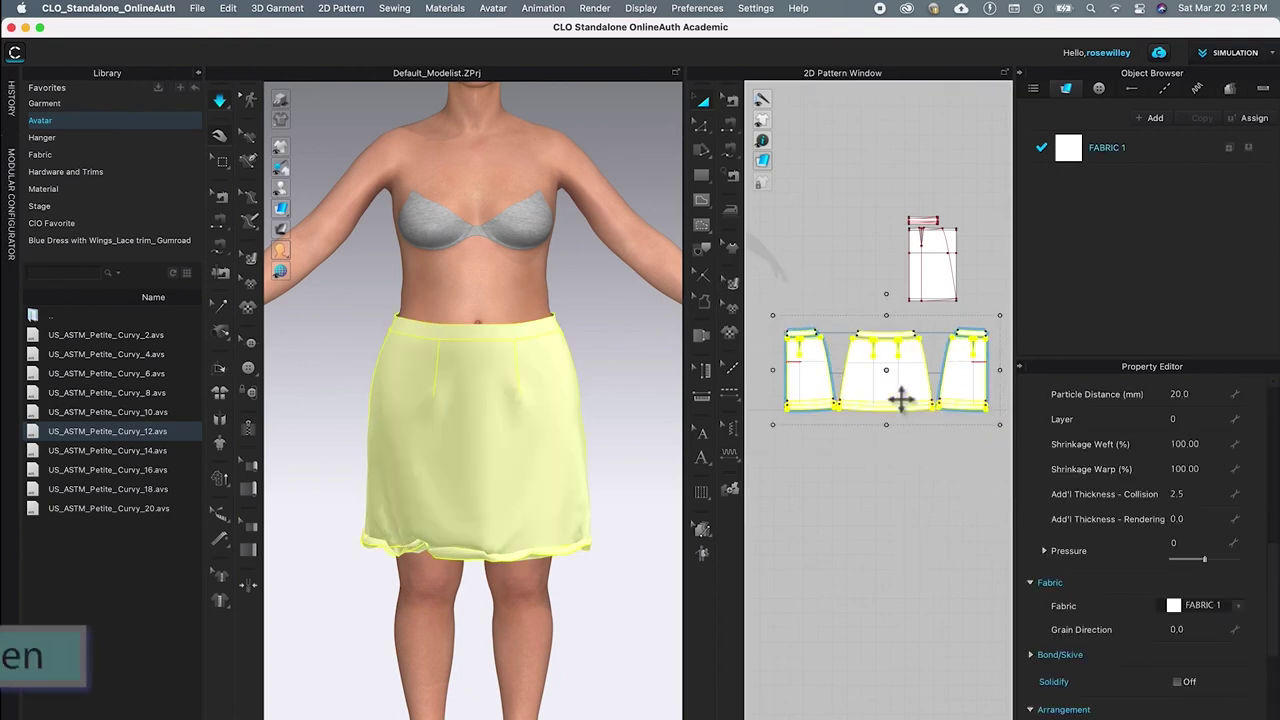
{"action": "right_click", "coordinate": [867, 381]}
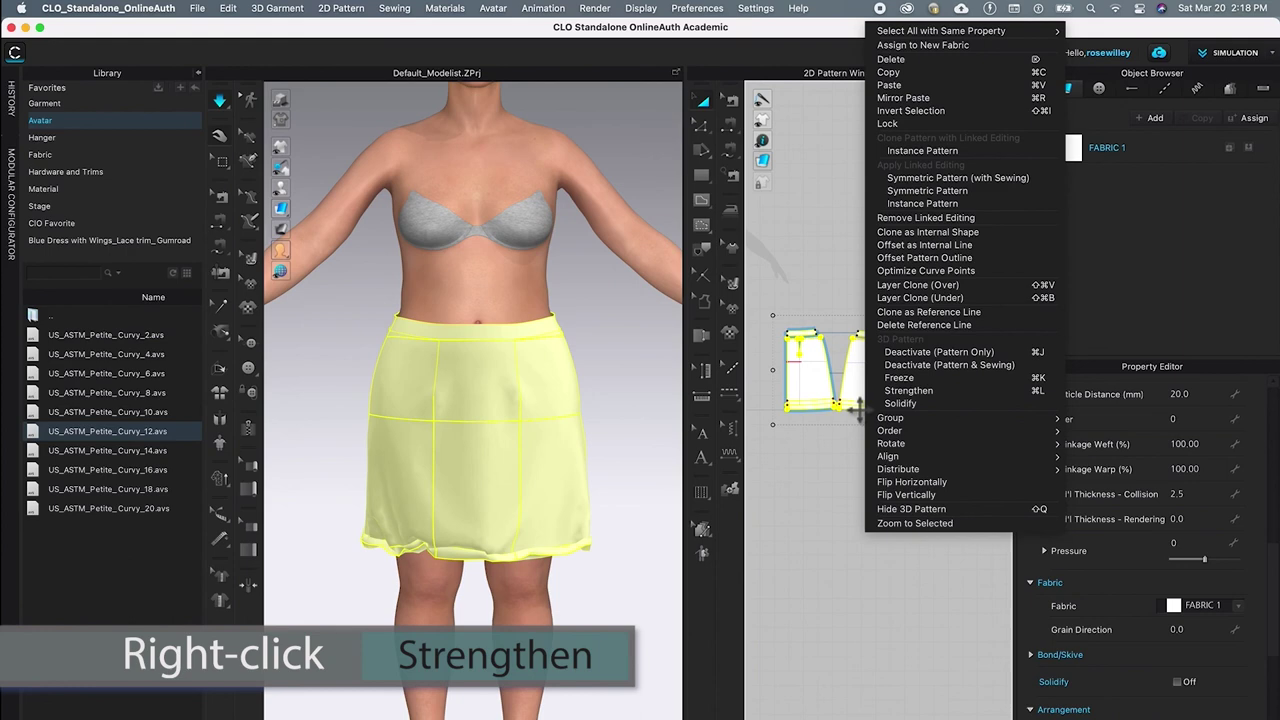
{"action": "mouse_move", "coordinate": [970, 425]}
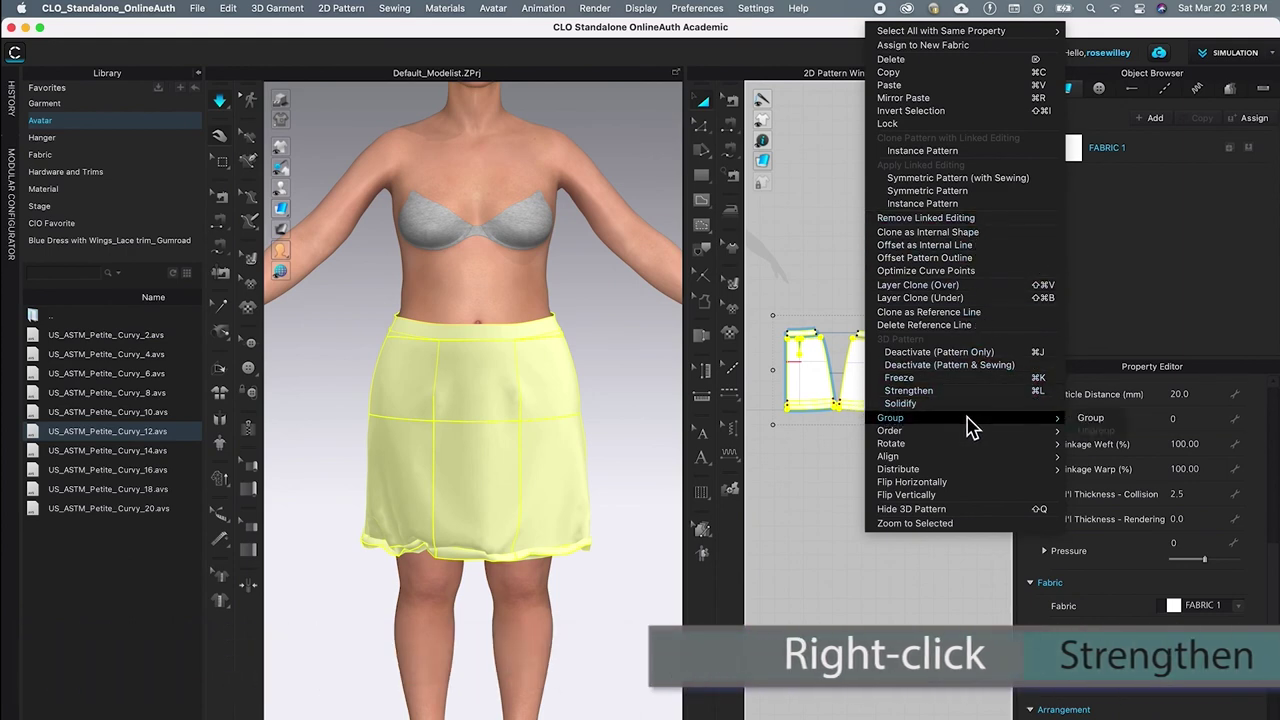
{"action": "left_click", "coordinate": [945, 392]}
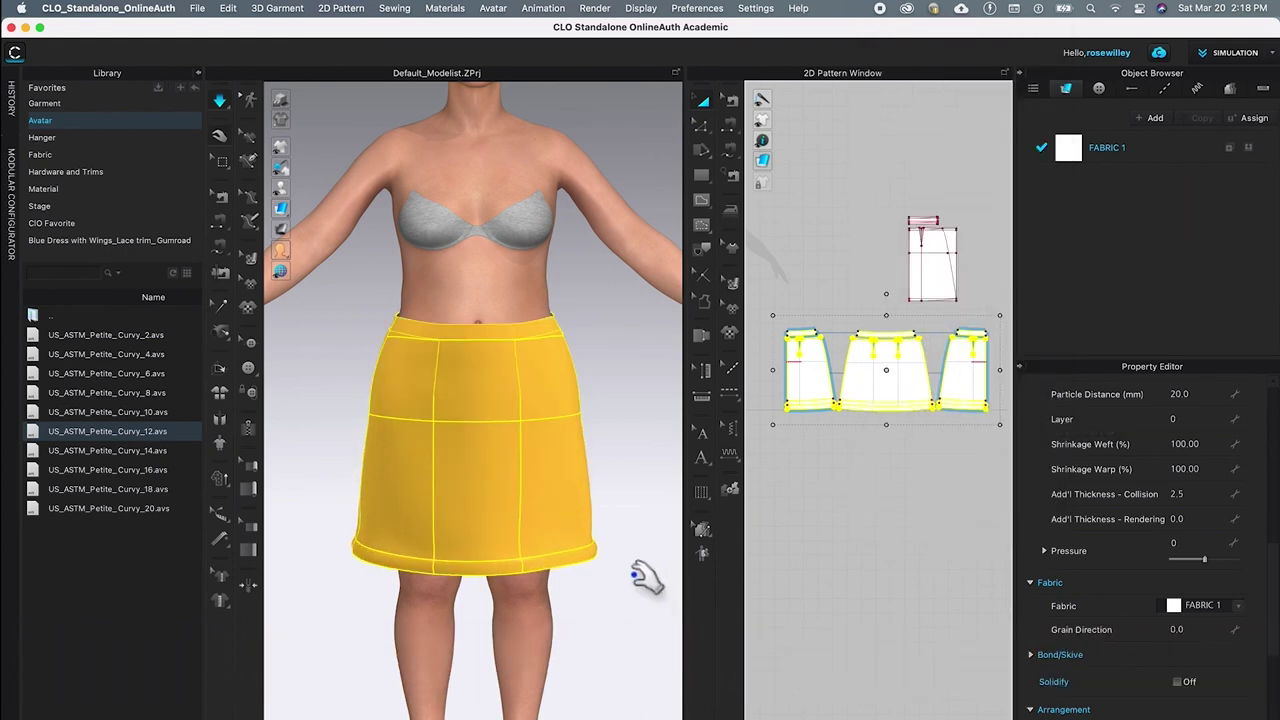
Step: Examine the strengthened skirt's seam lines, front drape and hem on the avatar and in the 2D patterns
{"action": "key", "text": "shift+m"}
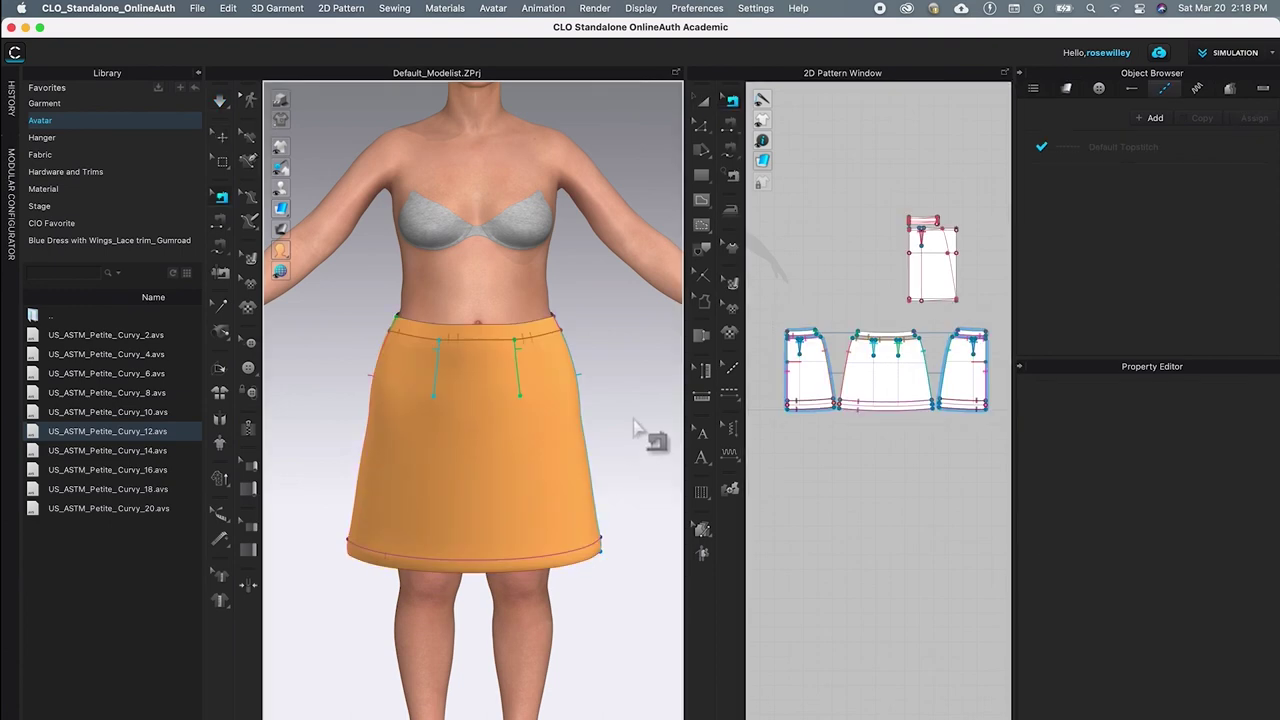
{"action": "key", "text": "q"}
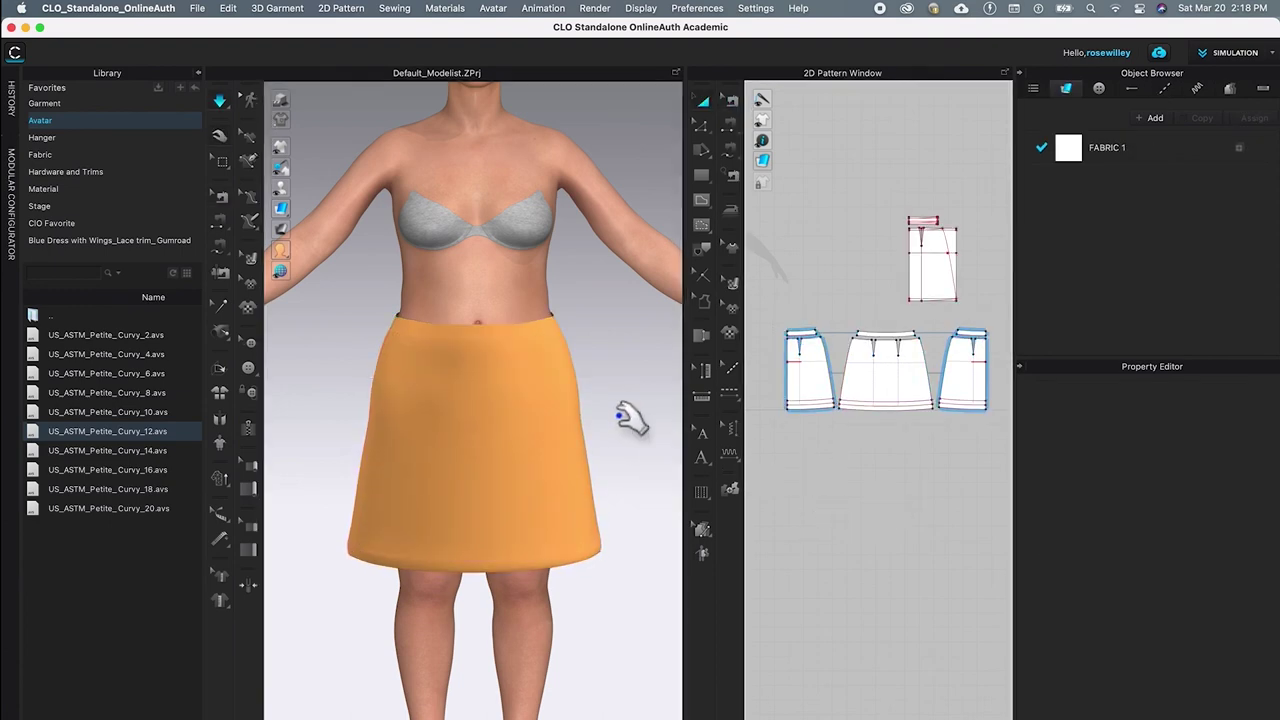
{"action": "key", "text": "shift+m"}
{"action": "key", "text": "q"}
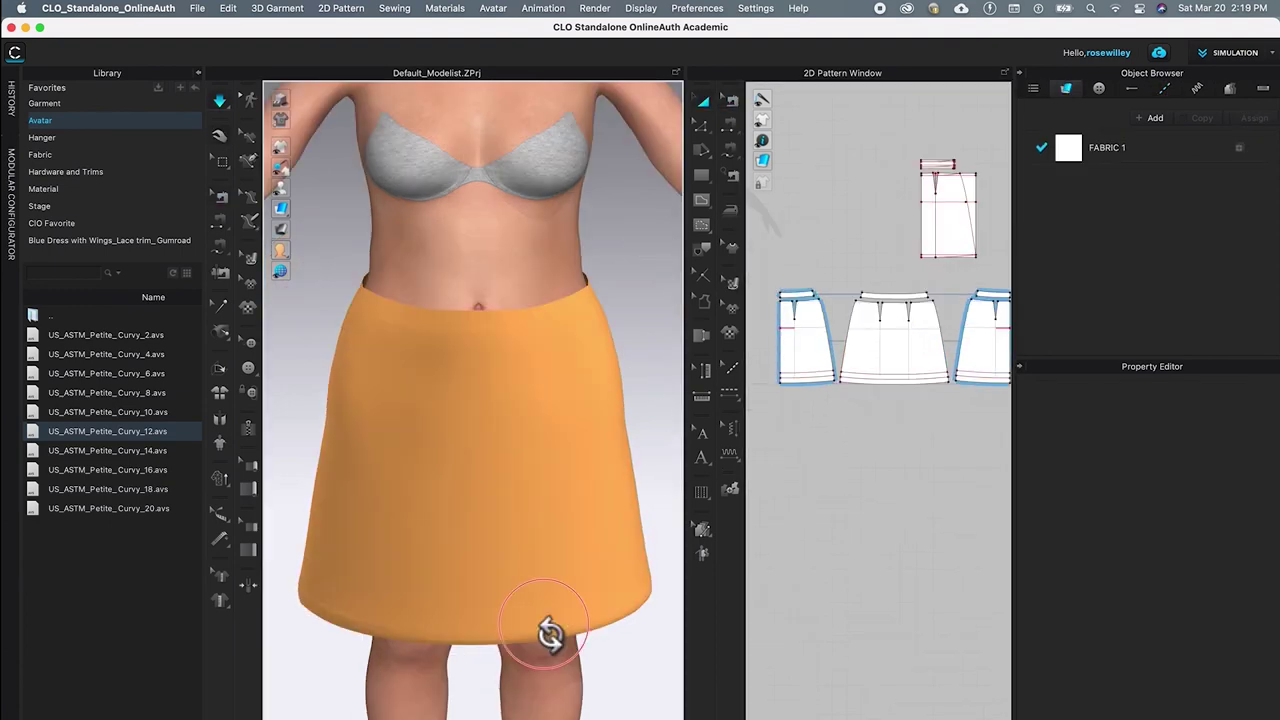
{"action": "scroll", "coordinate": [640, 565], "scroll_direction": "up", "scroll_amount": 2}
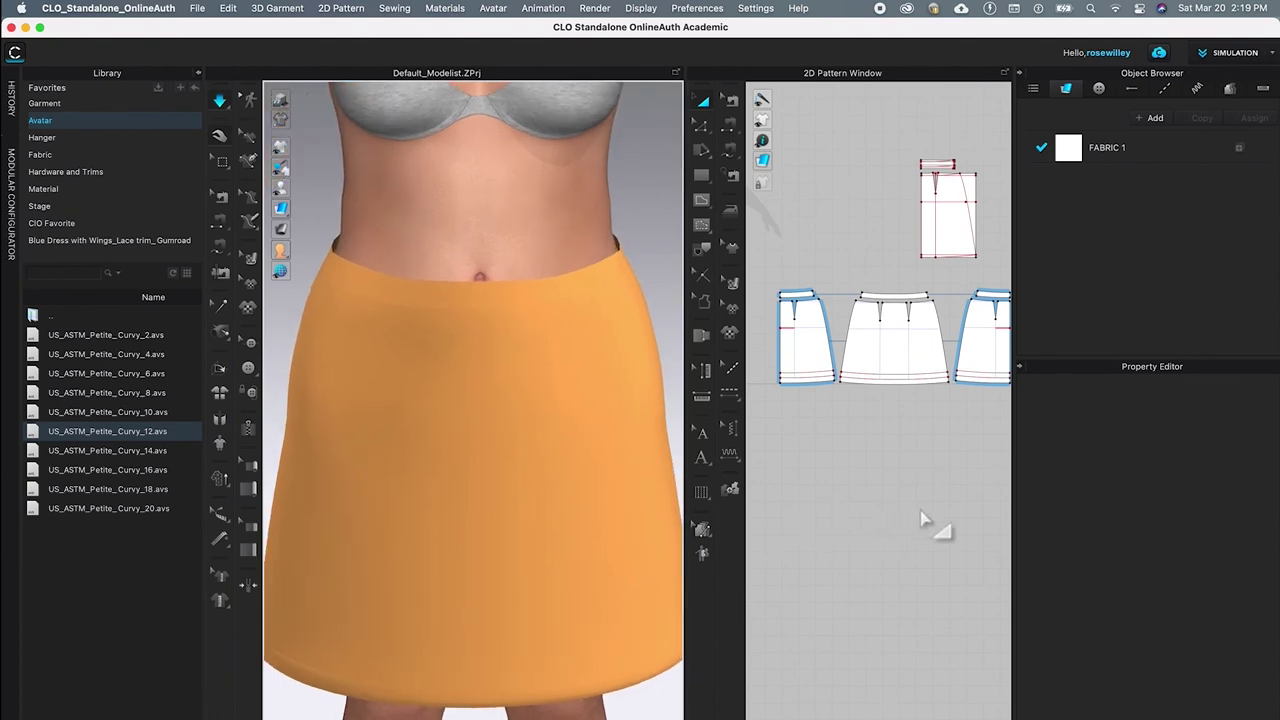
{"action": "scroll", "coordinate": [860, 500], "scroll_direction": "down", "scroll_amount": 3}
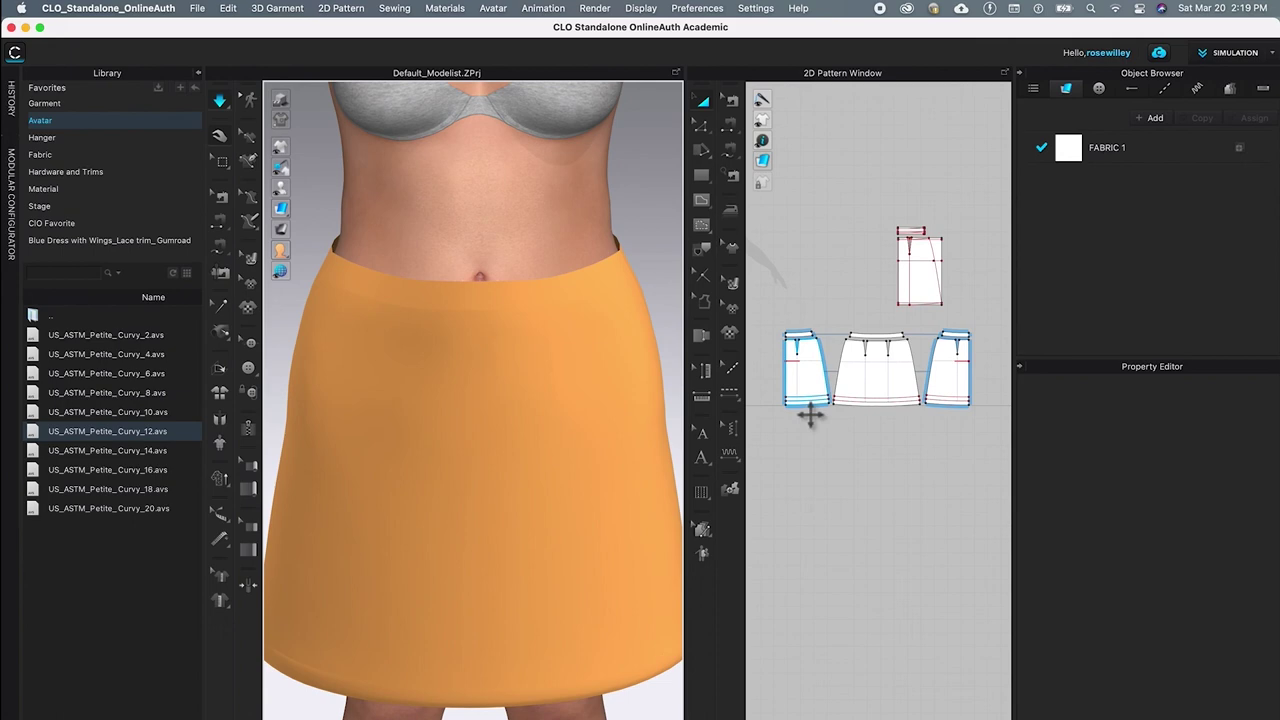
{"action": "scroll", "coordinate": [843, 452], "scroll_direction": "up", "scroll_amount": 2}
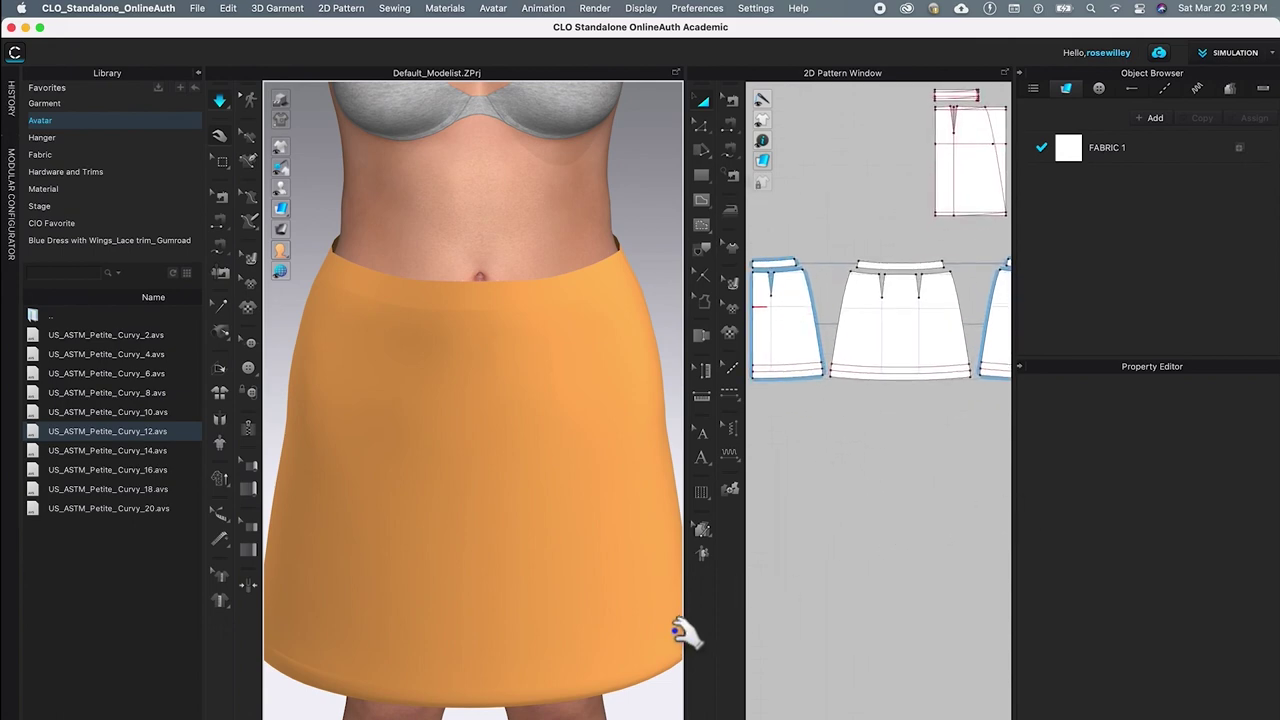
{"action": "scroll", "coordinate": [495, 360], "scroll_direction": "down", "scroll_amount": 5}
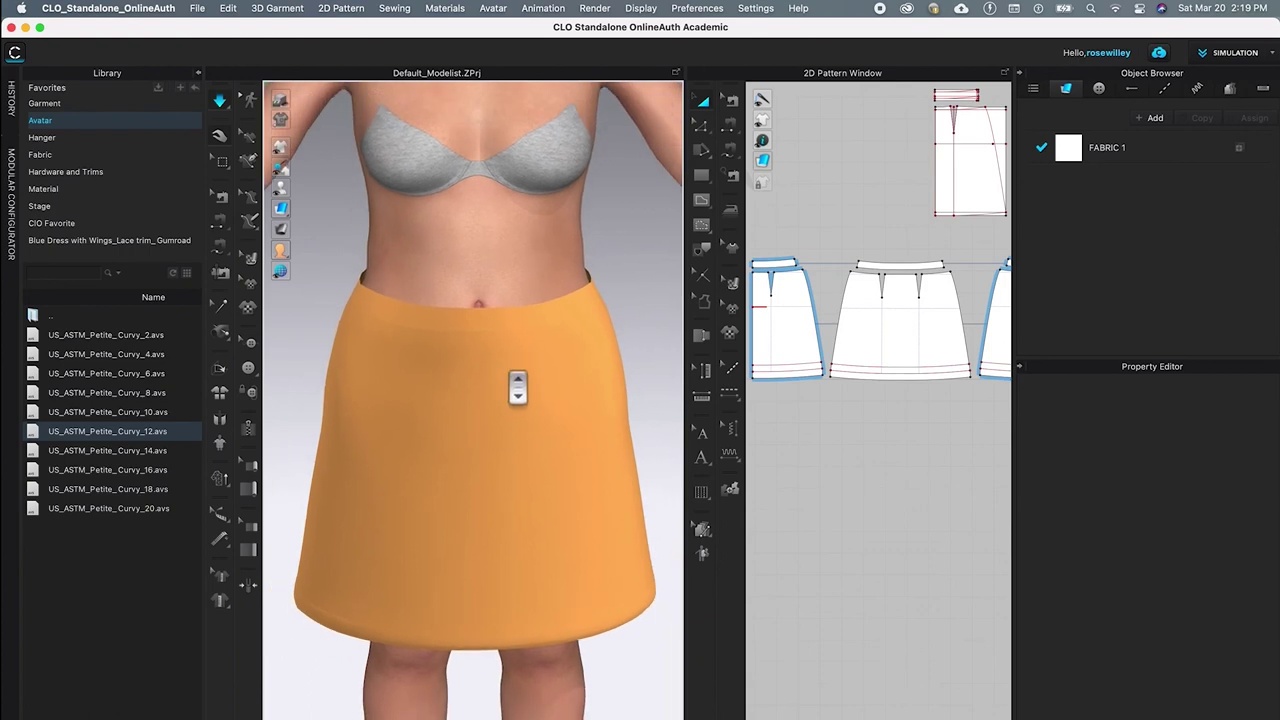
{"action": "scroll", "coordinate": [518, 400], "scroll_direction": "down", "scroll_amount": 2}
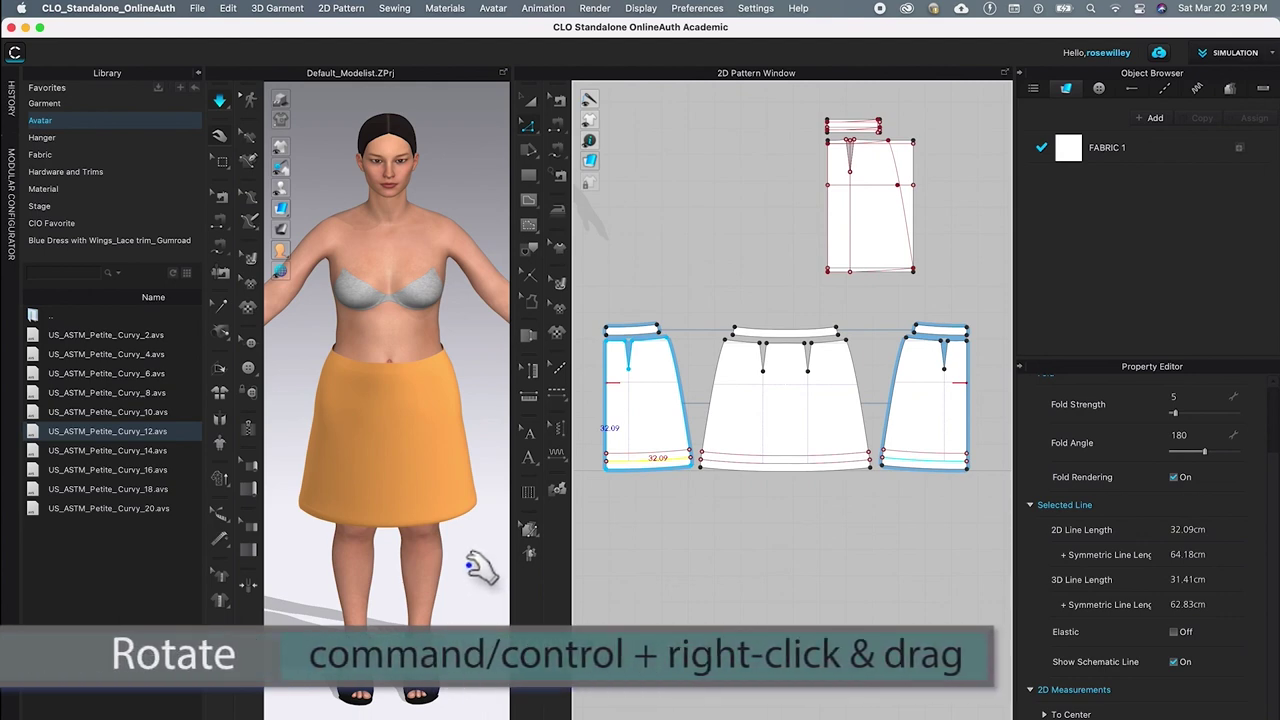
Step: Set the fold angle of the front panel's lower internal hem line to 69 with the Edit Pattern tool
{"action": "right_click_drag", "start_coordinate": [480, 565], "coordinate": [294, 557], "text": "super"}
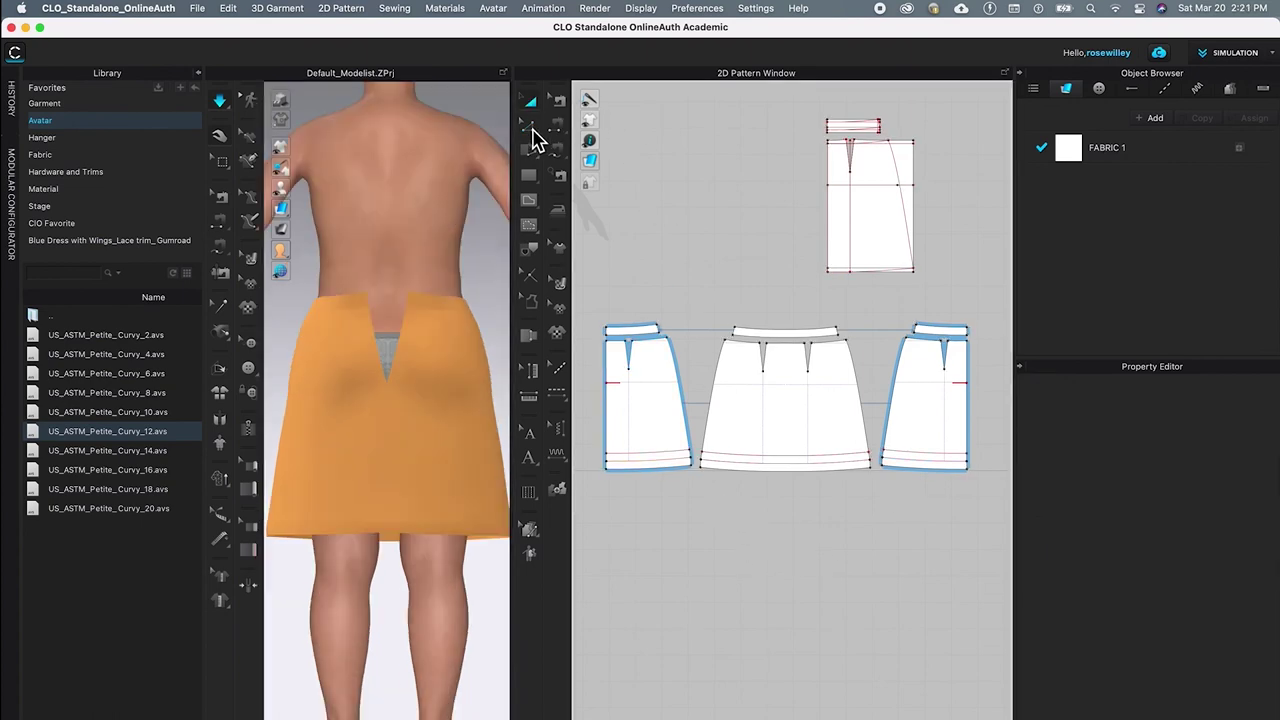
{"action": "left_click", "coordinate": [530, 126]}
{"action": "left_click", "coordinate": [792, 478]}
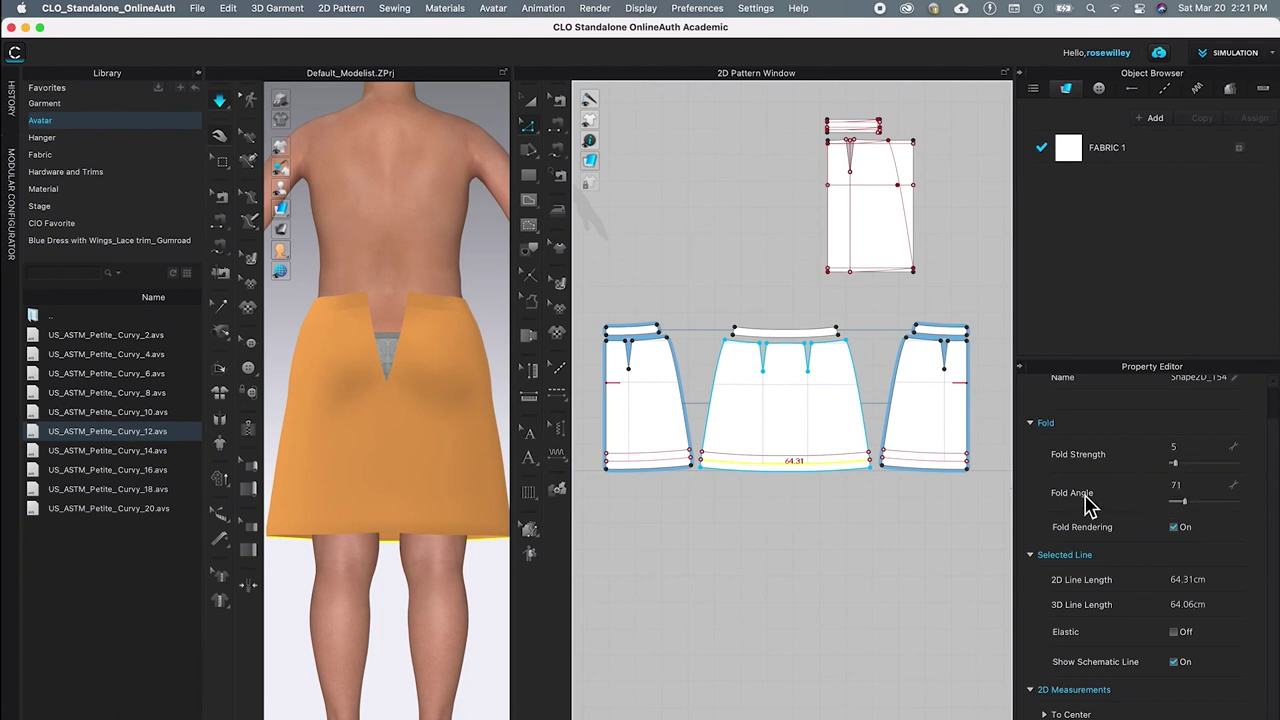
{"action": "left_click", "coordinate": [1176, 490]}
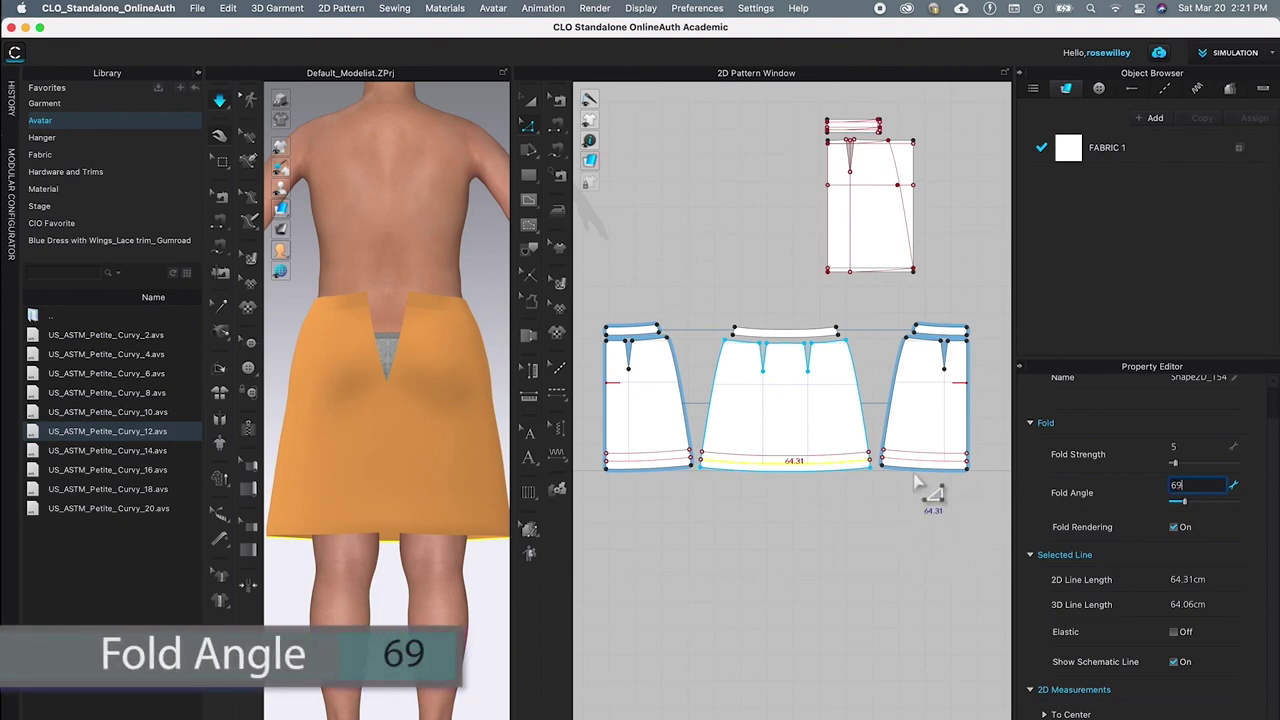
{"action": "left_click", "coordinate": [890, 580]}
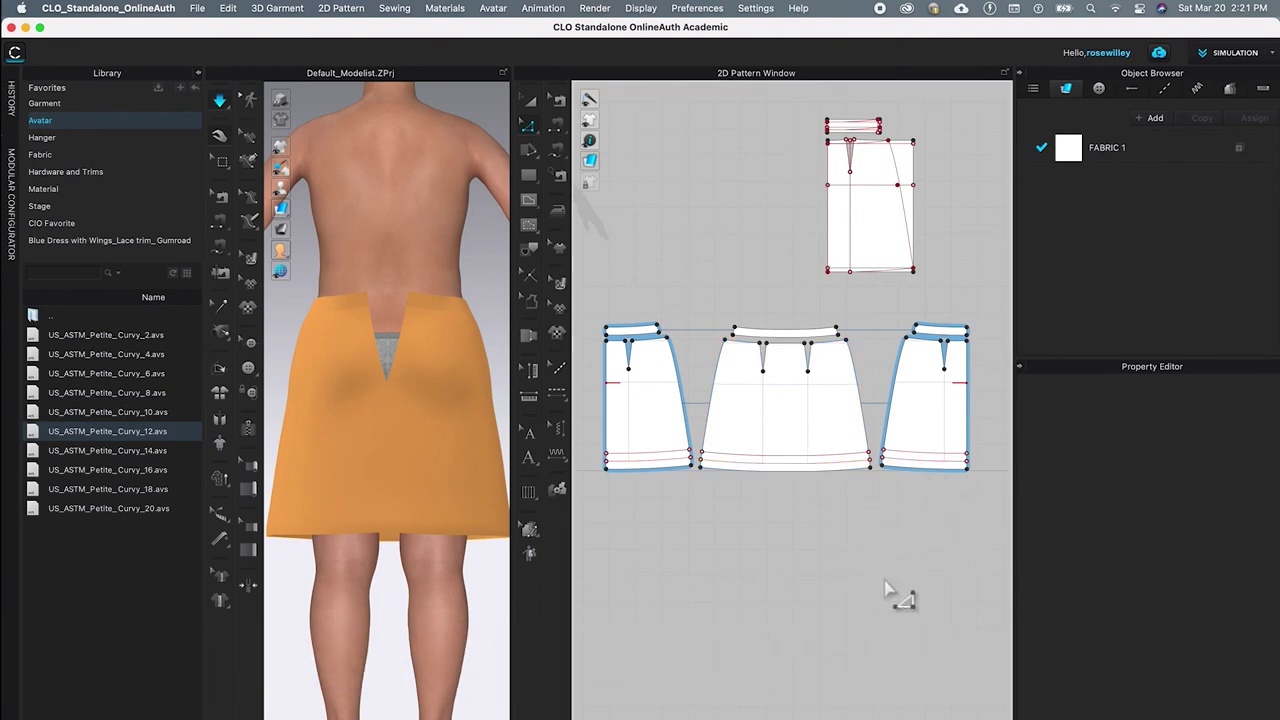
Step: Set the fold angle of the back panels' lower internal hem line to 69
{"action": "left_click", "coordinate": [654, 463]}
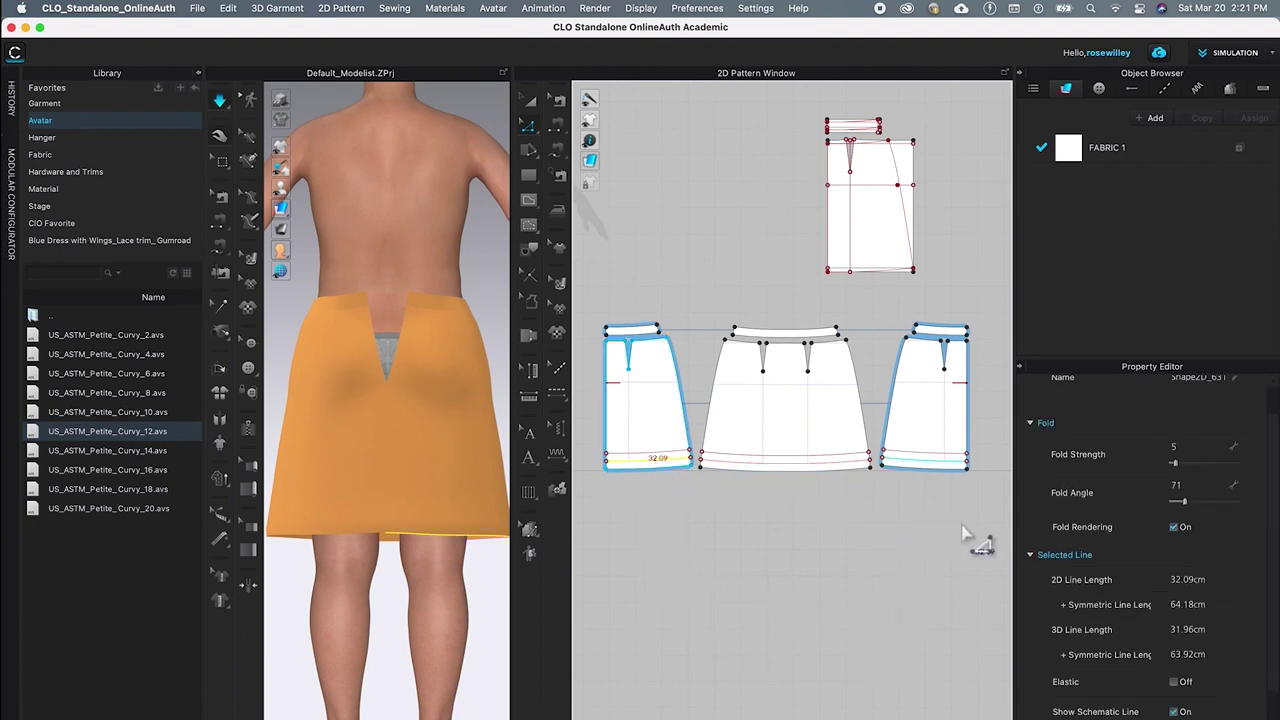
{"action": "double_click", "coordinate": [1190, 486]}
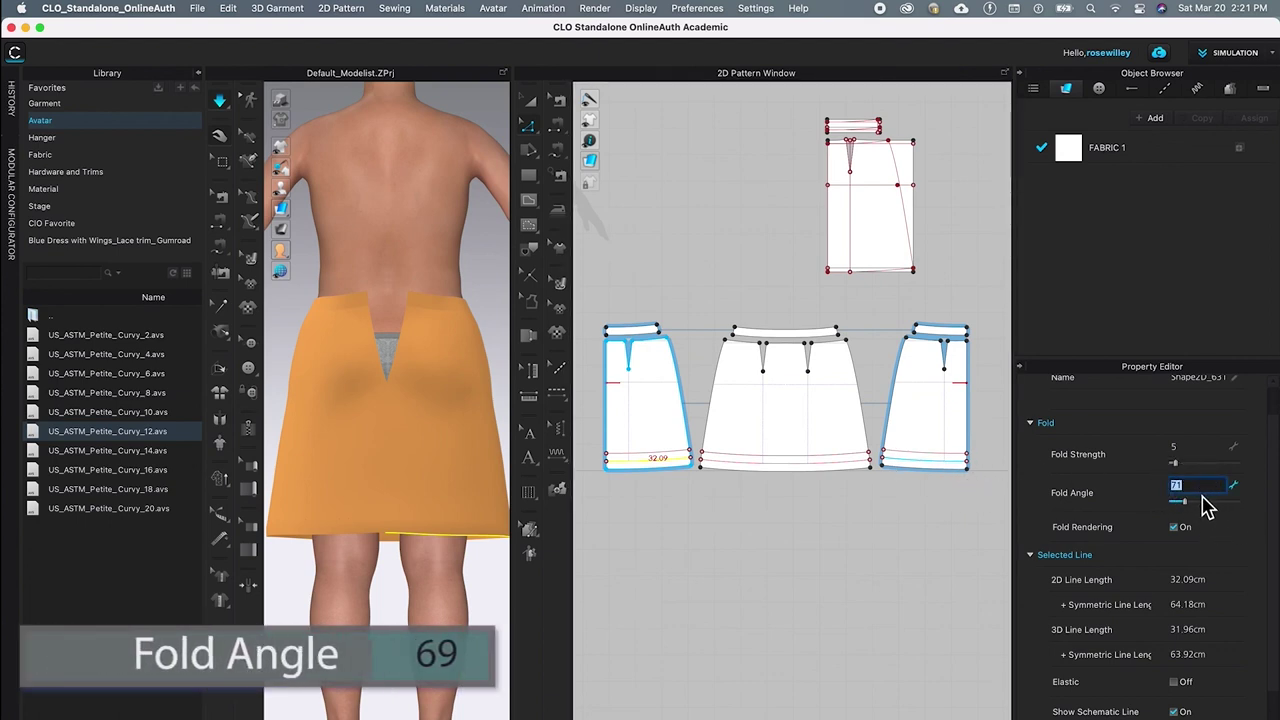
{"action": "type", "text": "69"}
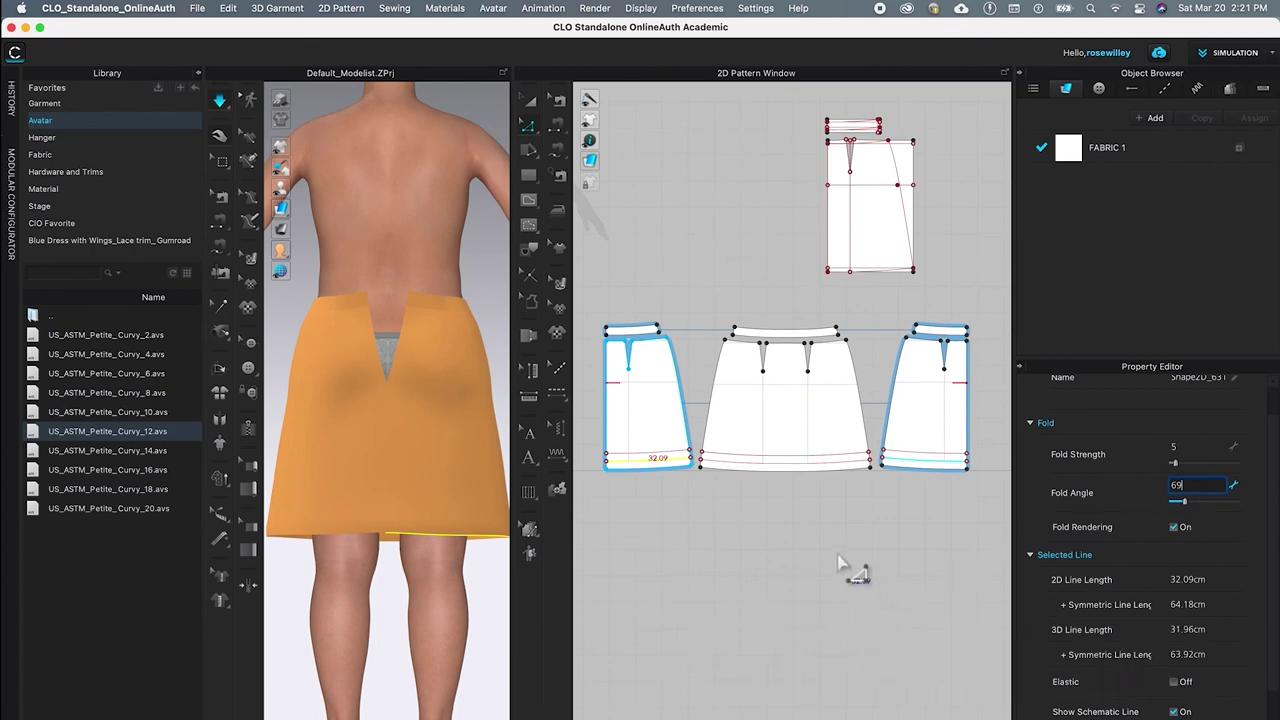
{"action": "left_click", "coordinate": [840, 563]}
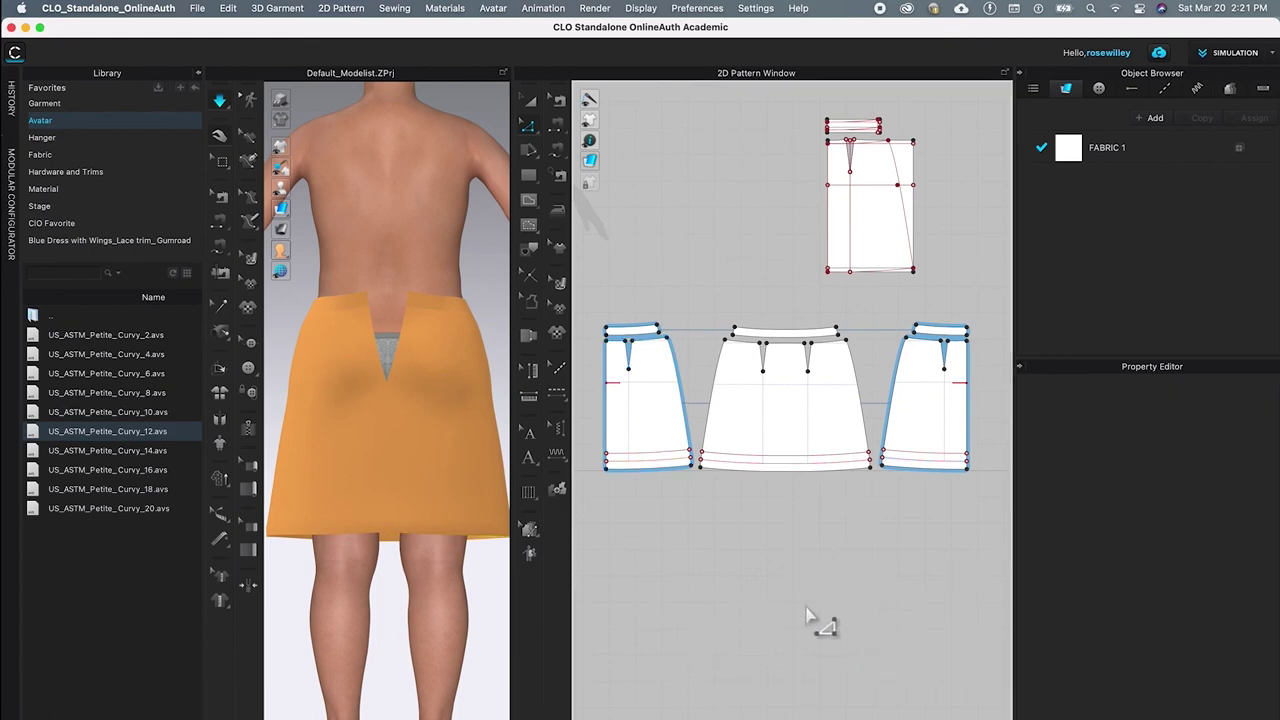
Step: Check the skirt's back seam lines, then hide them with Select/Move and inspect the skirt from the front
{"action": "key", "text": "k"}
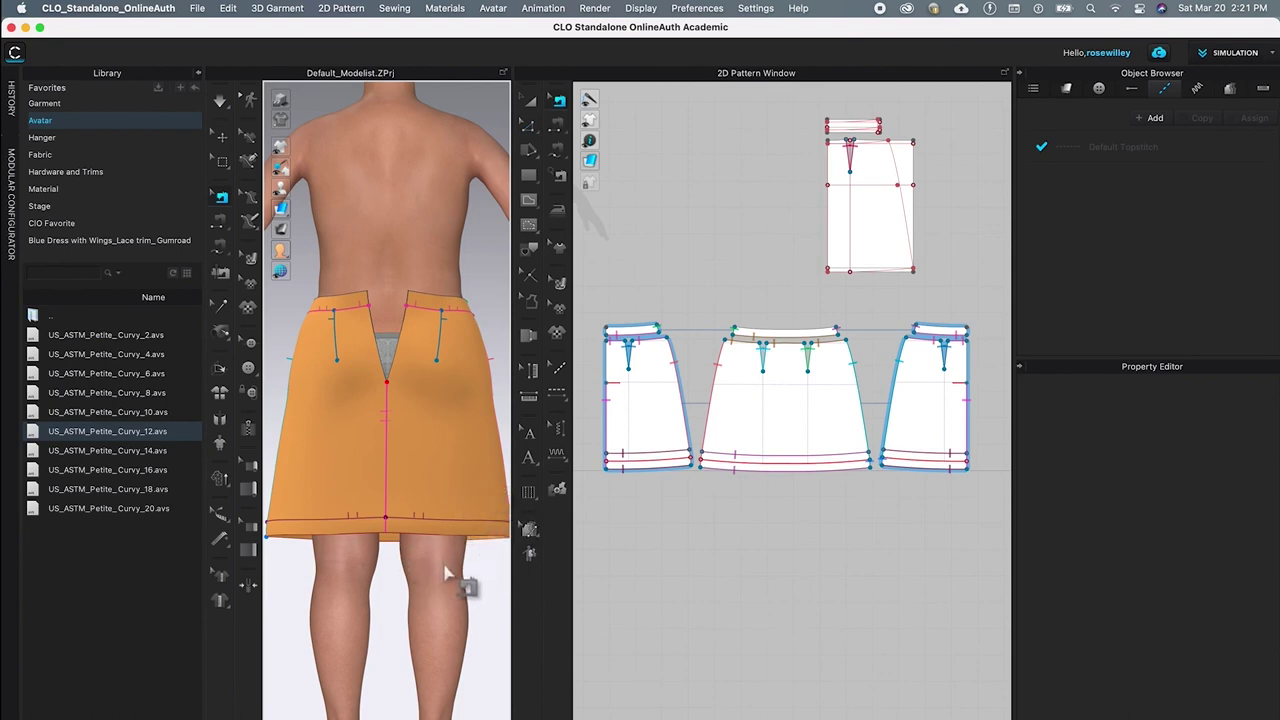
{"action": "mouse_move", "coordinate": [447, 572]}
{"action": "right_mouse_down"}
{"action": "mouse_move", "coordinate": [380, 509]}
{"action": "mouse_move", "coordinate": [271, 574]}
{"action": "mouse_move", "coordinate": [371, 540]}
{"action": "mouse_move", "coordinate": [337, 586]}
{"action": "mouse_move", "coordinate": [429, 591]}
{"action": "mouse_move", "coordinate": [449, 563]}
{"action": "mouse_move", "coordinate": [449, 603]}
{"action": "mouse_move", "coordinate": [455, 588]}
{"action": "right_mouse_up"}
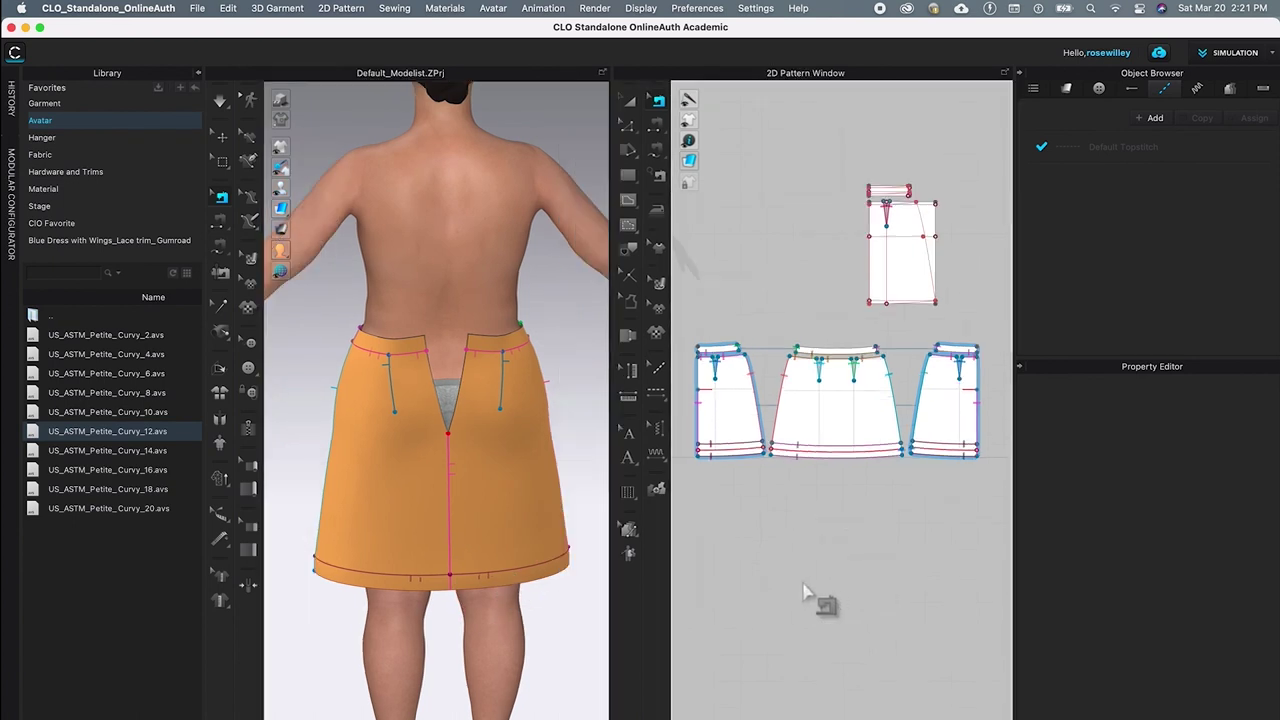
{"action": "left_click", "coordinate": [224, 150]}
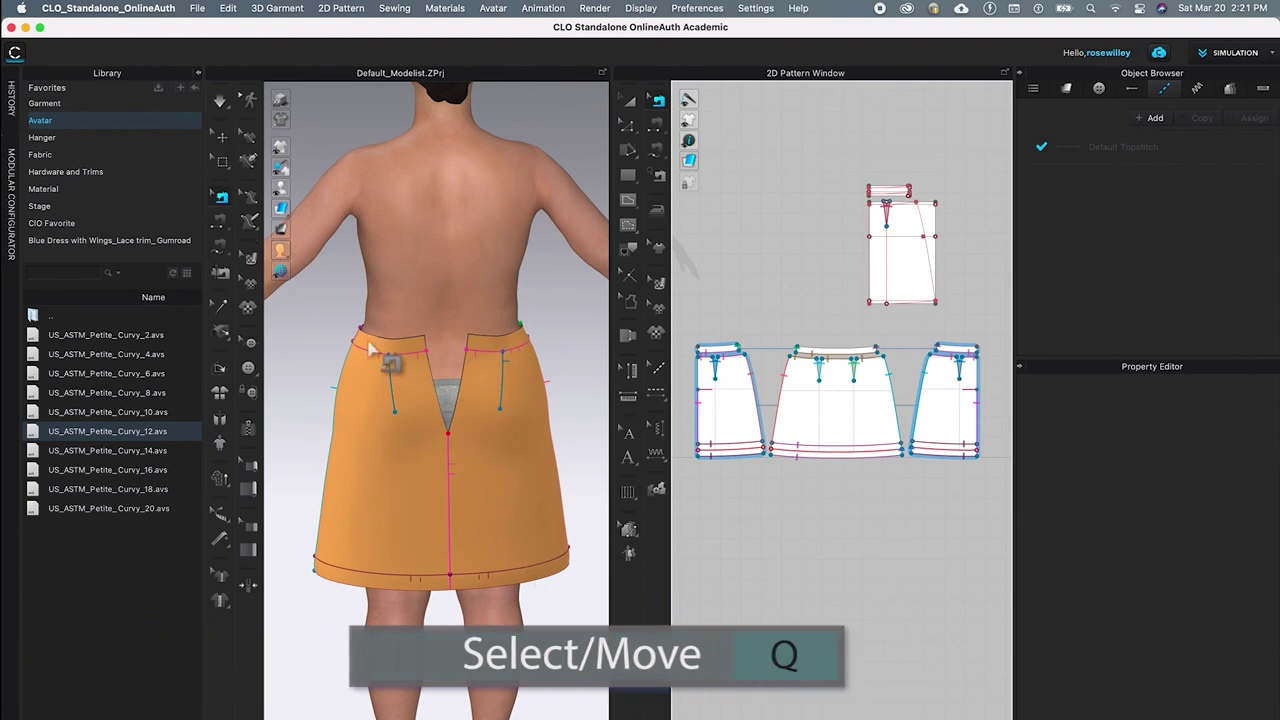
{"action": "left_click", "coordinate": [222, 138]}
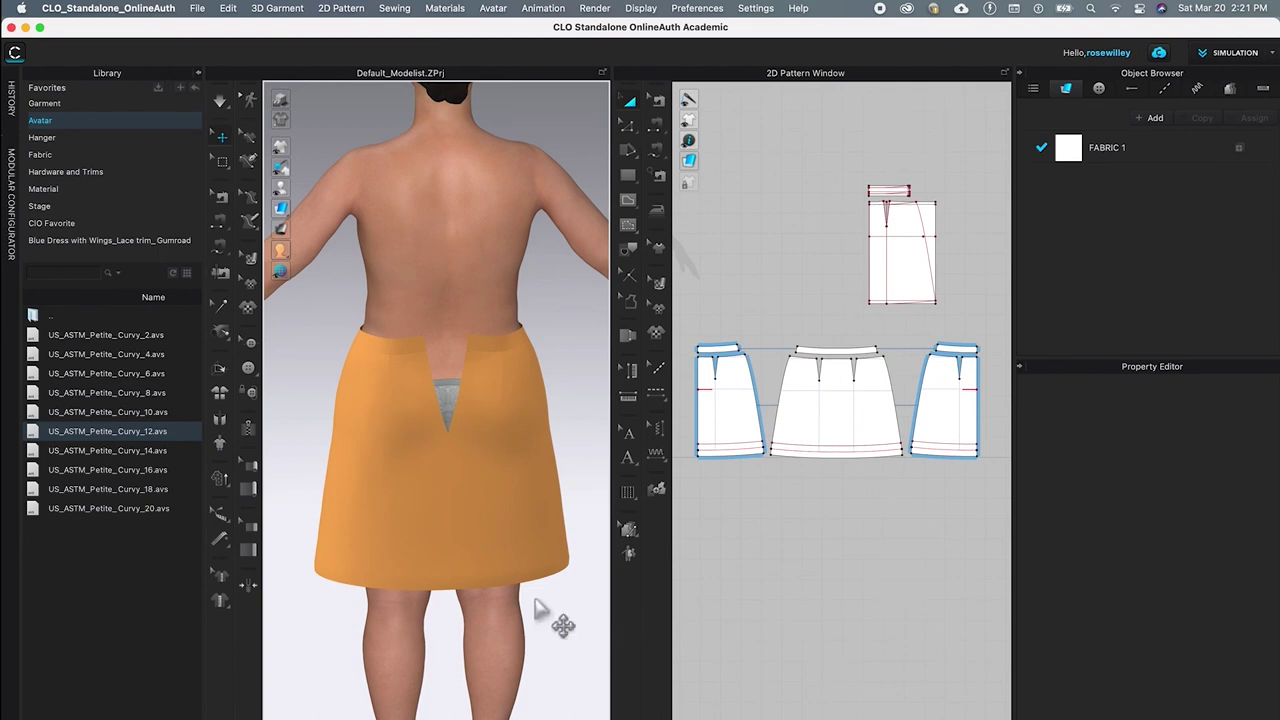
{"action": "right_click_drag", "start_coordinate": [566, 600], "coordinate": [412, 596]}
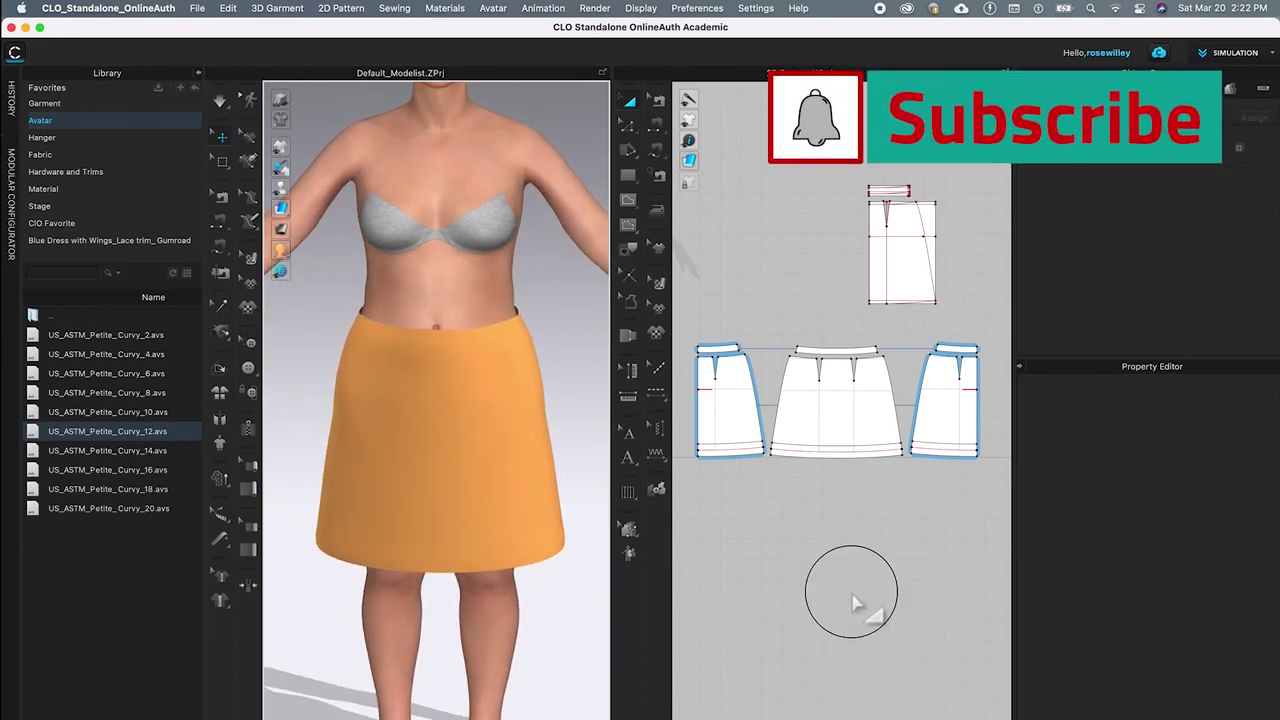